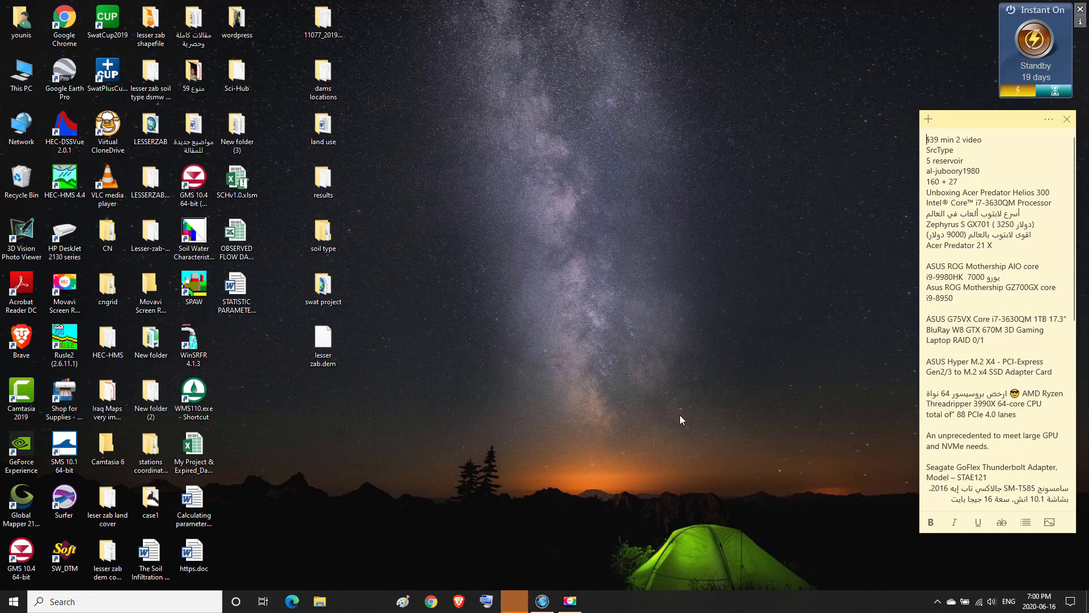
click(569, 602)
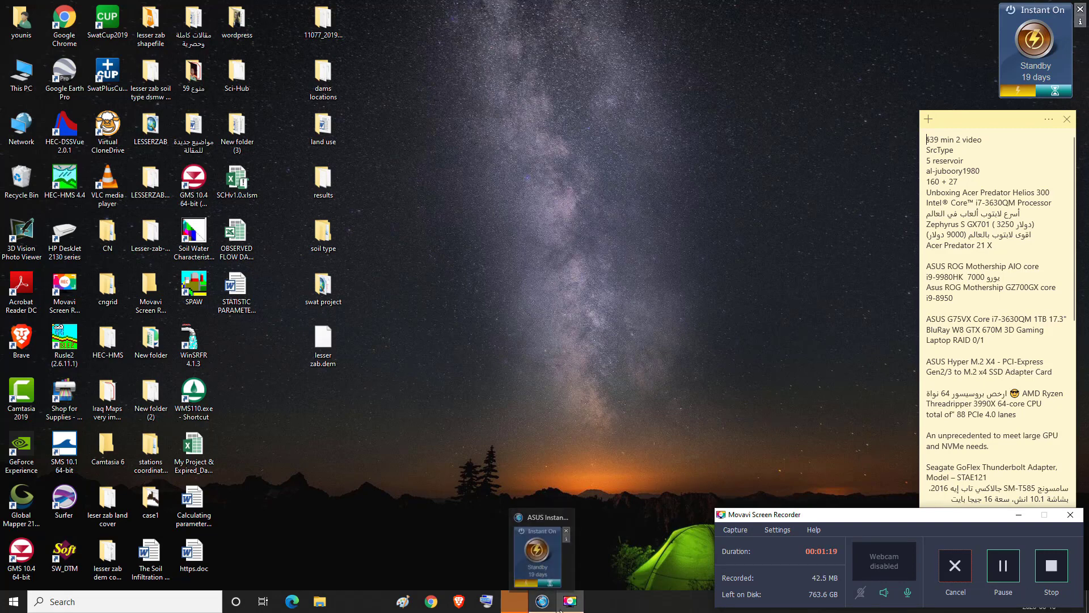
click(566, 606)
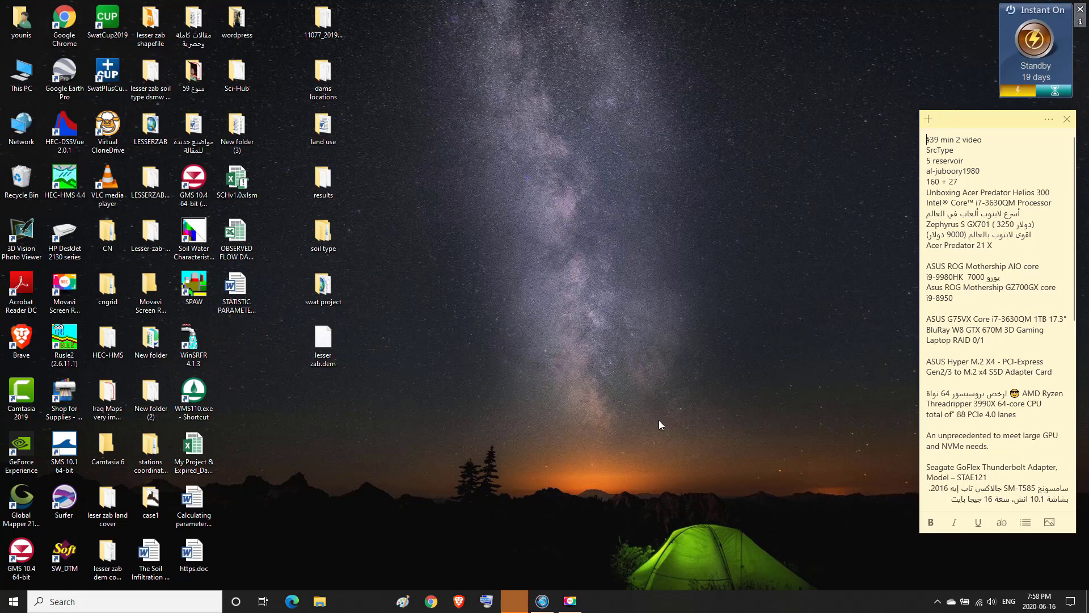
Step: Open the OBSERVED FLOW DATA IN DOKAN.xls workbook from the desktop in Excel, enable its content and maximize the window
click(240, 232)
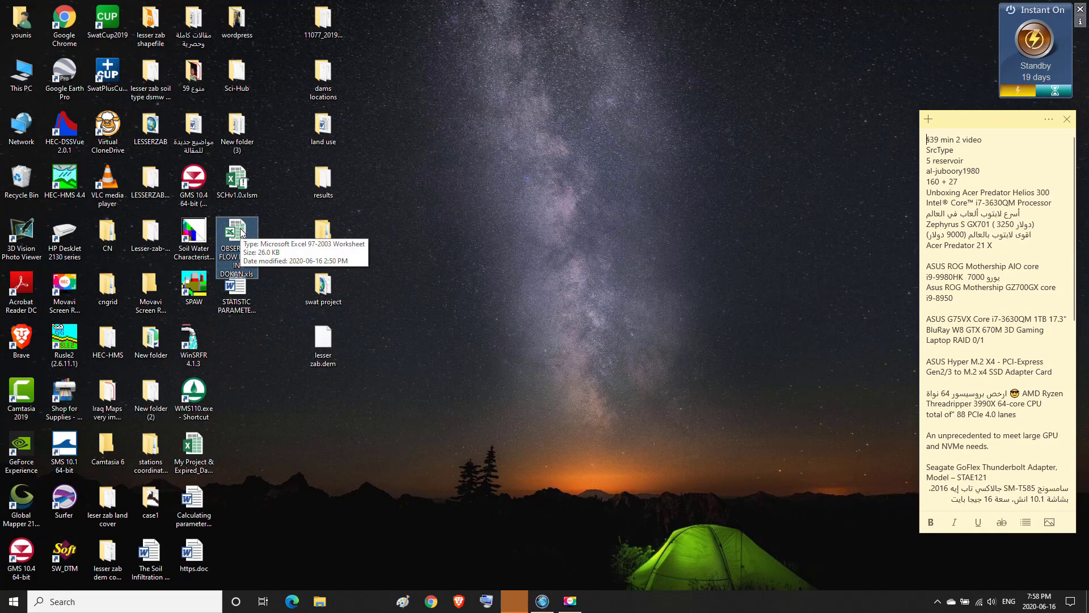
double_click(241, 232)
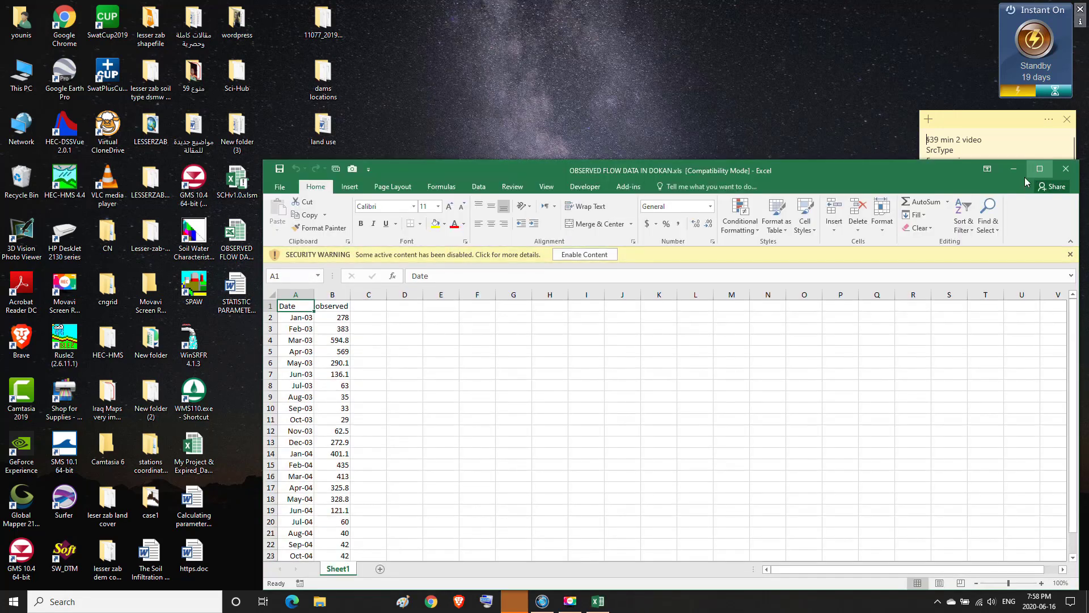
click(593, 256)
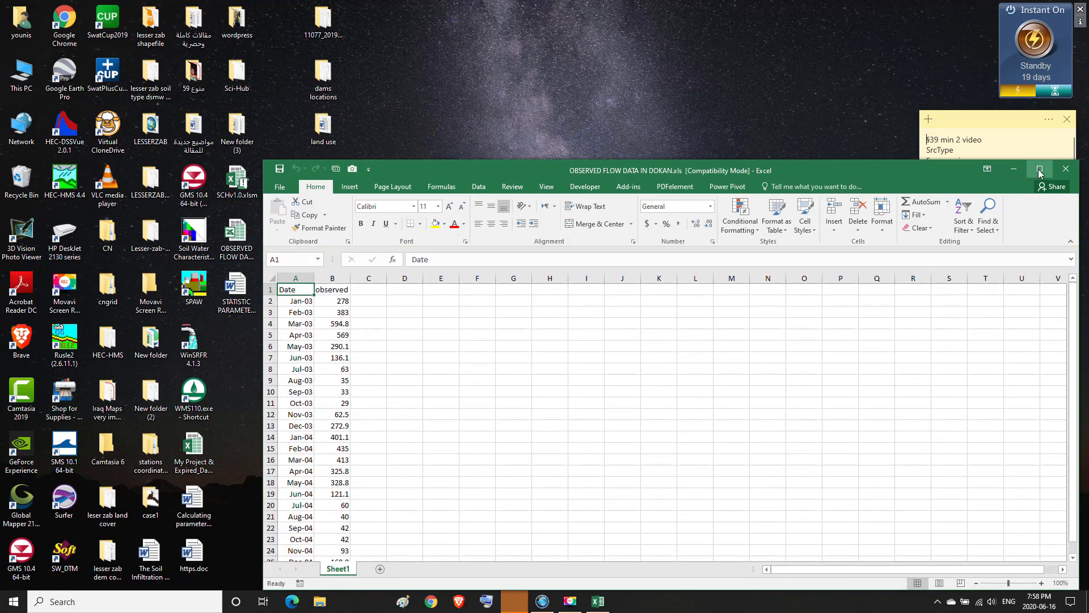
click(1038, 168)
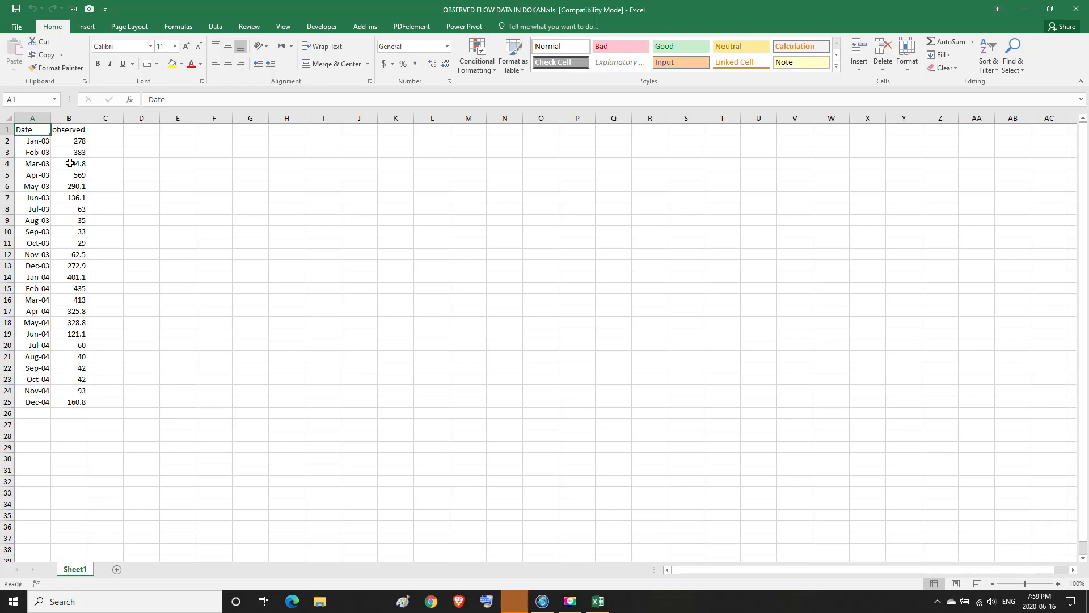
Step: Examine the observed column of monthly flow data and minimize the workbook
click(72, 130)
click(73, 121)
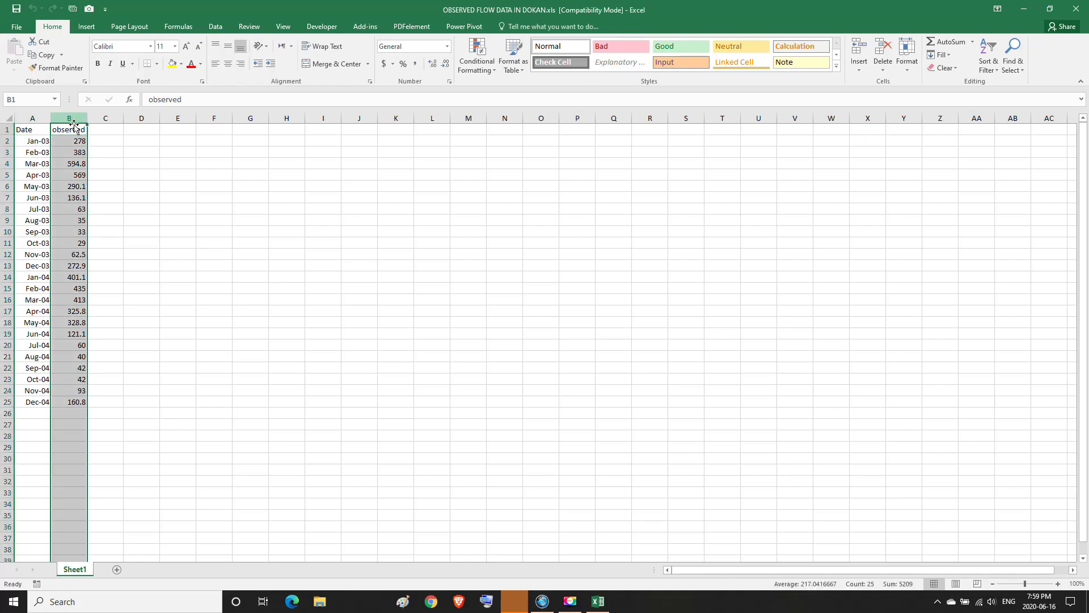
click(74, 128)
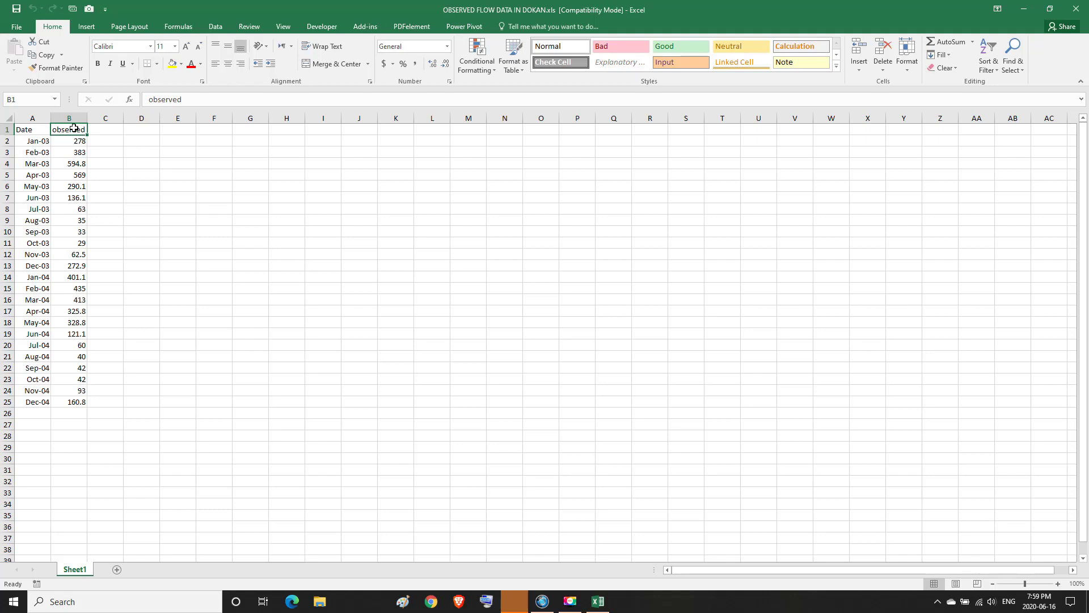
mouse_move(600, 607)
click(600, 606)
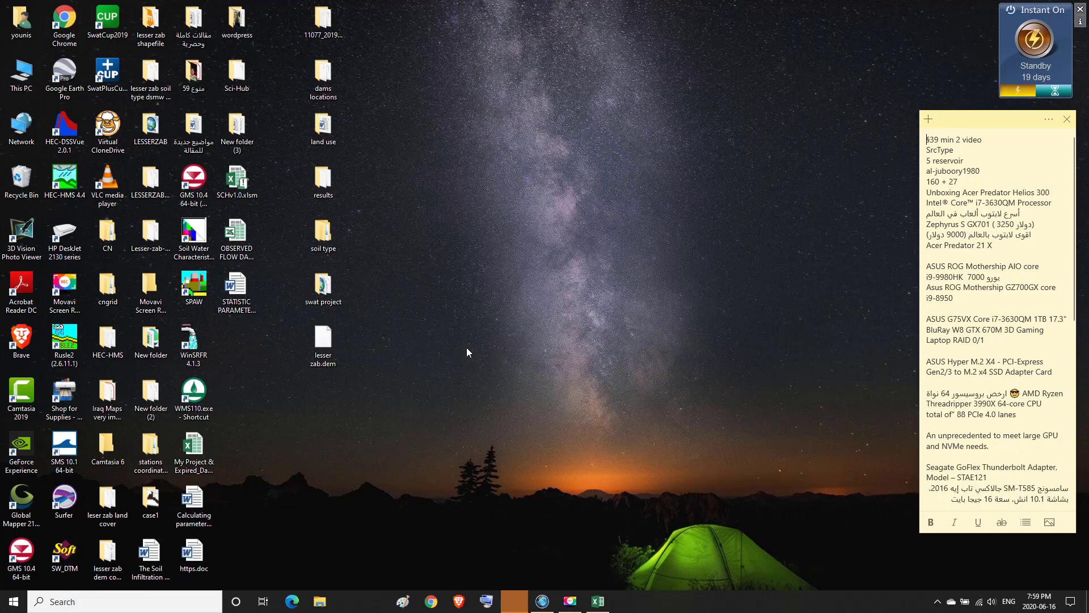
Step: Open swat project.mxd from the desktop's swat project folder in ArcMap and minimize the folder window
click(323, 289)
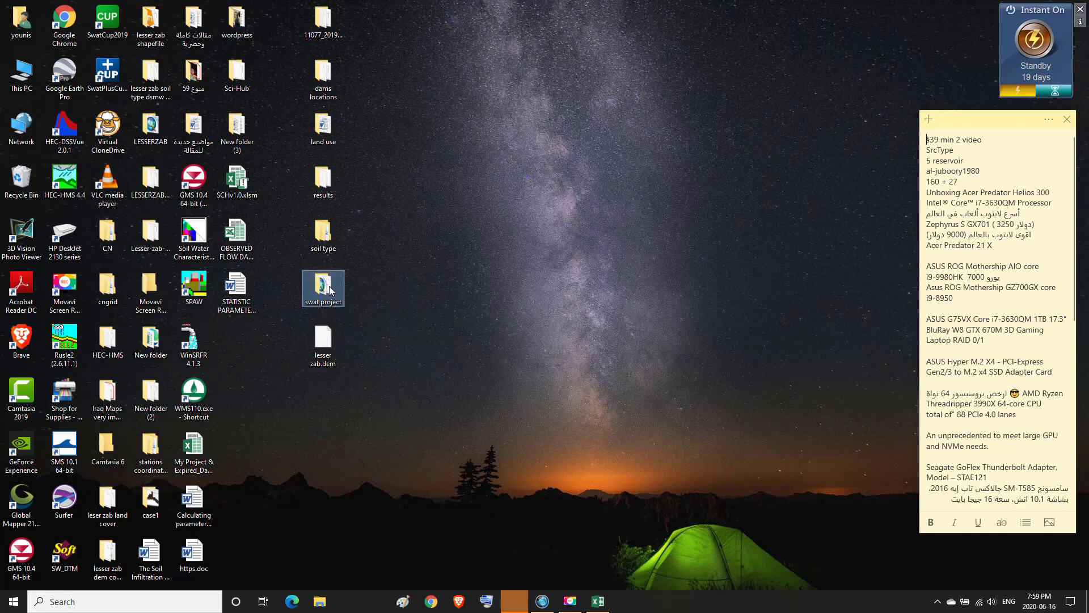
double_click(330, 290)
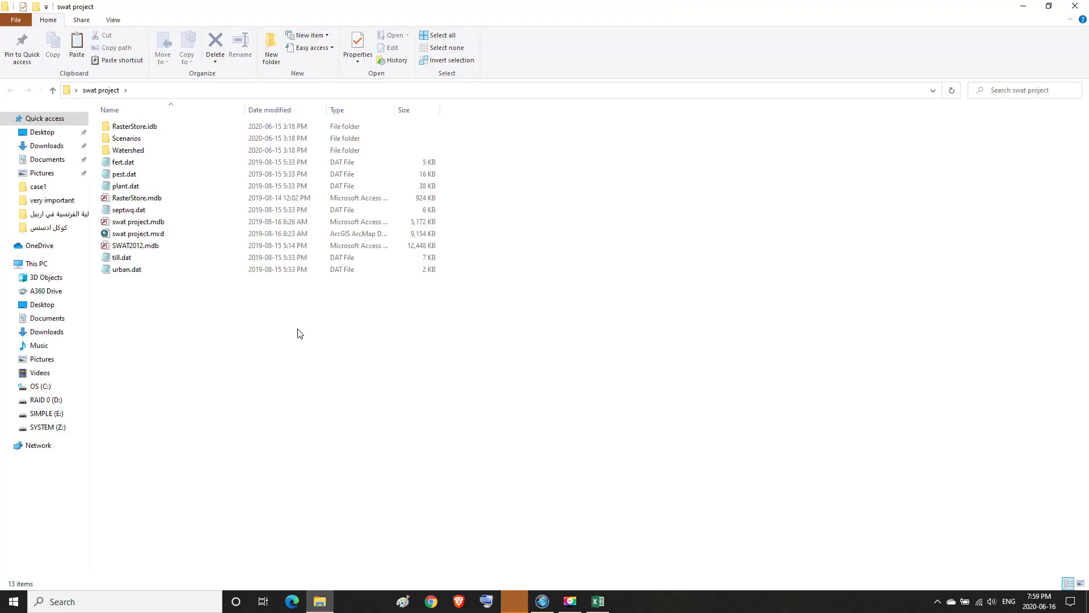
click(135, 237)
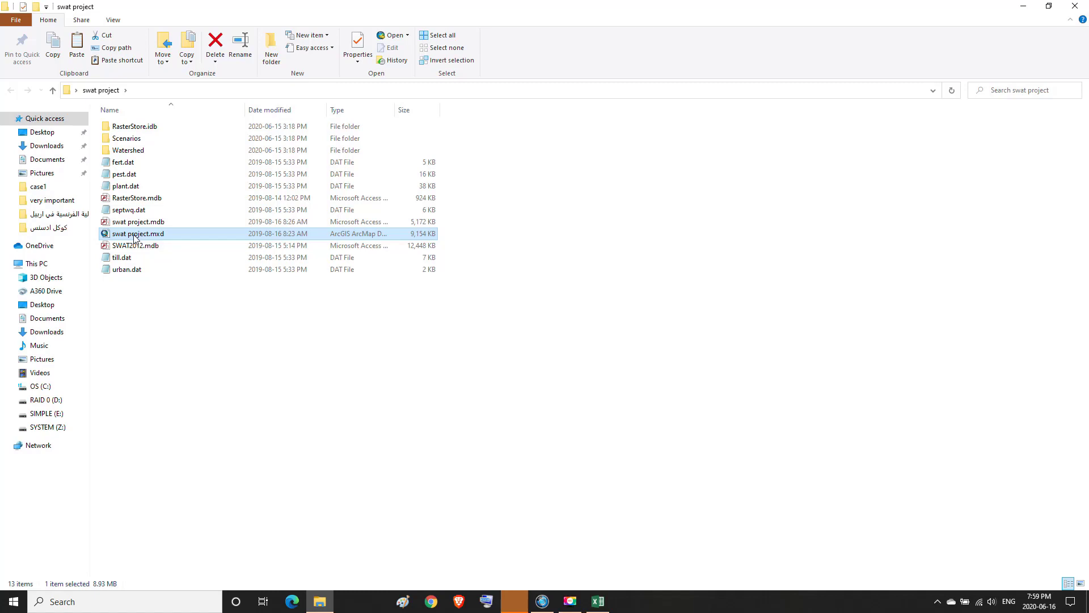
double_click(135, 237)
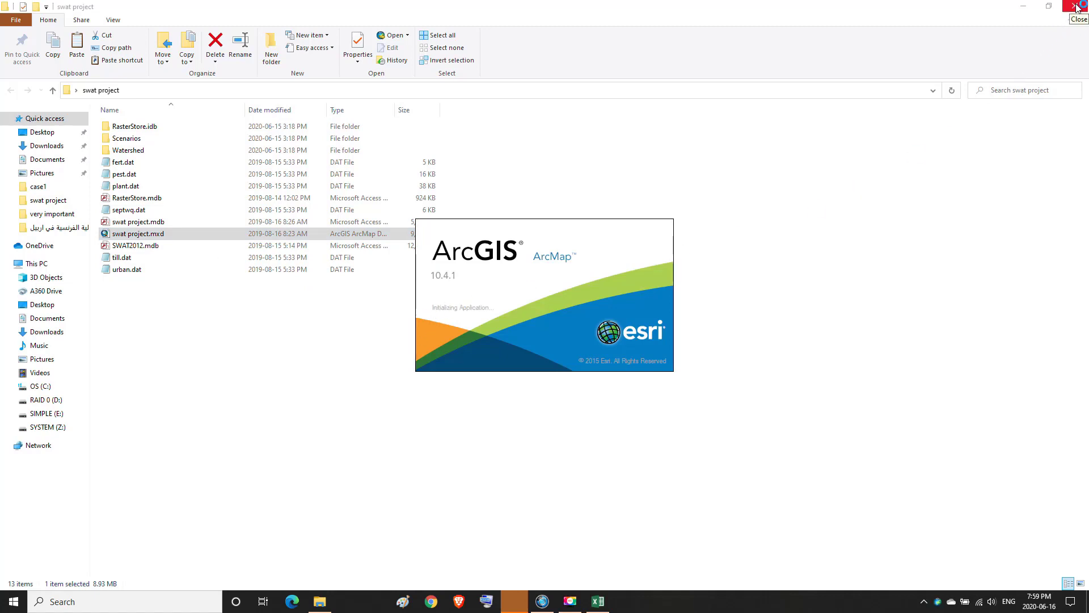
click(1027, 6)
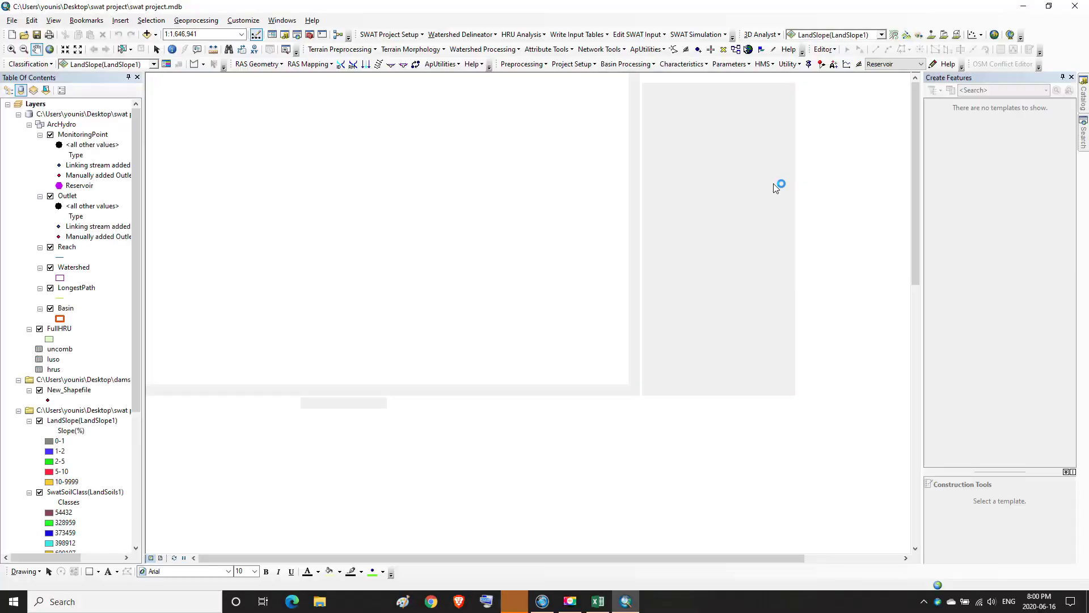
Step: Set up the SWAT run for 1-1-2000 to 7-31-2014 with the 64-bit release version and monthly printout
drag(704, 337, 498, 239)
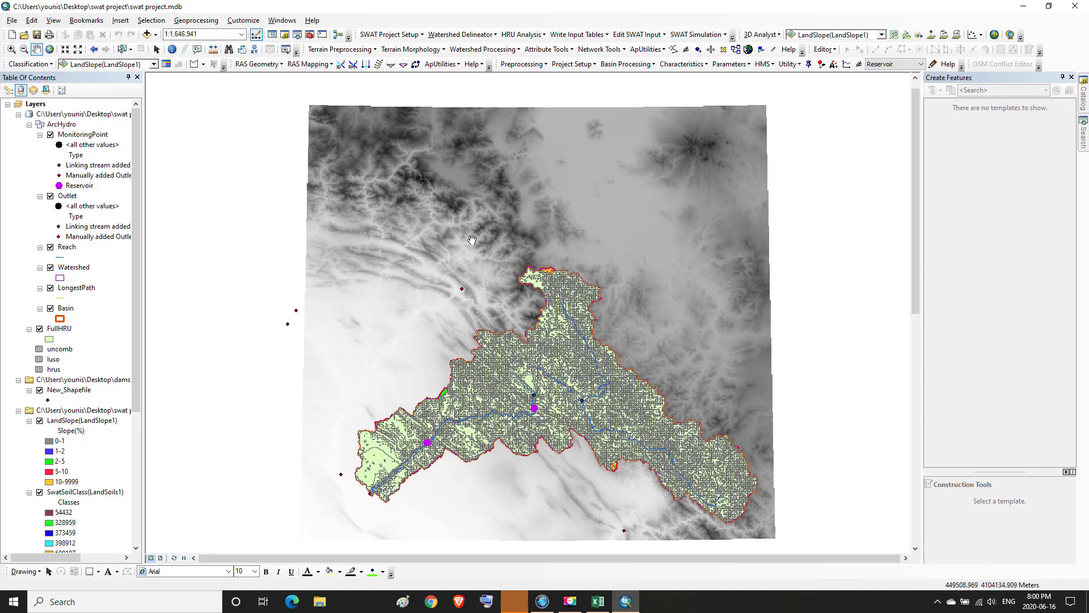
drag(472, 239, 461, 224)
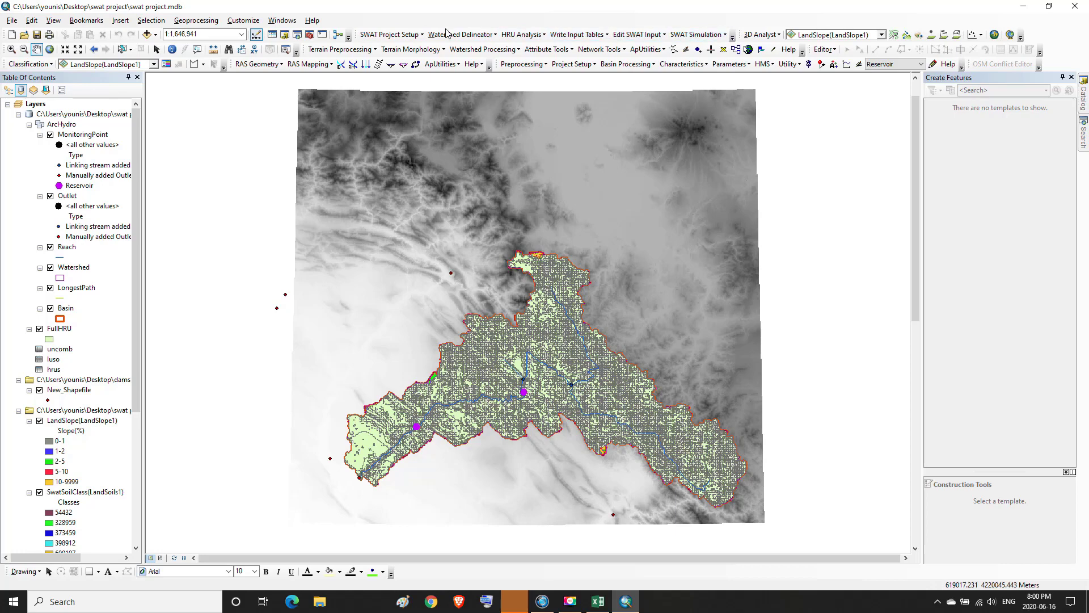
click(724, 35)
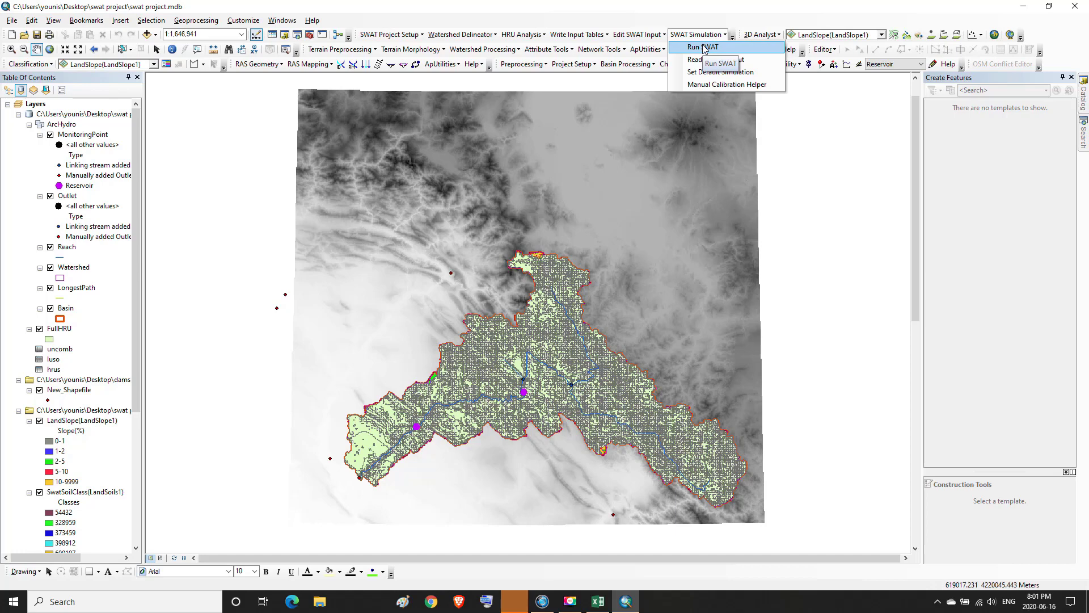
click(704, 48)
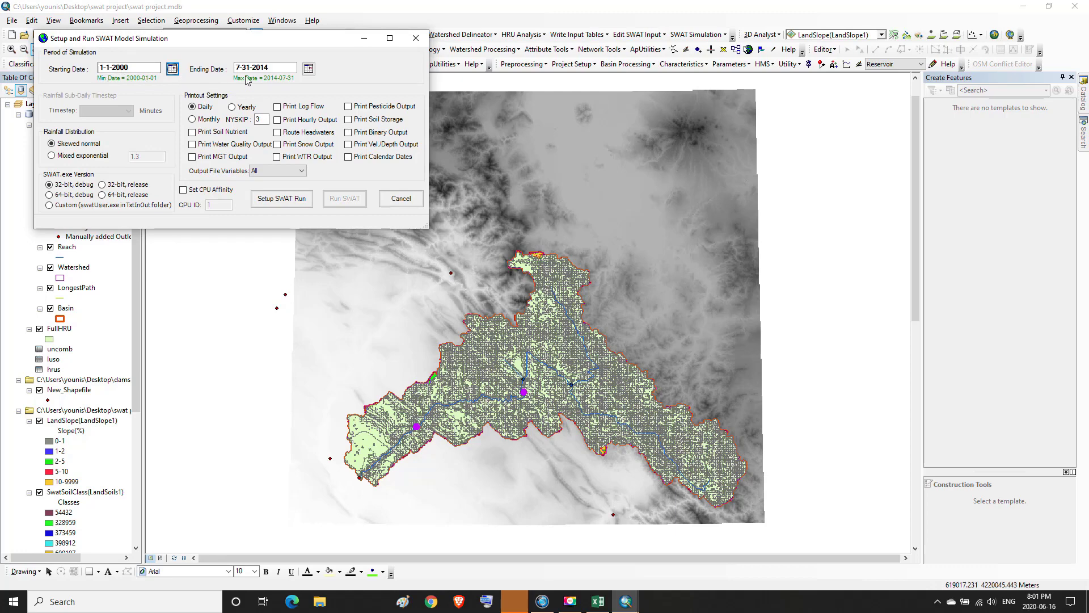
click(267, 68)
click(102, 195)
click(192, 120)
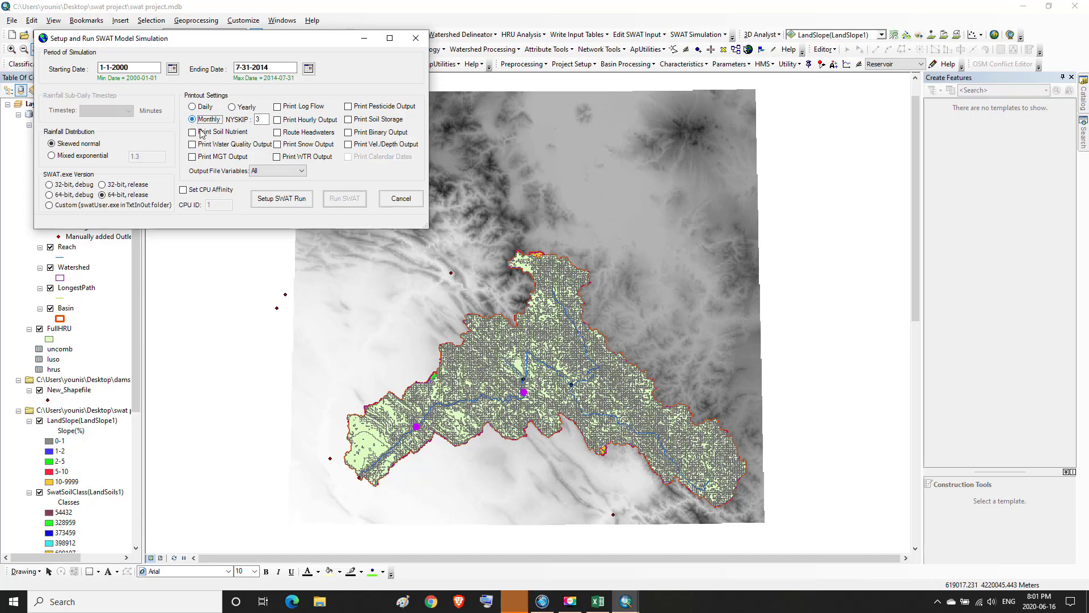
click(264, 200)
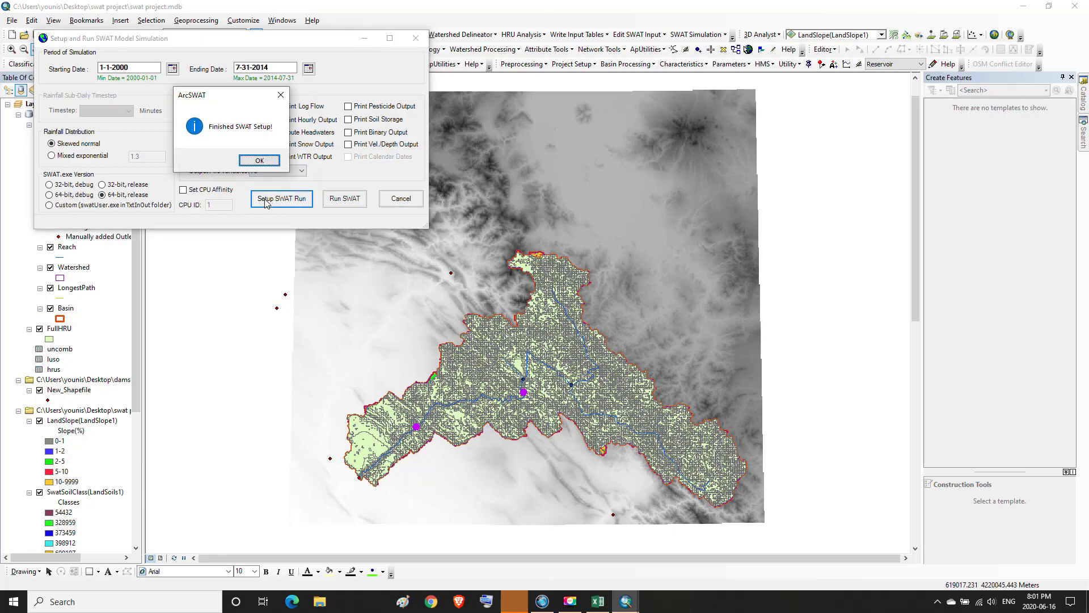
click(259, 161)
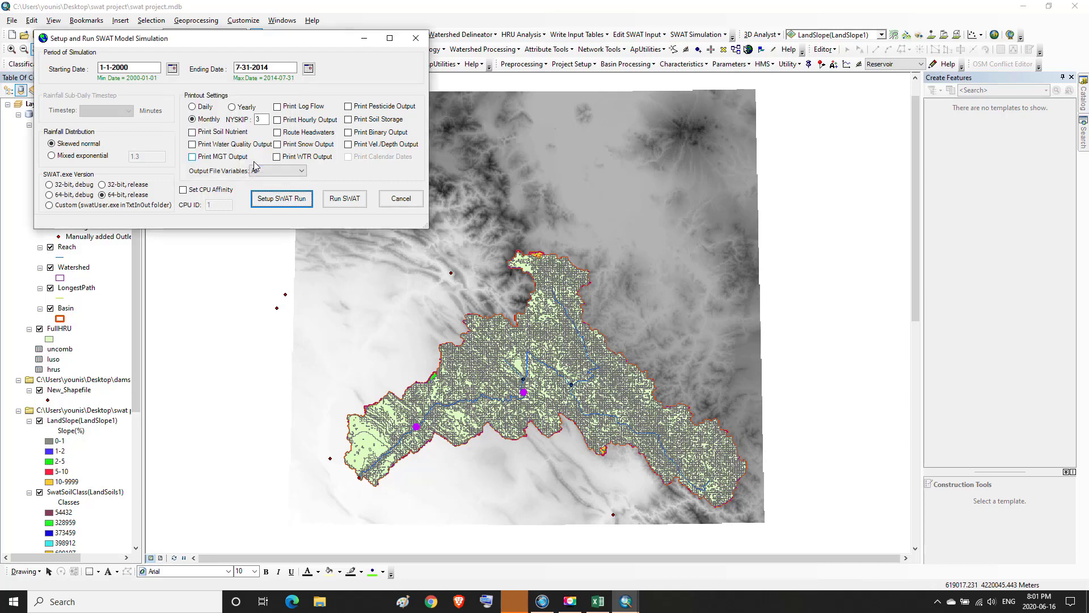
Step: Run the SWAT model simulation and close the simulation setup dialog
click(345, 200)
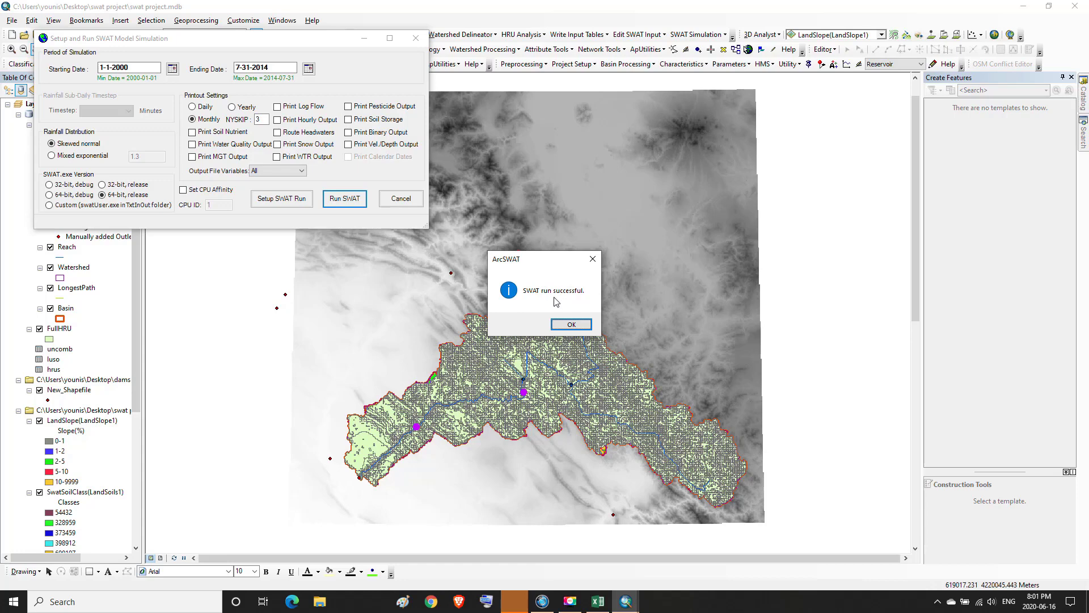
click(572, 325)
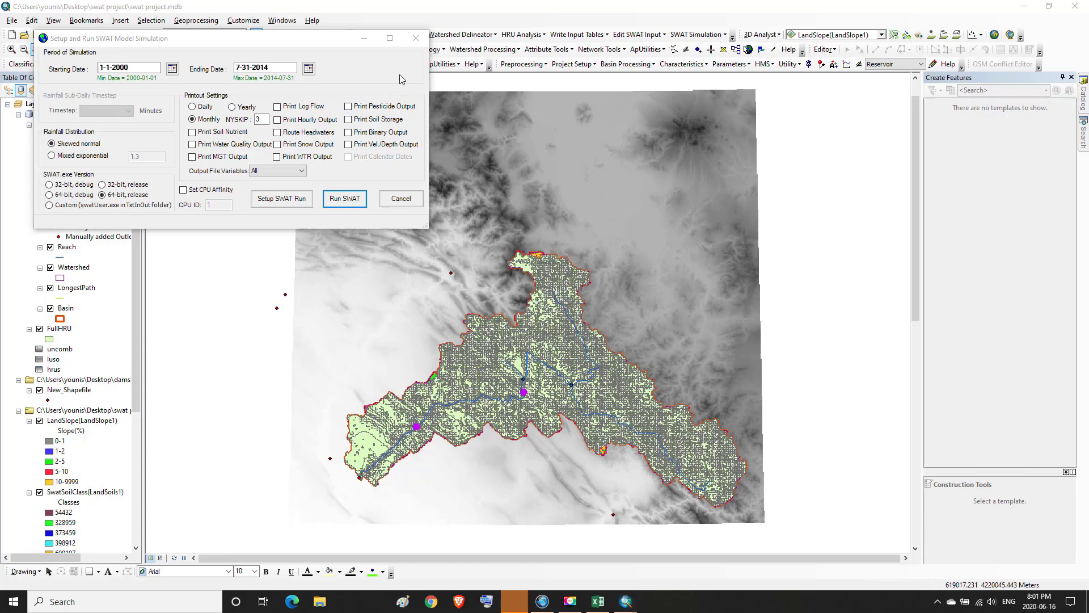
click(415, 38)
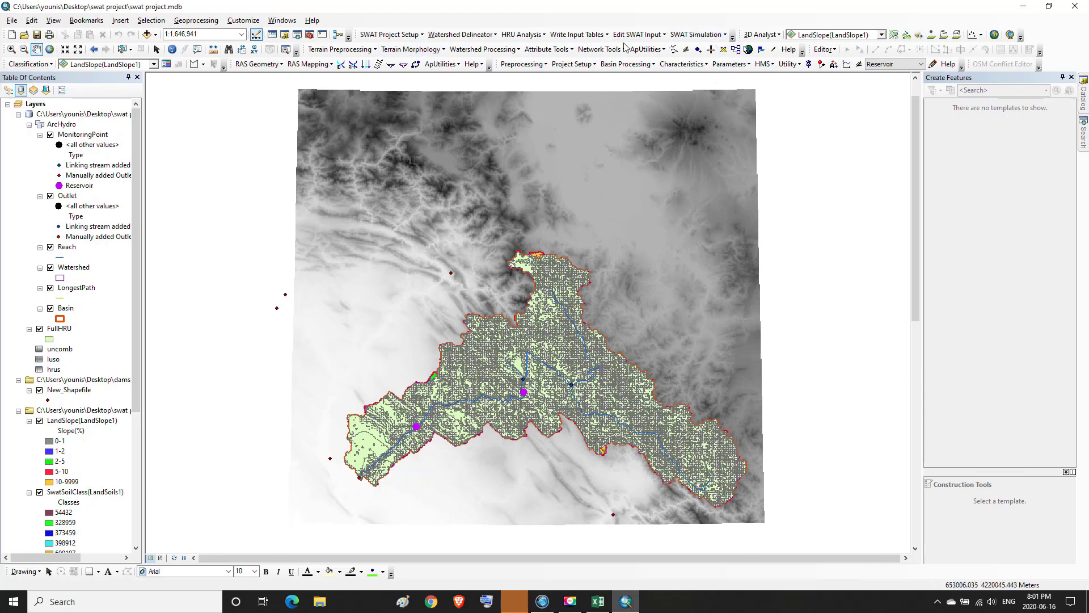
Step: Read the SWAT output and import all listed output files, from output.rch to output.mgt, into the database
click(725, 36)
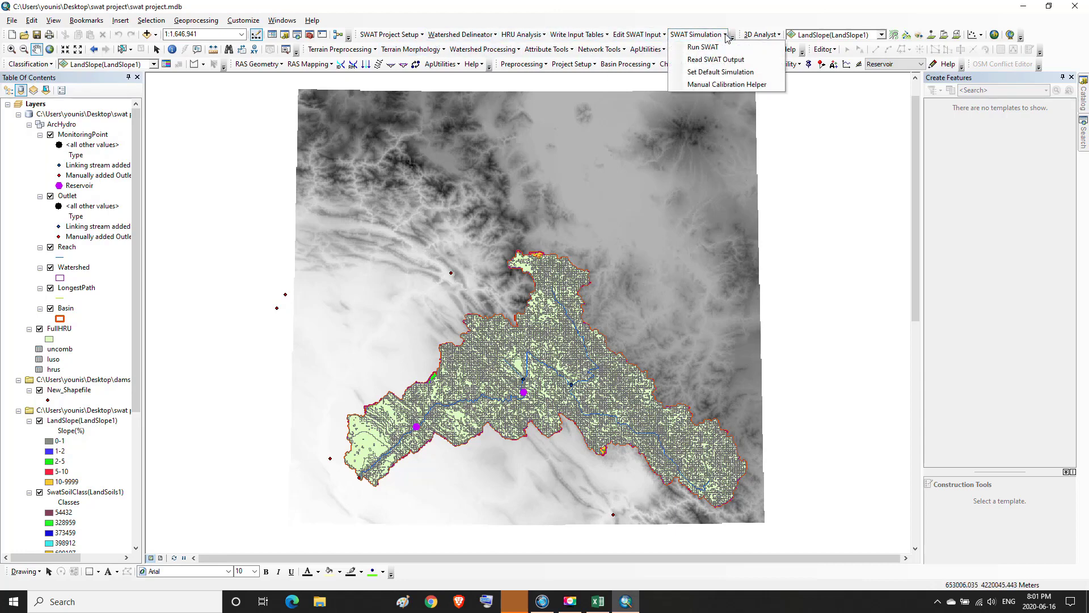
click(699, 61)
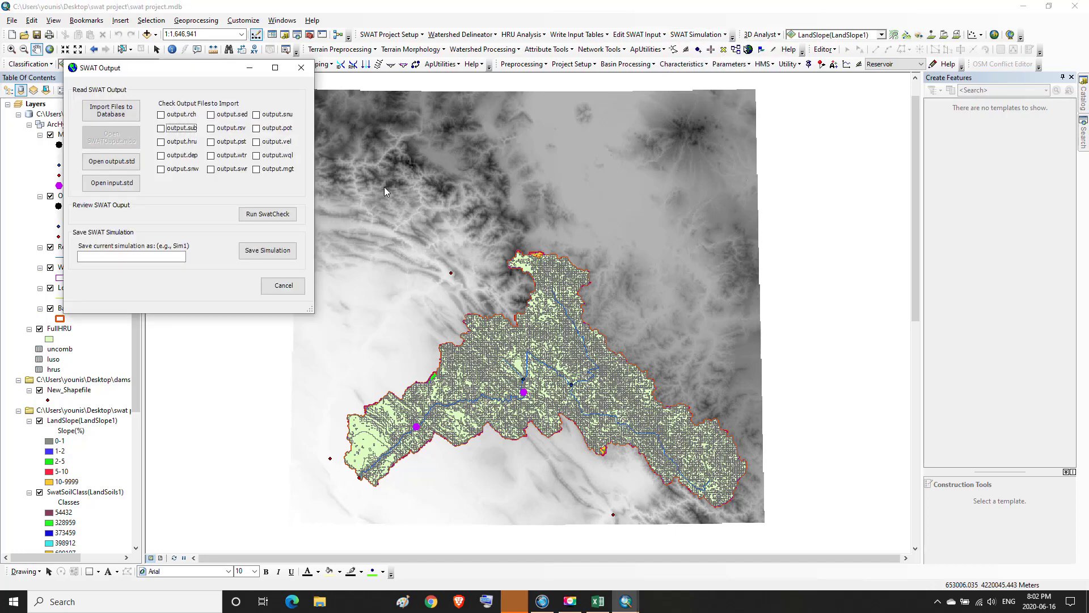
click(161, 115)
click(161, 128)
click(161, 142)
click(161, 155)
click(161, 169)
click(211, 115)
click(211, 129)
click(211, 142)
click(211, 155)
click(211, 169)
click(256, 114)
click(256, 128)
click(257, 142)
click(257, 155)
click(257, 169)
click(112, 114)
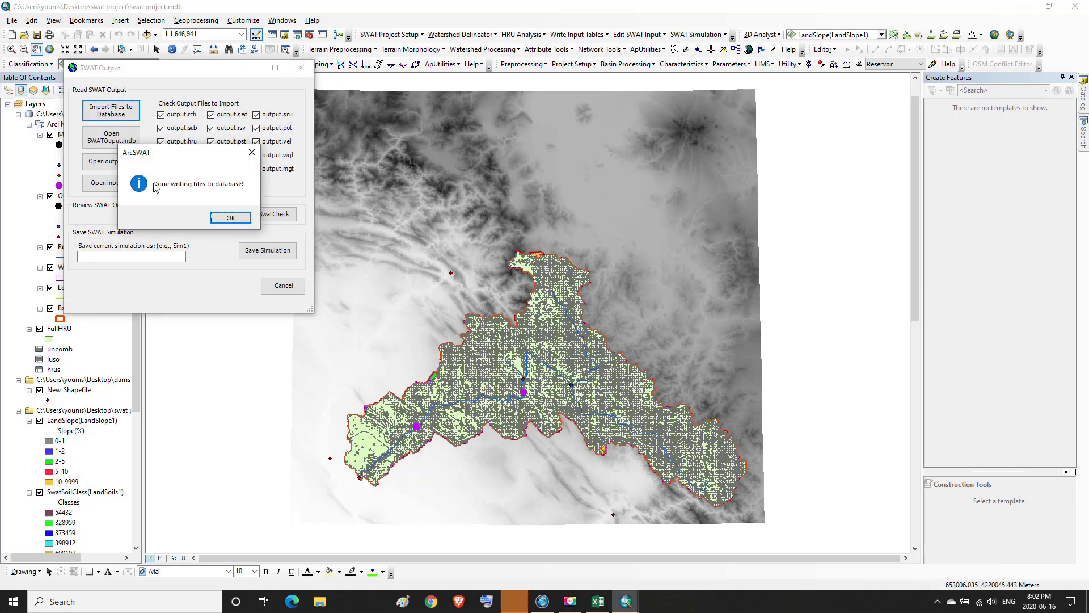
click(213, 218)
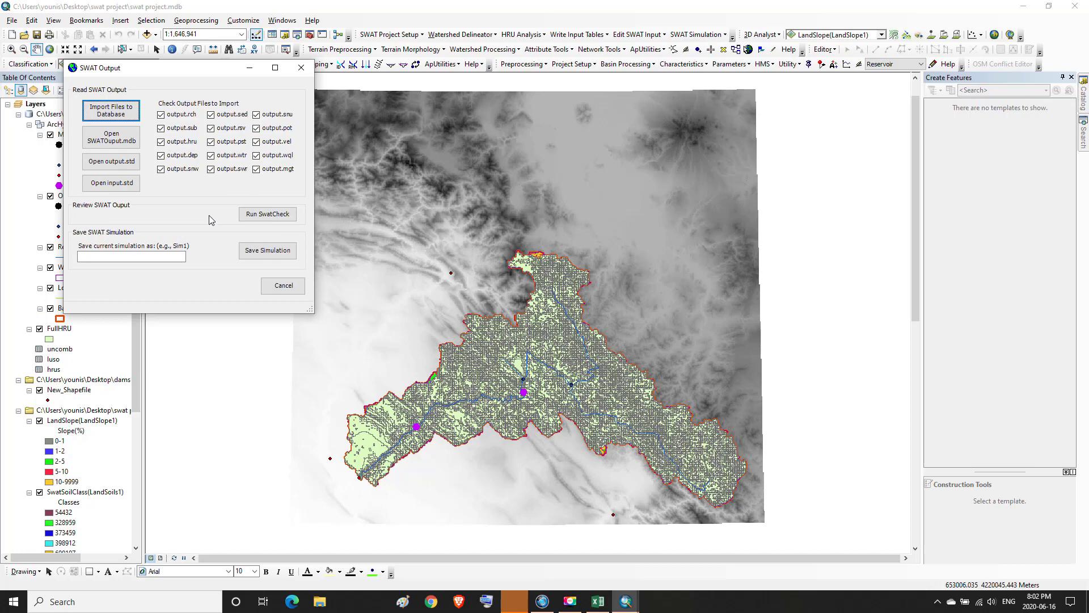
Step: Run SWAT Check on the simulation, examine the model output and view the hydrology results
click(259, 215)
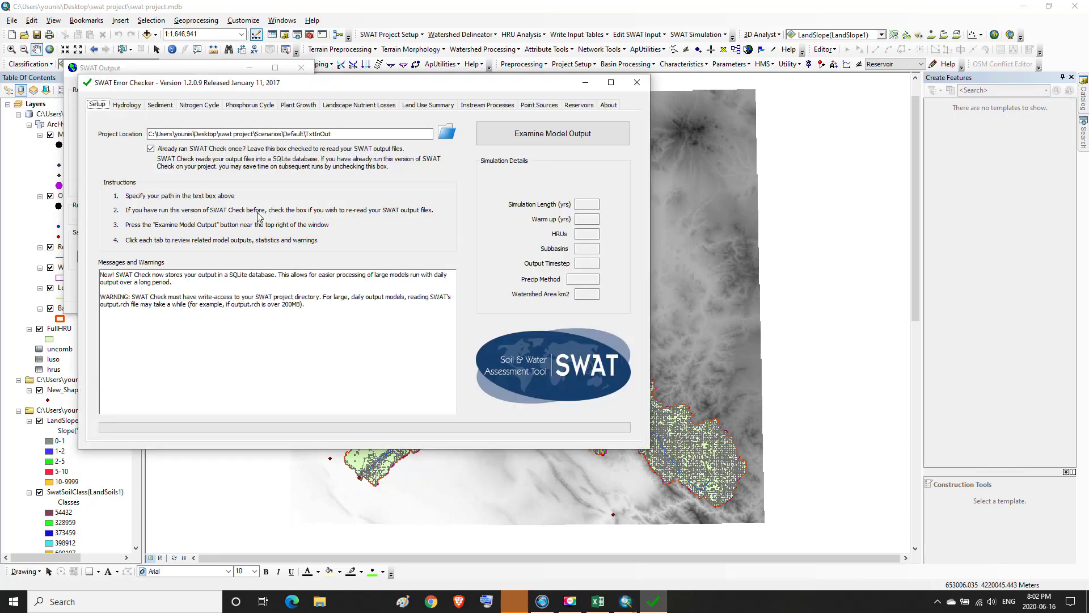
click(530, 135)
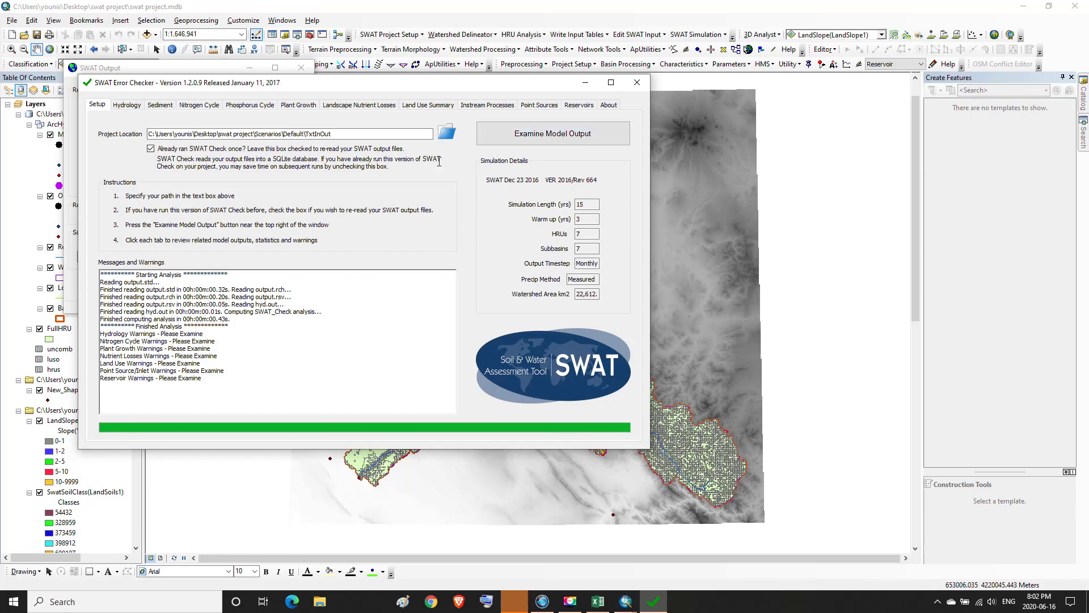
click(130, 108)
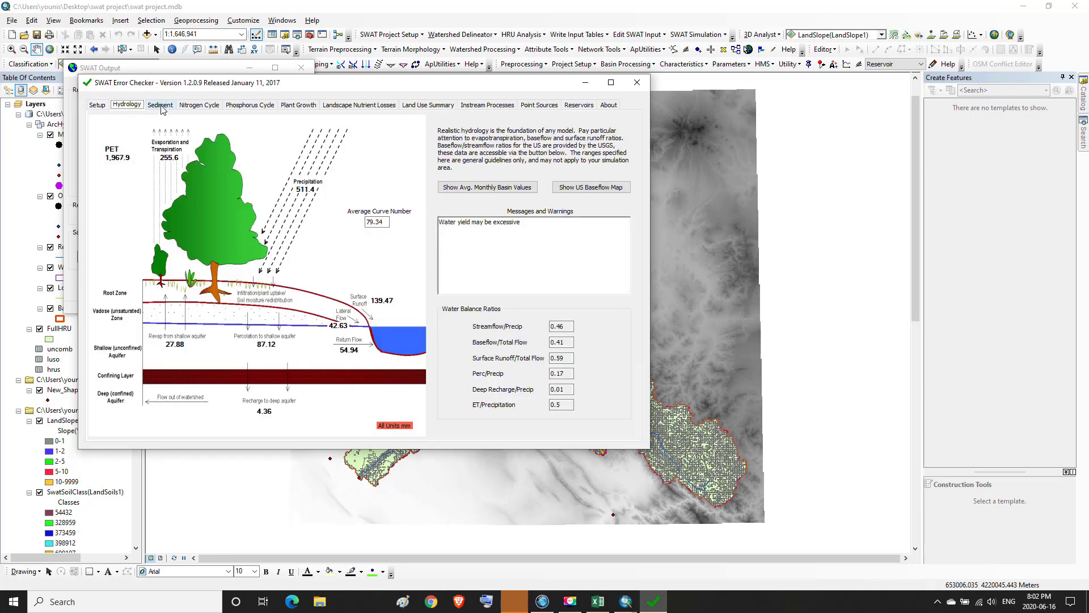
Step: Review the remaining SWAT Check results, from sediment and nutrient cycles to land use, point sources and reservoirs, and close the checker
click(161, 108)
click(209, 107)
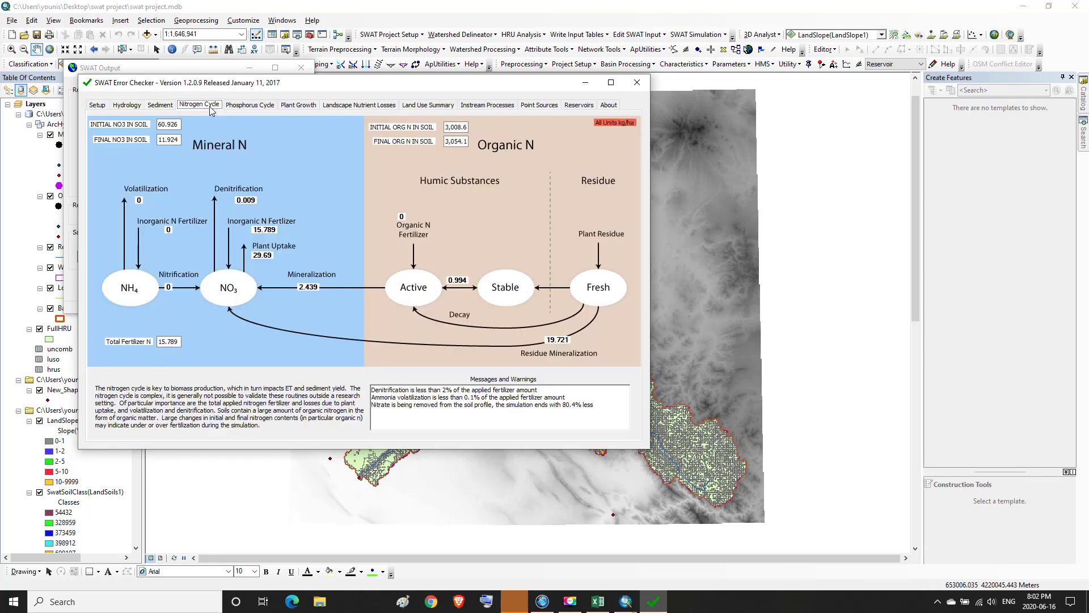
click(250, 106)
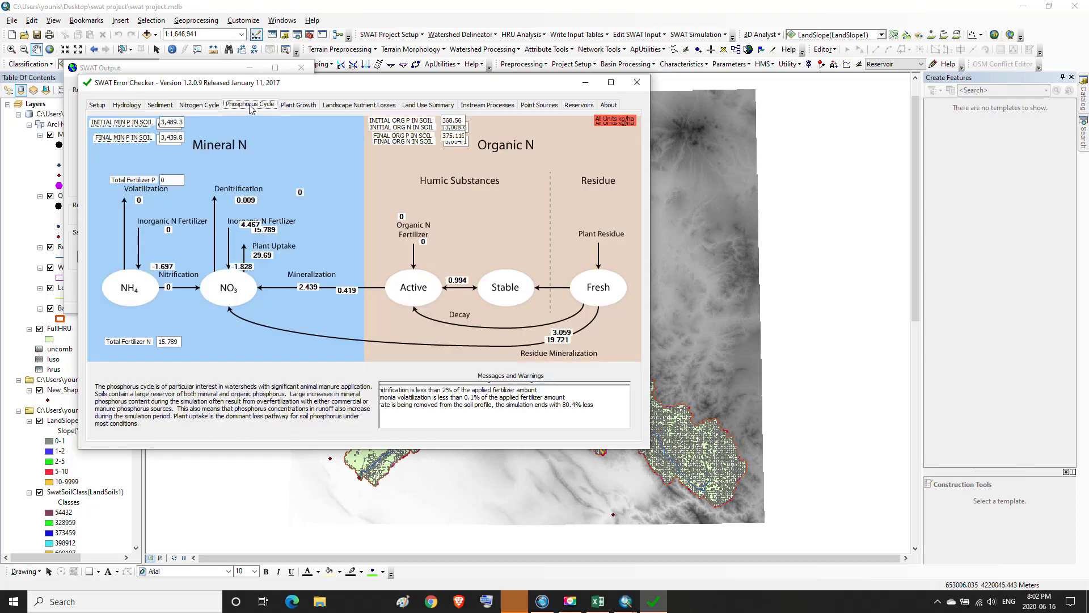
click(301, 107)
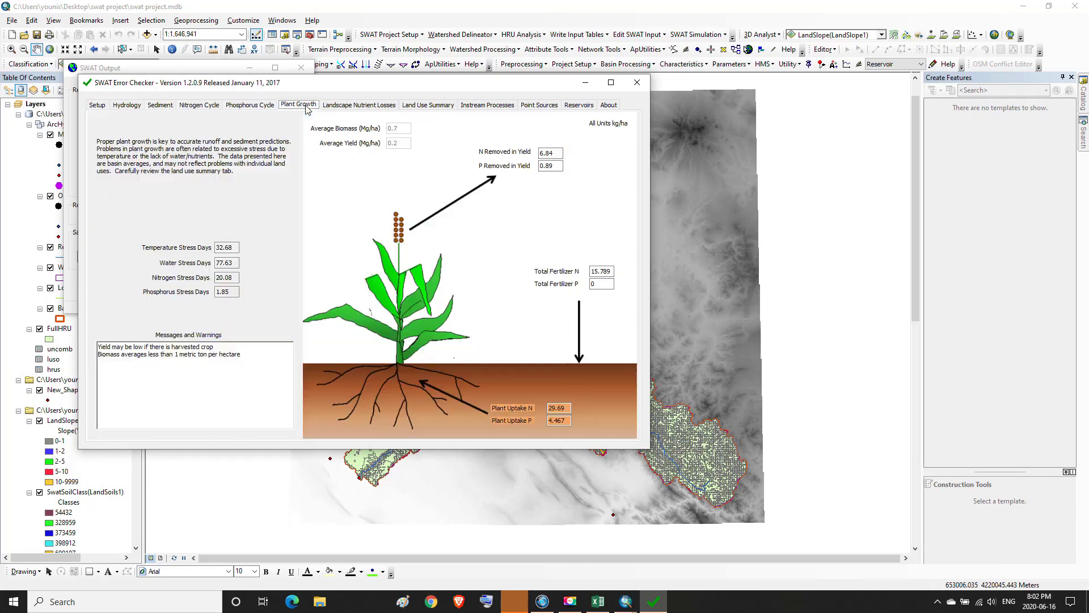
click(343, 108)
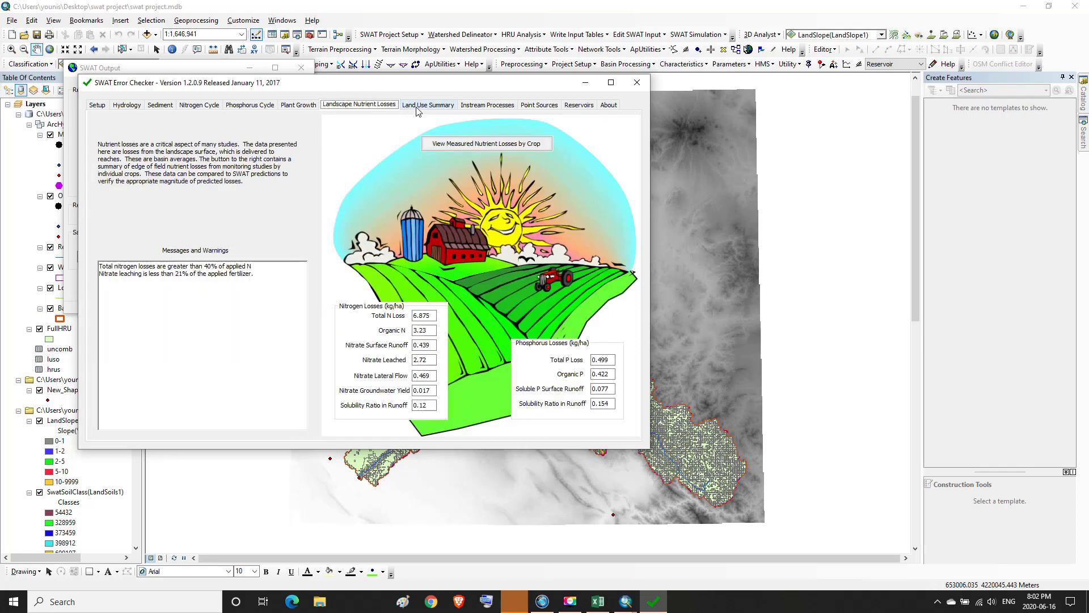
click(418, 108)
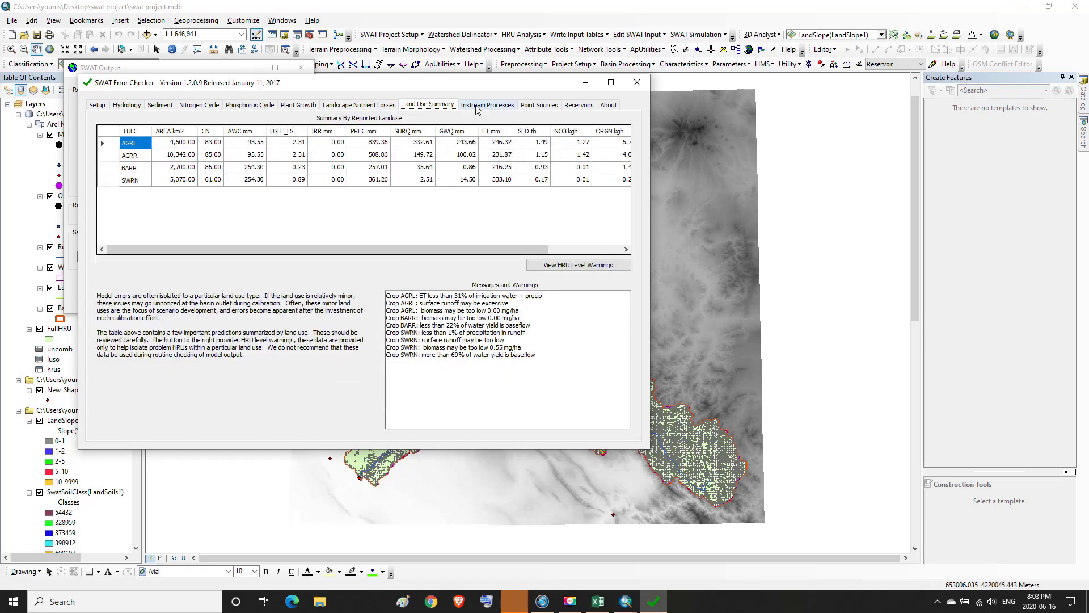
click(477, 108)
click(529, 107)
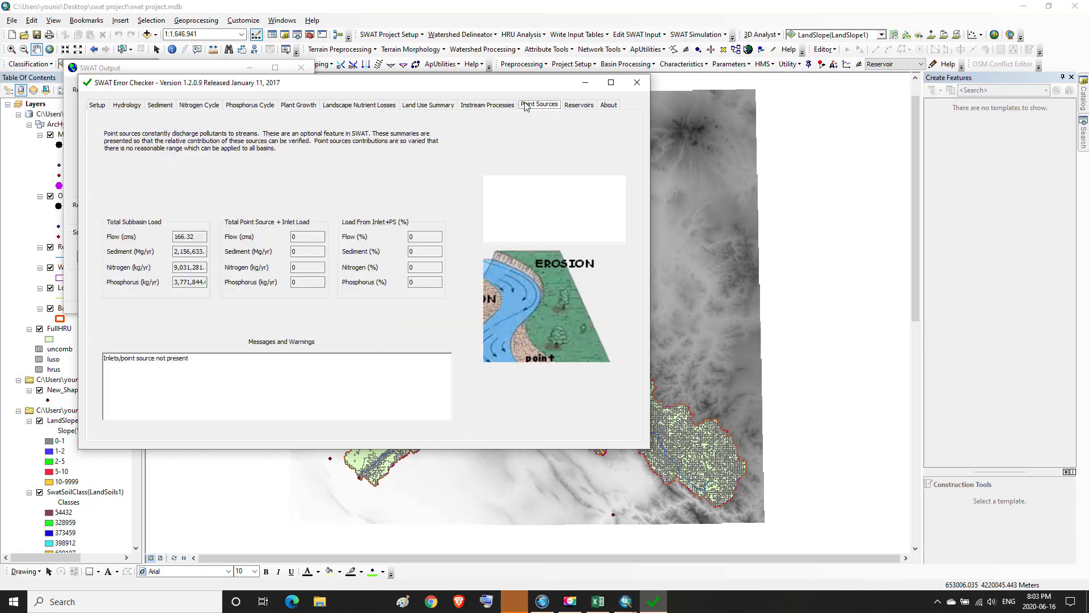
click(571, 108)
click(609, 105)
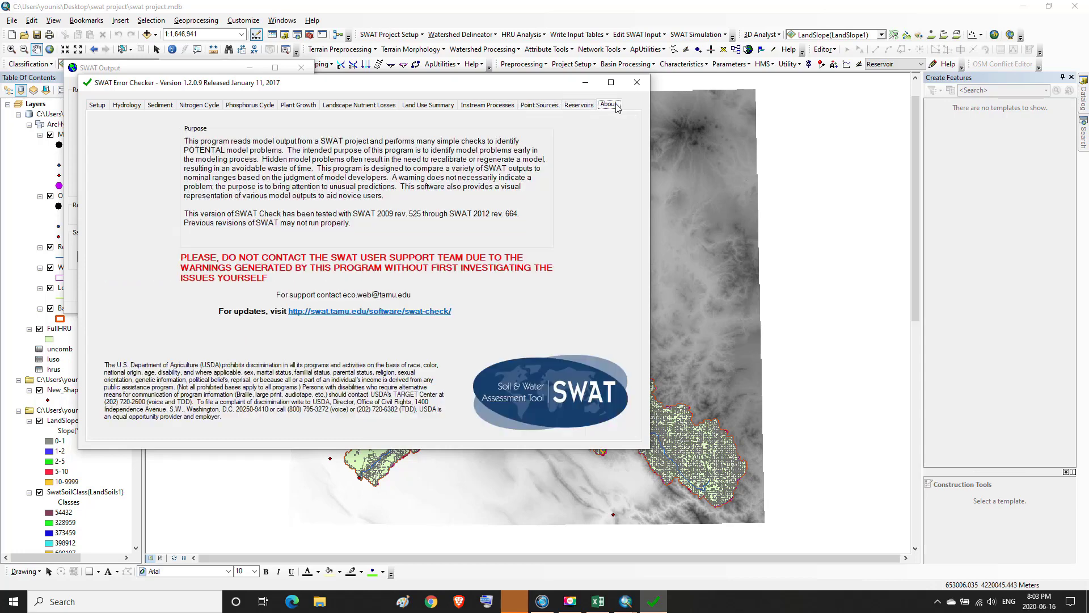
click(102, 107)
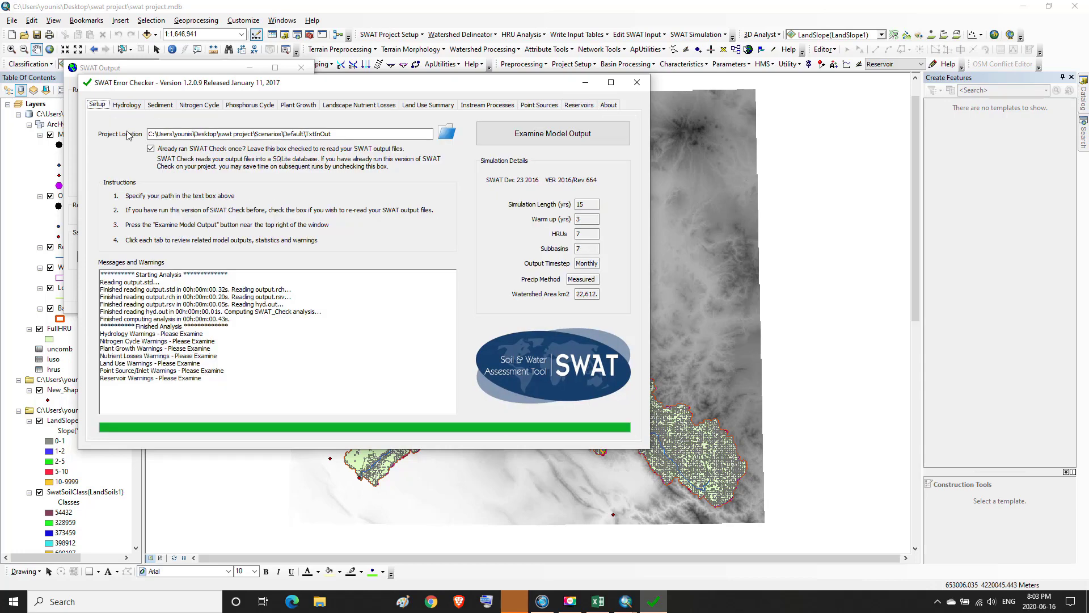
click(636, 85)
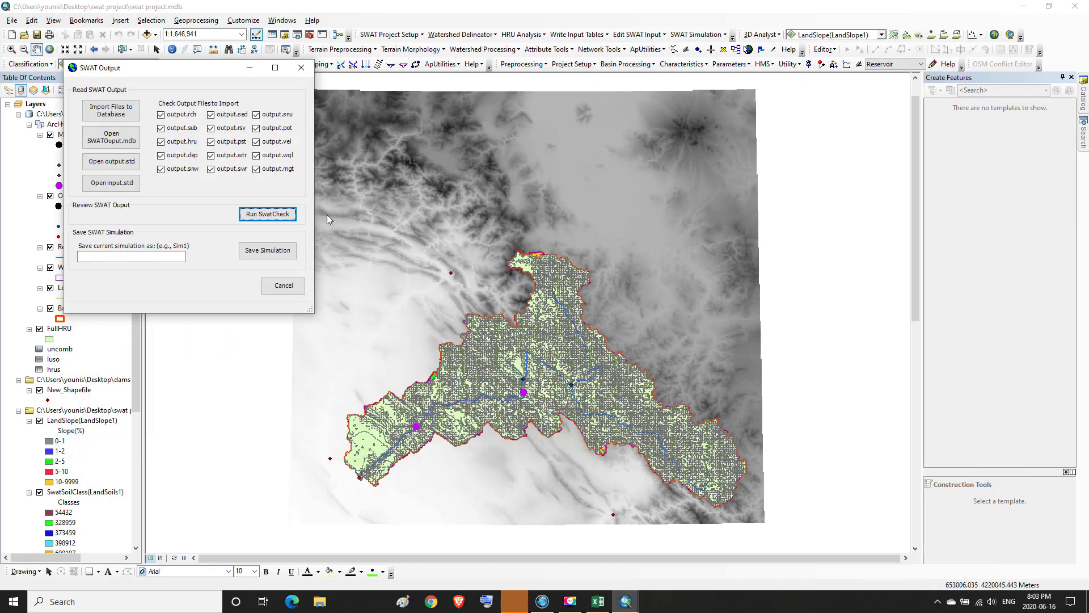
Step: Save the current SWAT simulation as MONTHLY and close the SWAT Output dialog
click(112, 256)
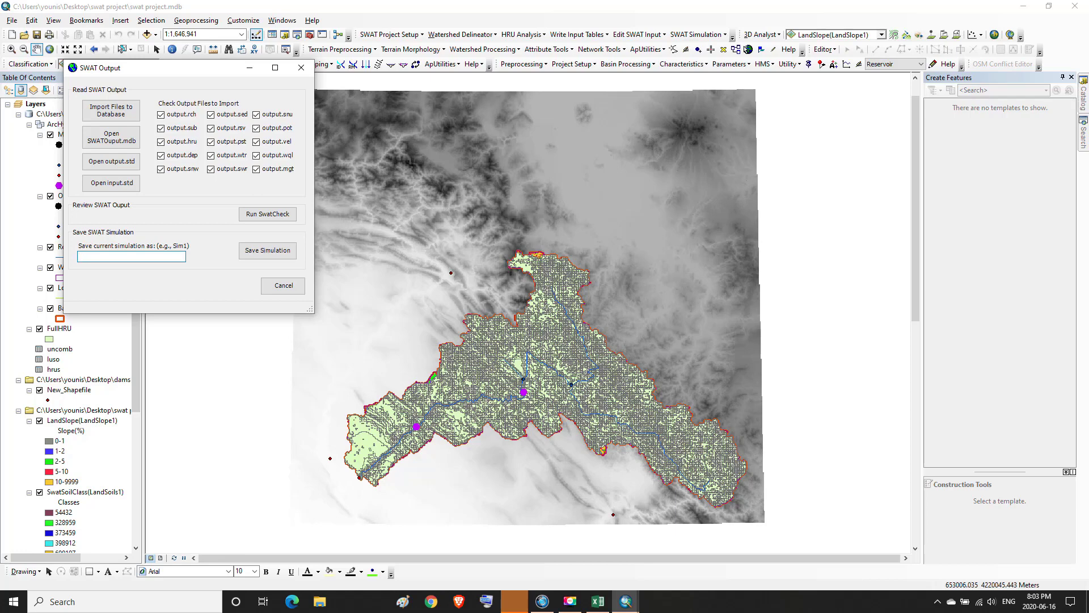
text(MONTHLY)
click(269, 254)
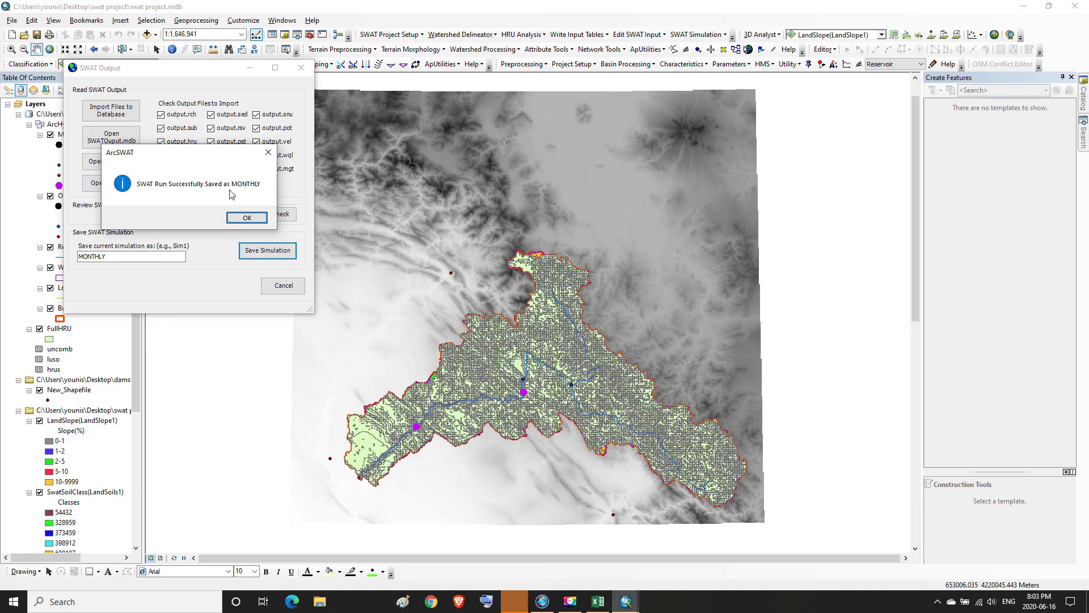
click(247, 217)
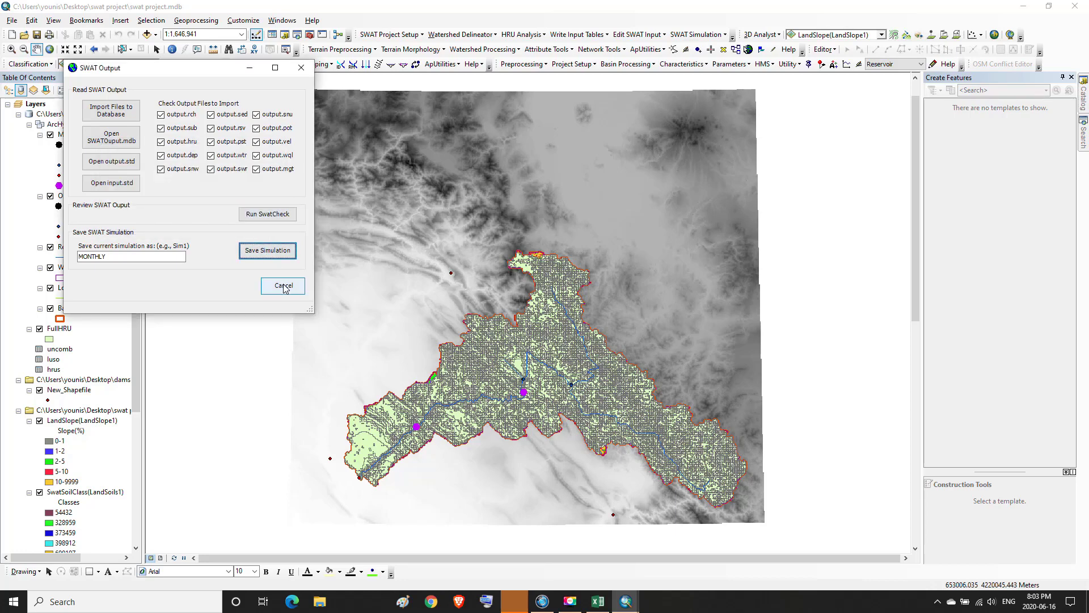
click(301, 67)
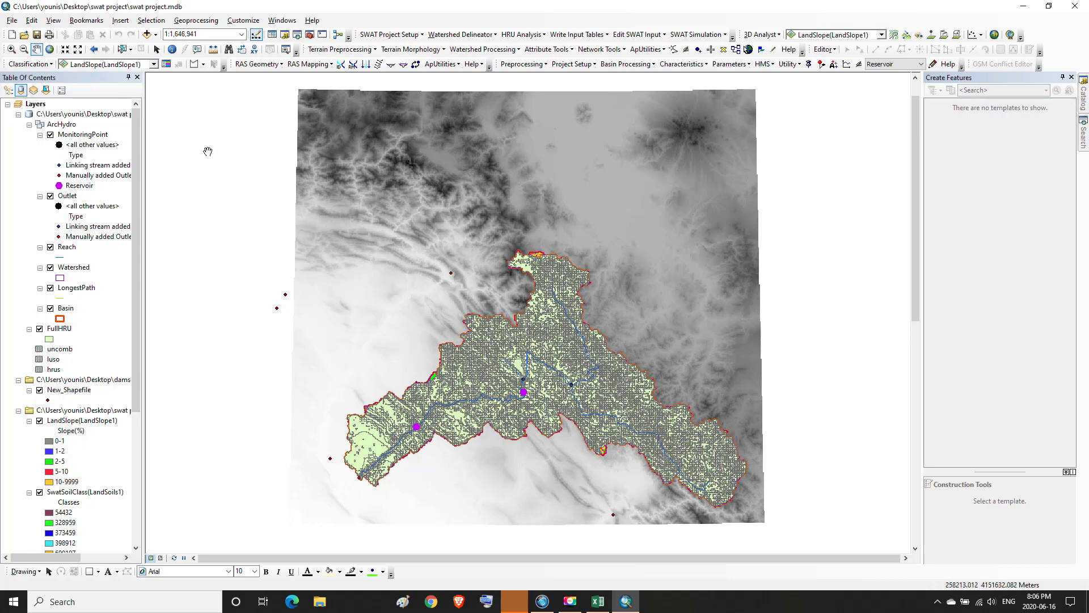
click(123, 50)
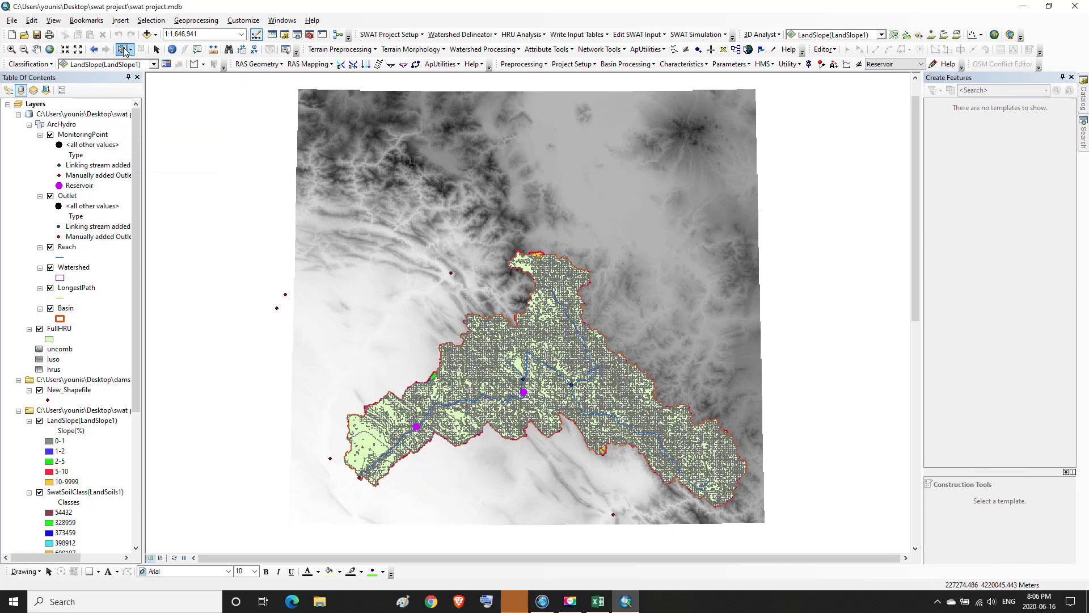
click(525, 393)
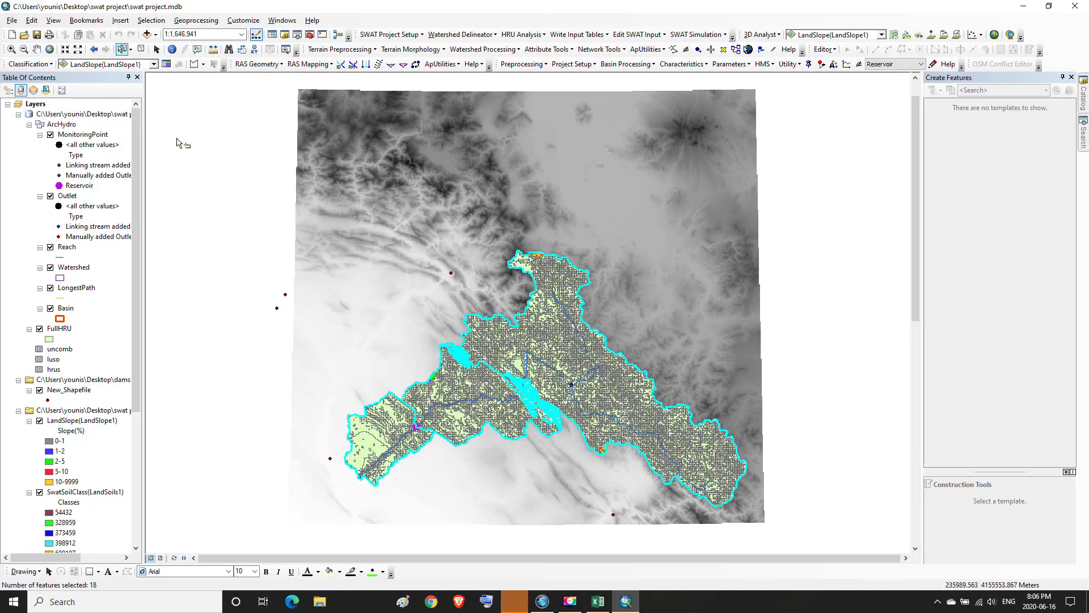
click(141, 49)
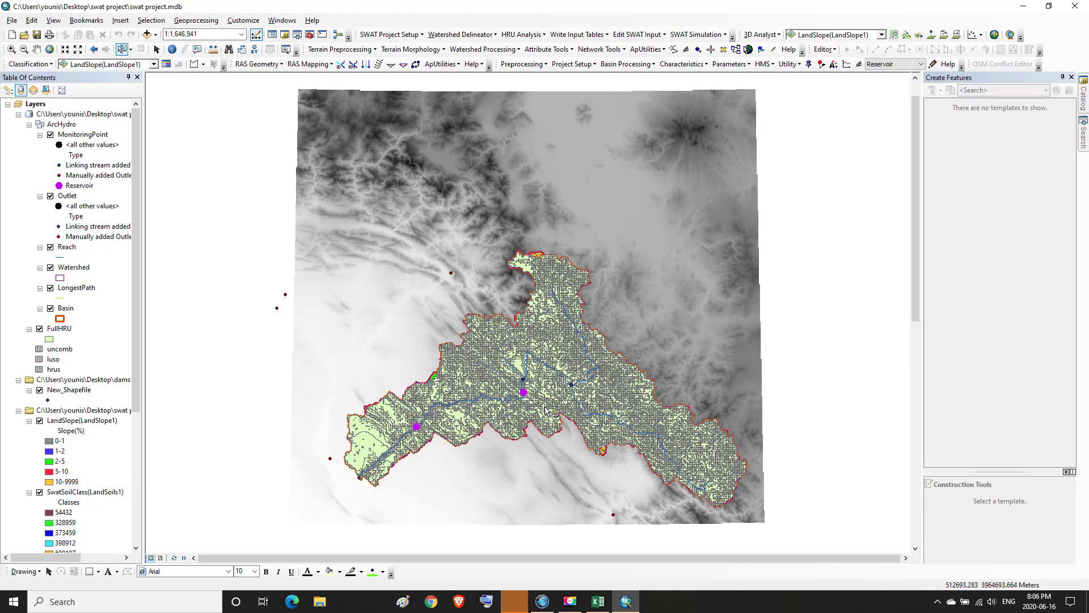
click(534, 390)
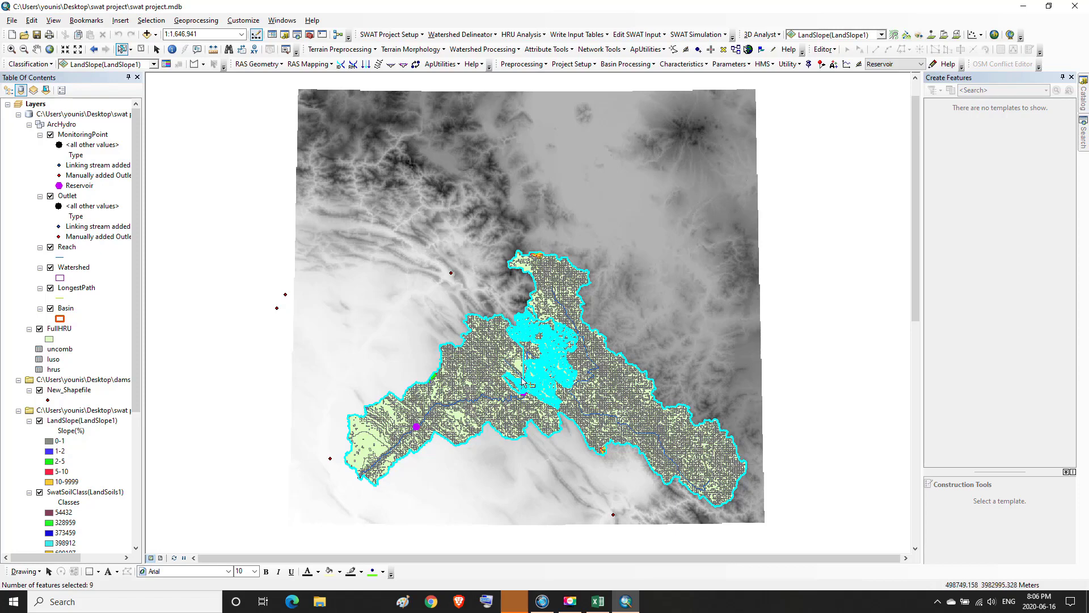
click(142, 50)
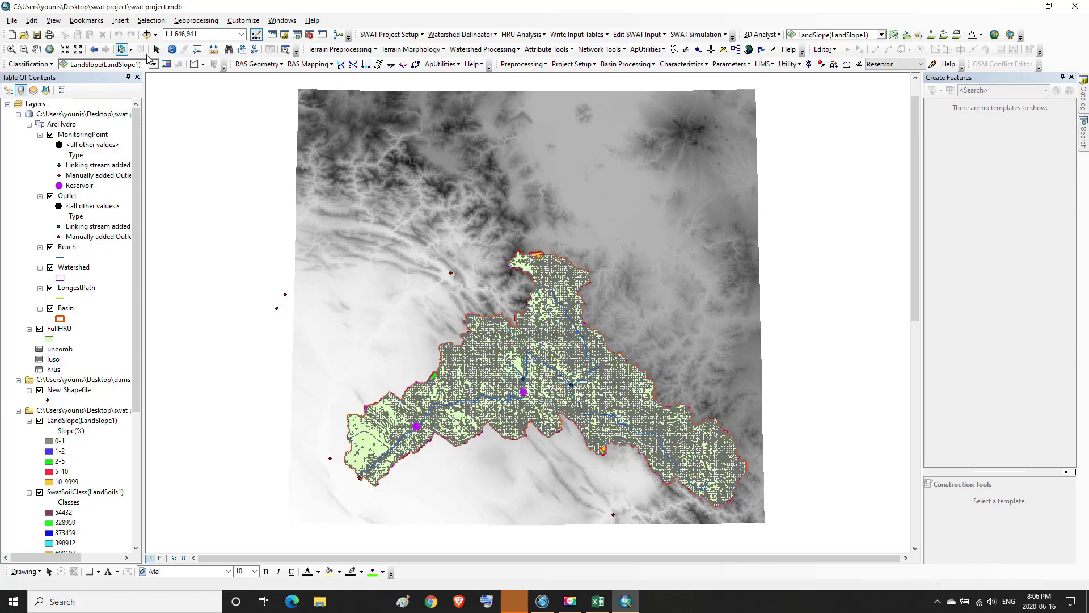
Step: Open the Watershed attribute table and select subbasins 1 to 4 one by one to locate the subbasin containing the upstream reservoir
right_click(66, 269)
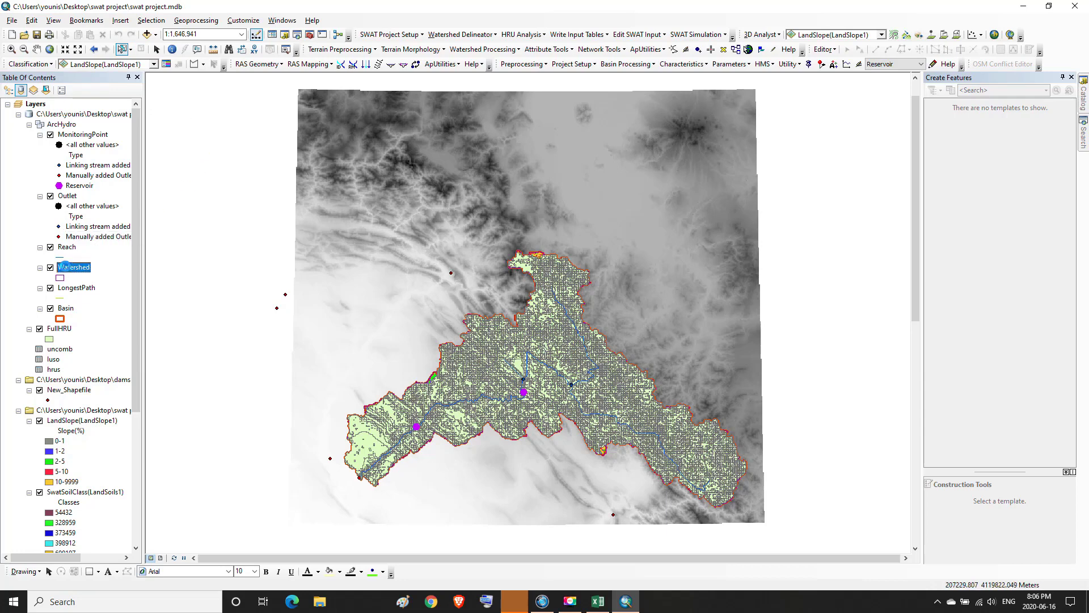
click(94, 301)
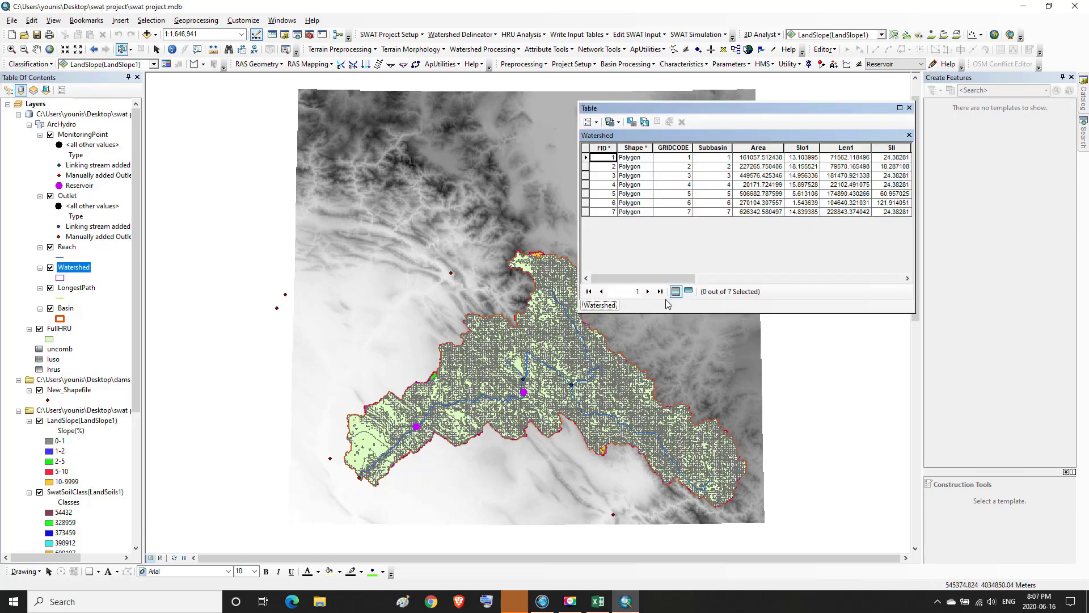
click(586, 158)
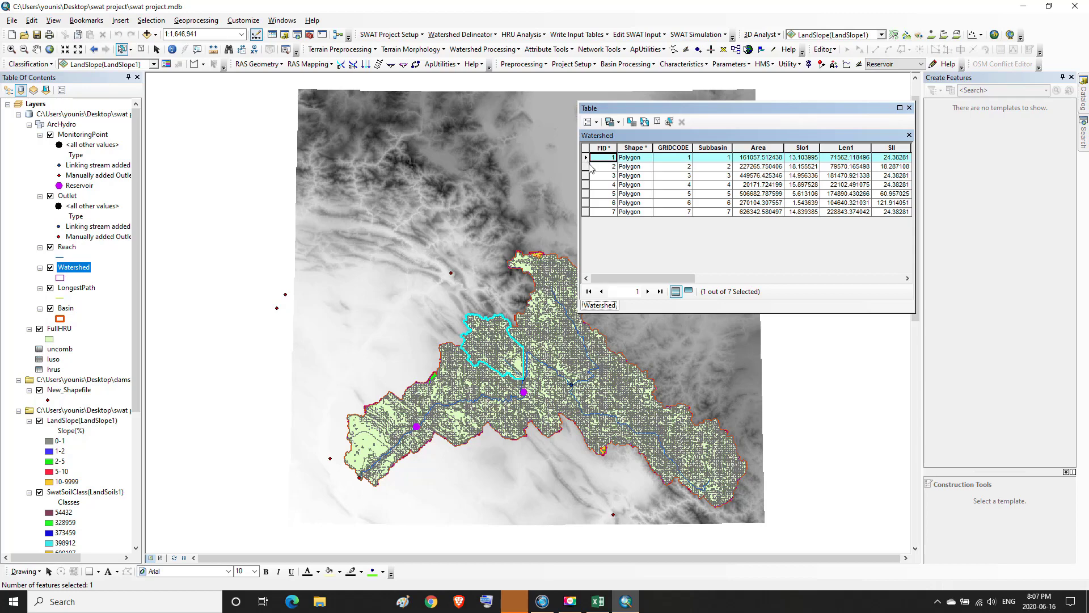
click(586, 167)
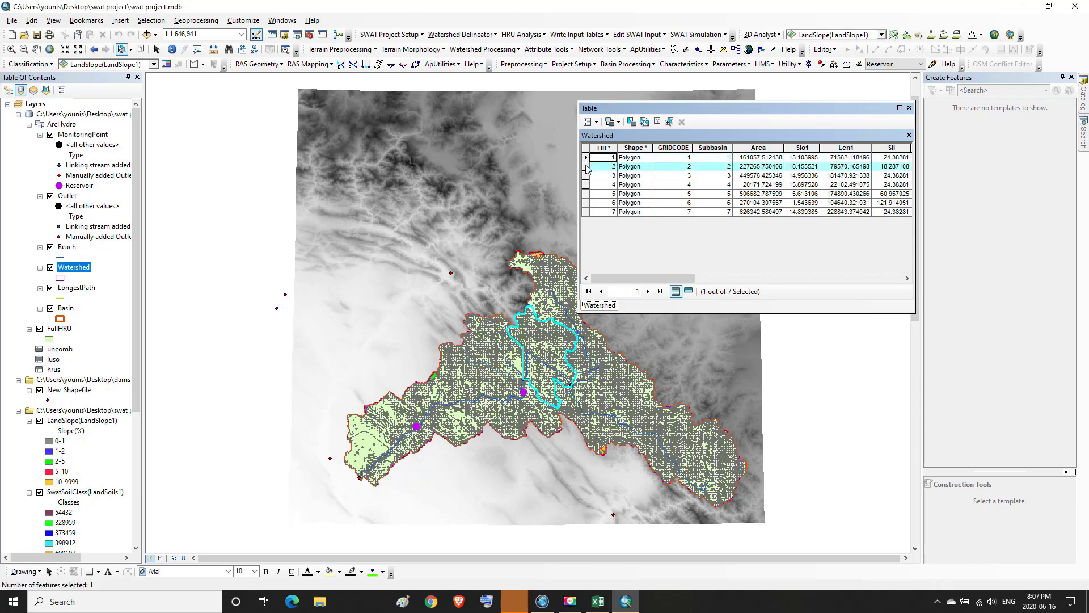
click(586, 176)
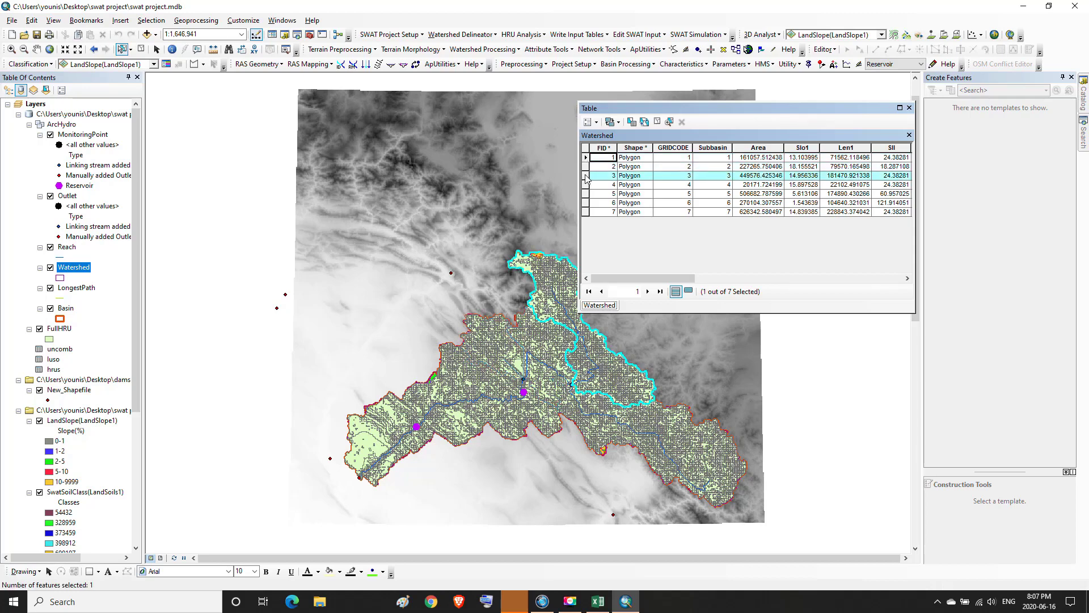
click(586, 185)
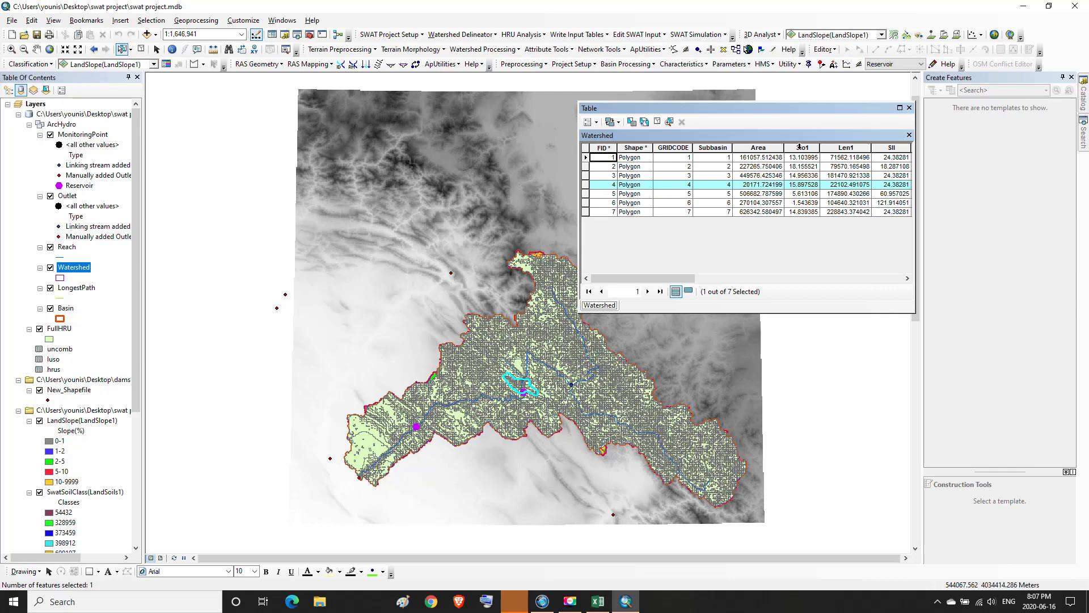
Step: Minimize ArcMap and open SWATOutput.mdb from the desktop swat project's Scenarios\MONTHLY\TablesOut folder
click(1025, 5)
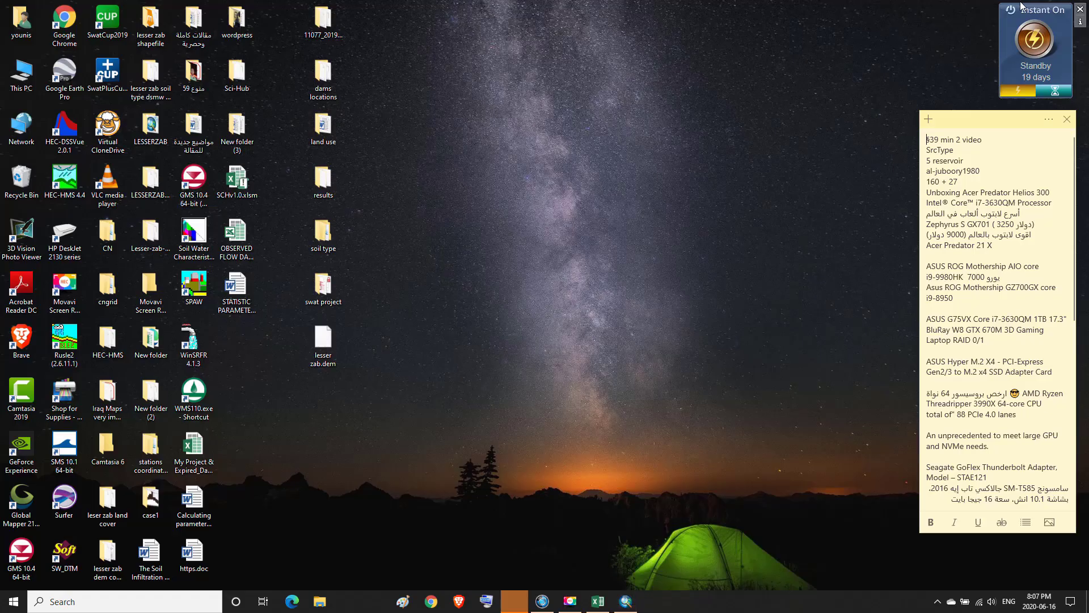
double_click(324, 288)
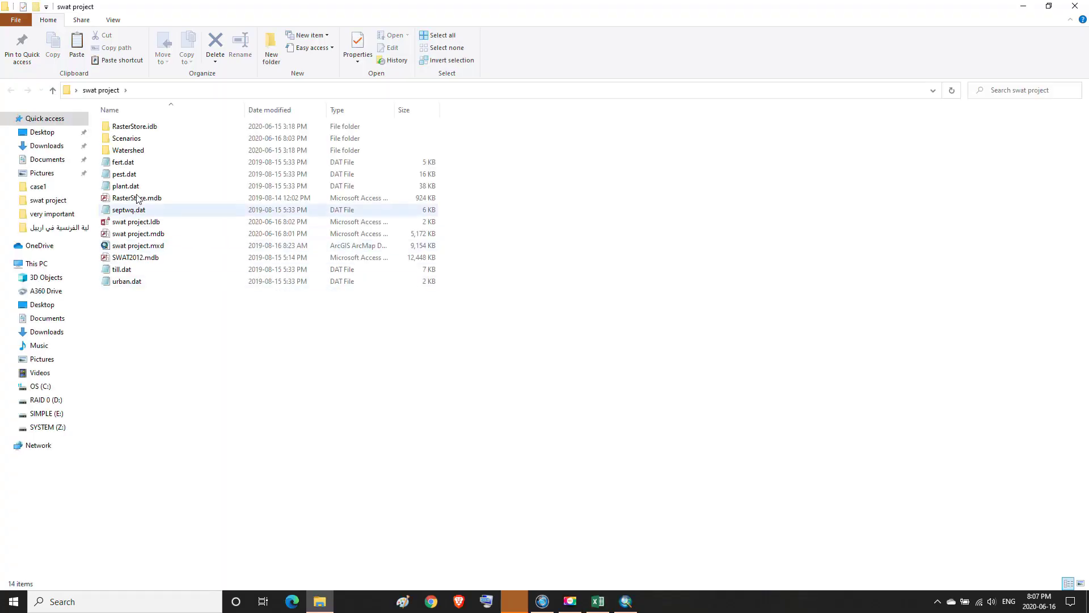
click(121, 142)
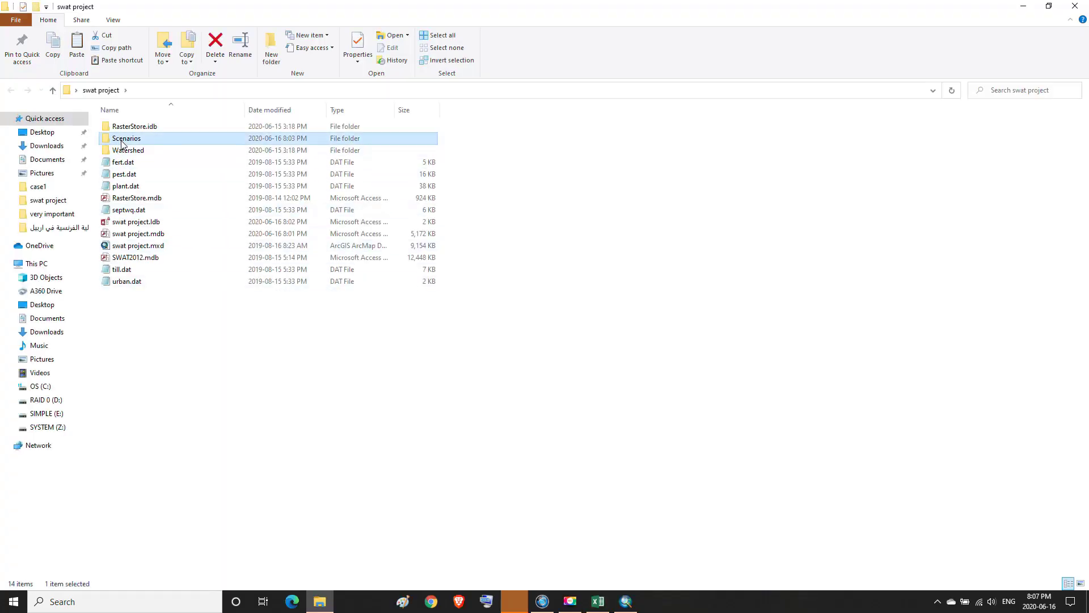
double_click(120, 142)
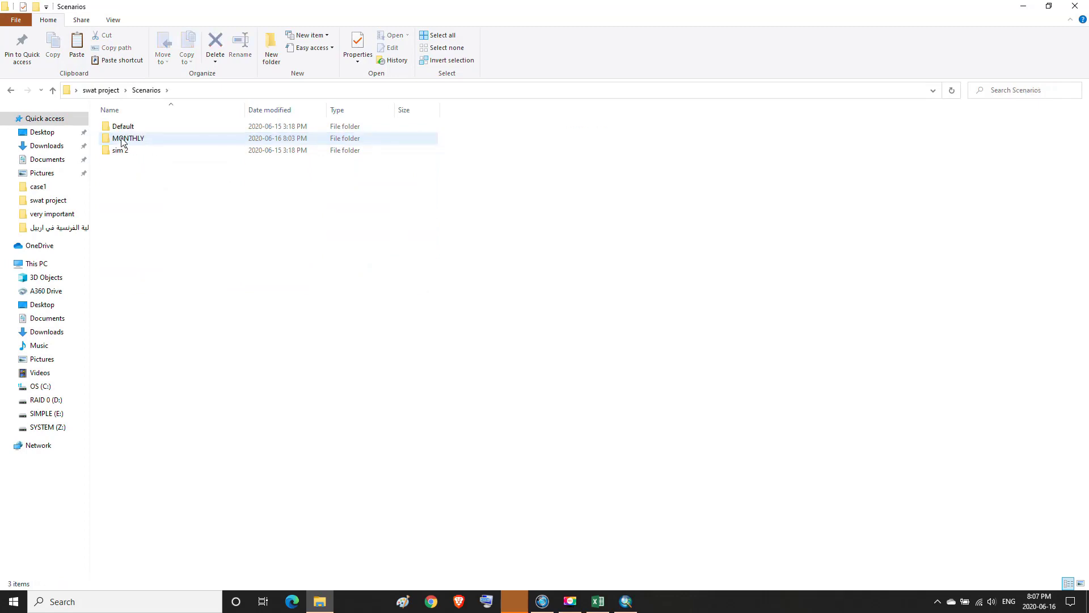
click(122, 142)
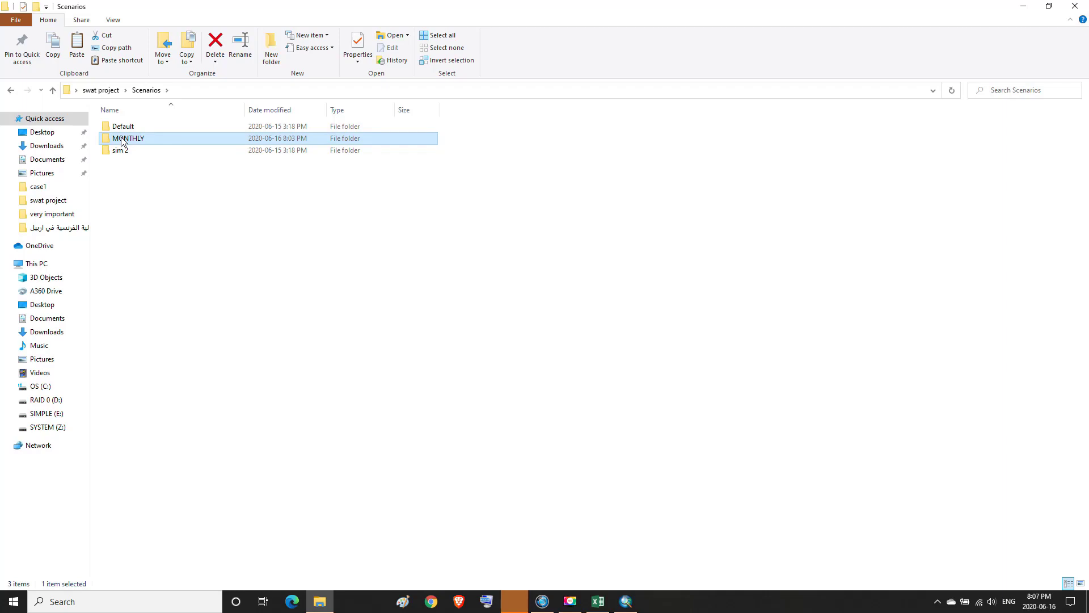
double_click(121, 142)
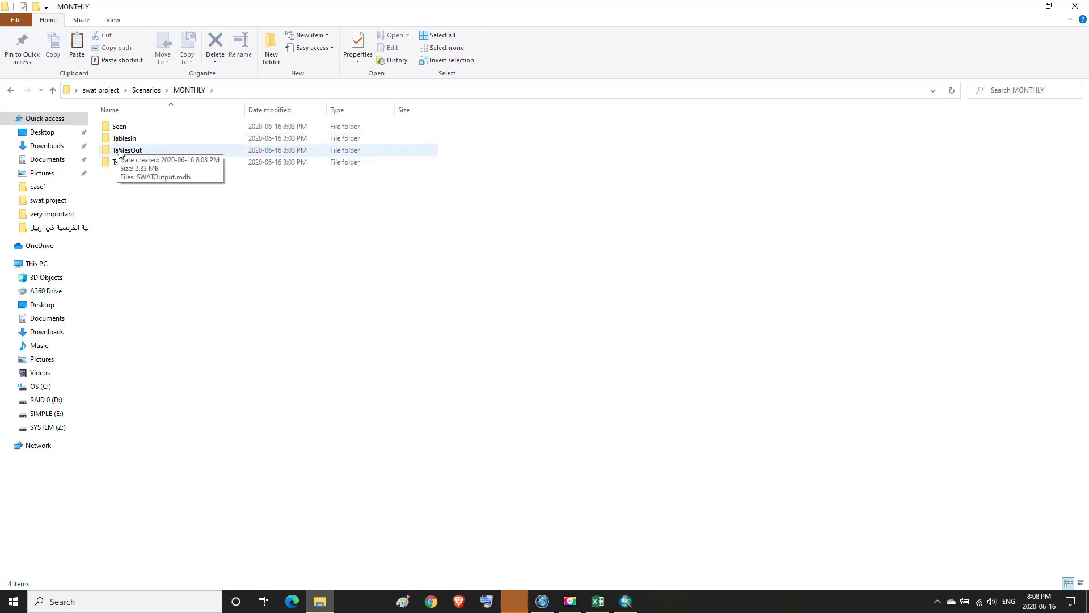
double_click(119, 151)
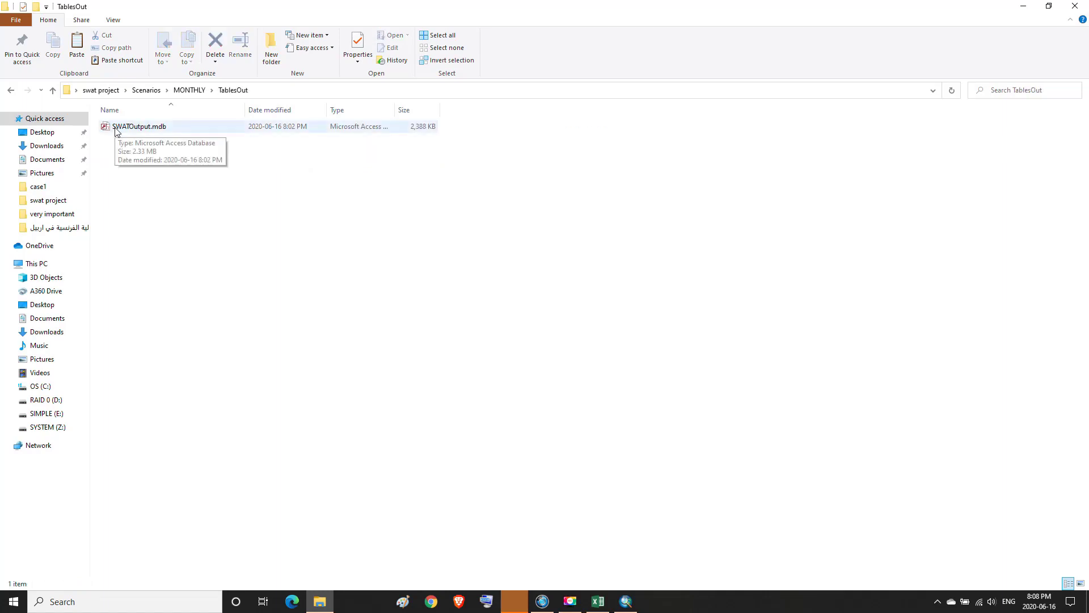
click(117, 131)
click(118, 131)
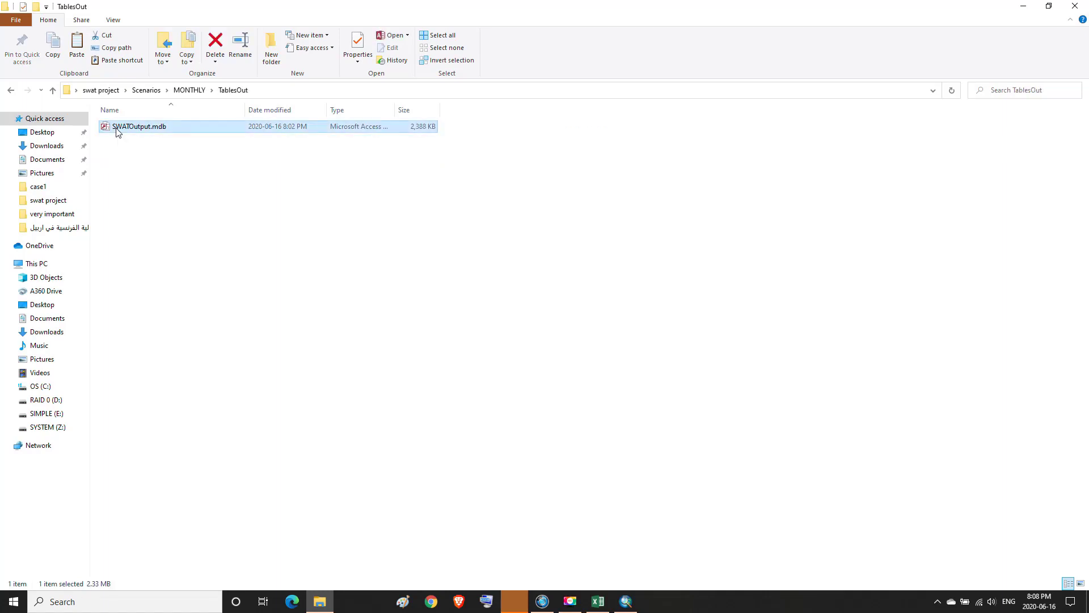
Step: Open SWATOutput.mdb, enable its content and open the rch table
double_click(104, 130)
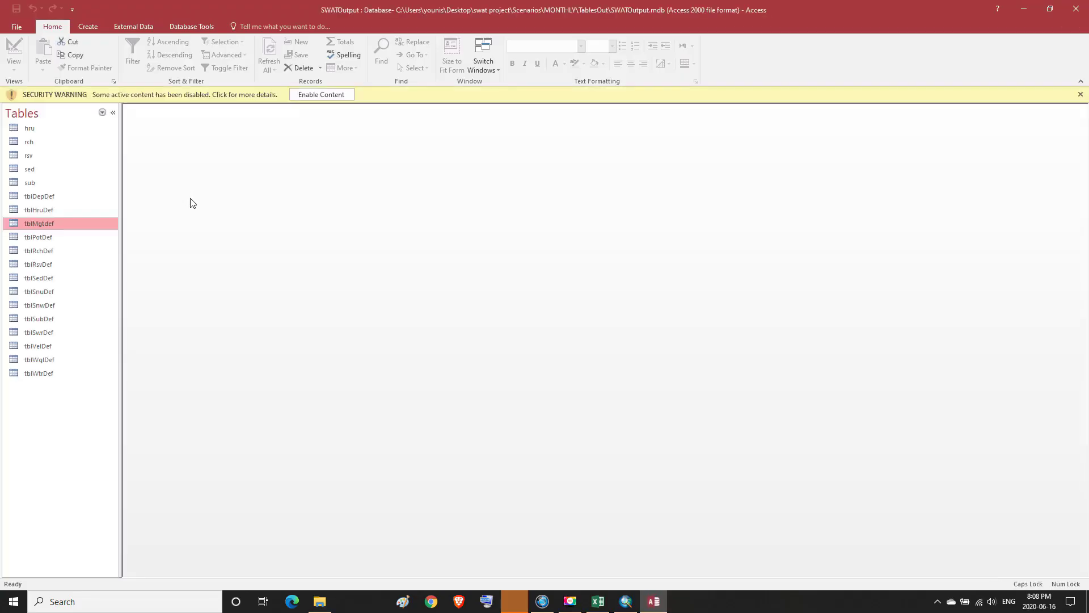
click(316, 95)
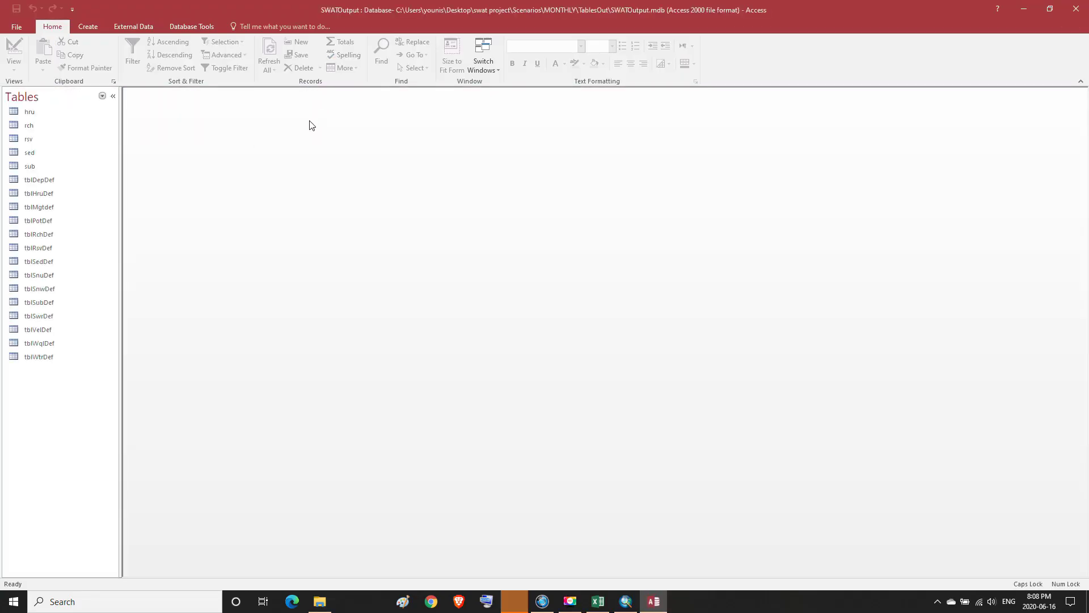
click(29, 127)
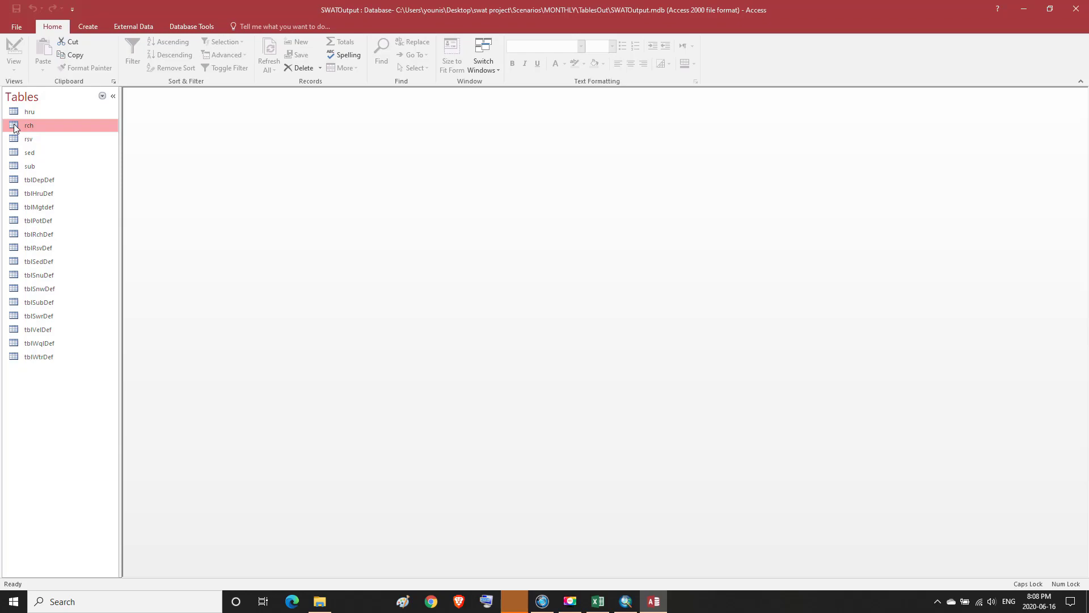
double_click(16, 129)
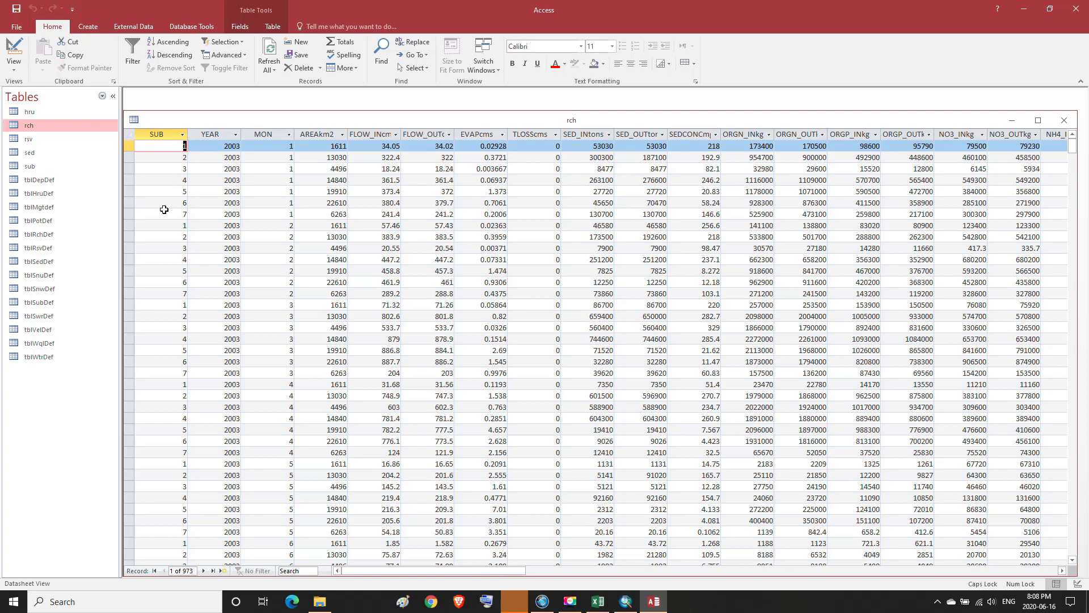
Step: Filter the rch table's SUB column to show only subbasin 4
click(182, 135)
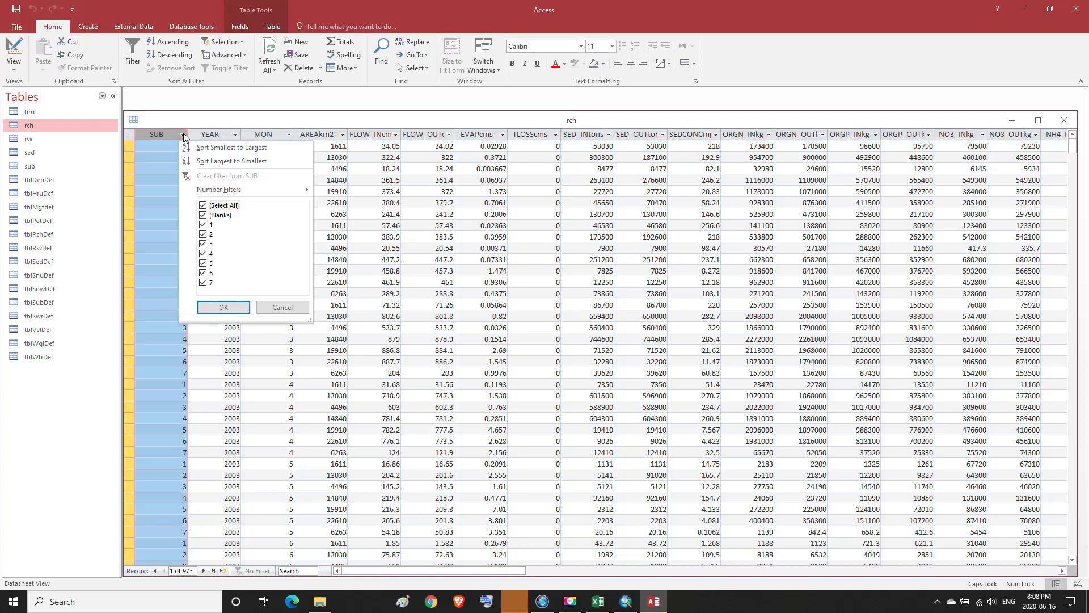
click(203, 206)
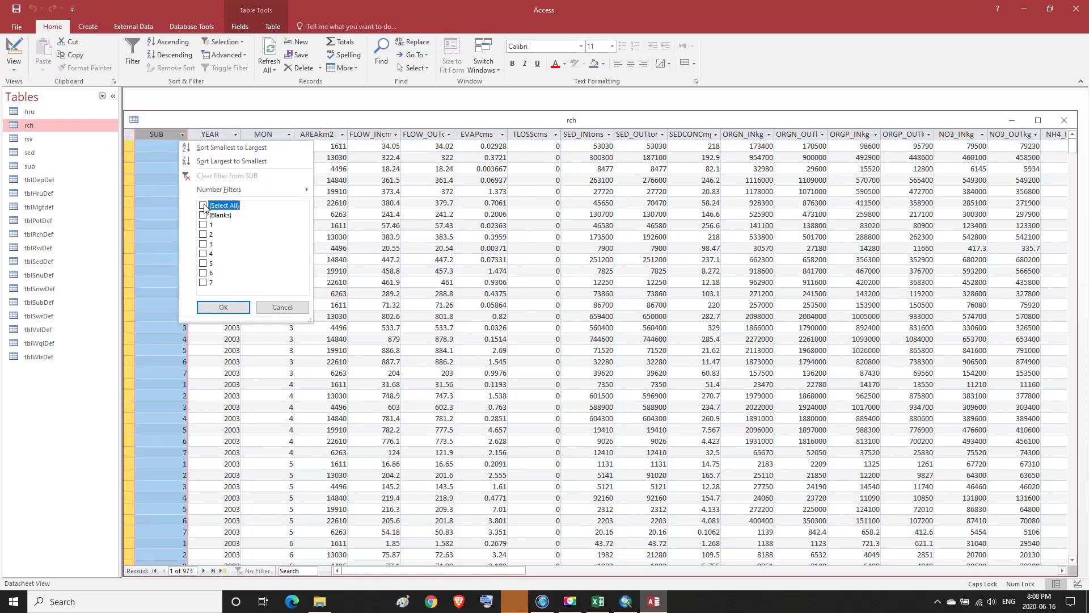
click(204, 253)
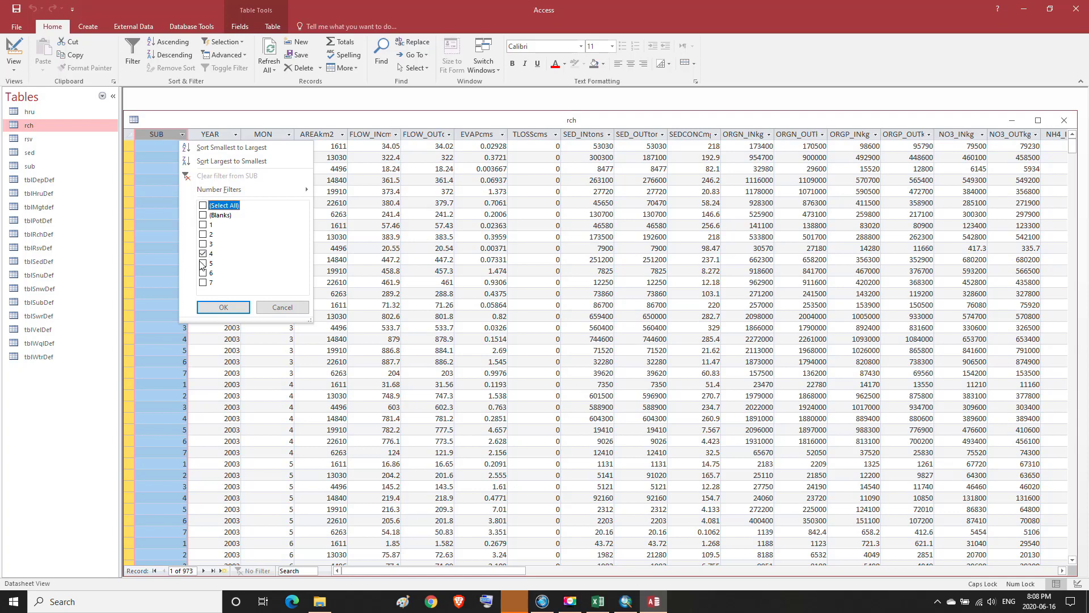
click(223, 308)
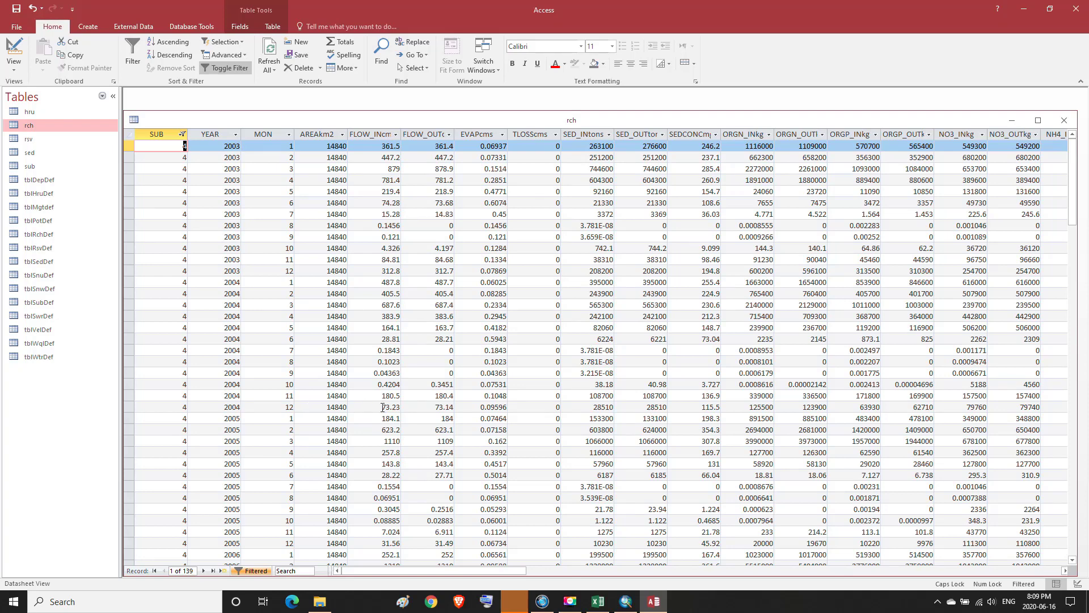
click(382, 407)
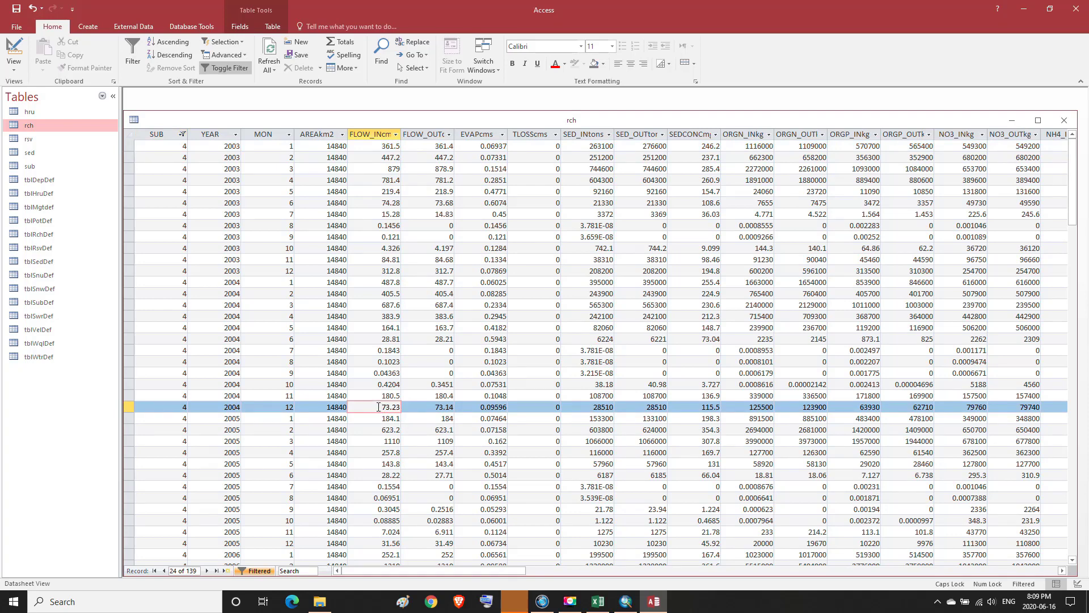
click(379, 395)
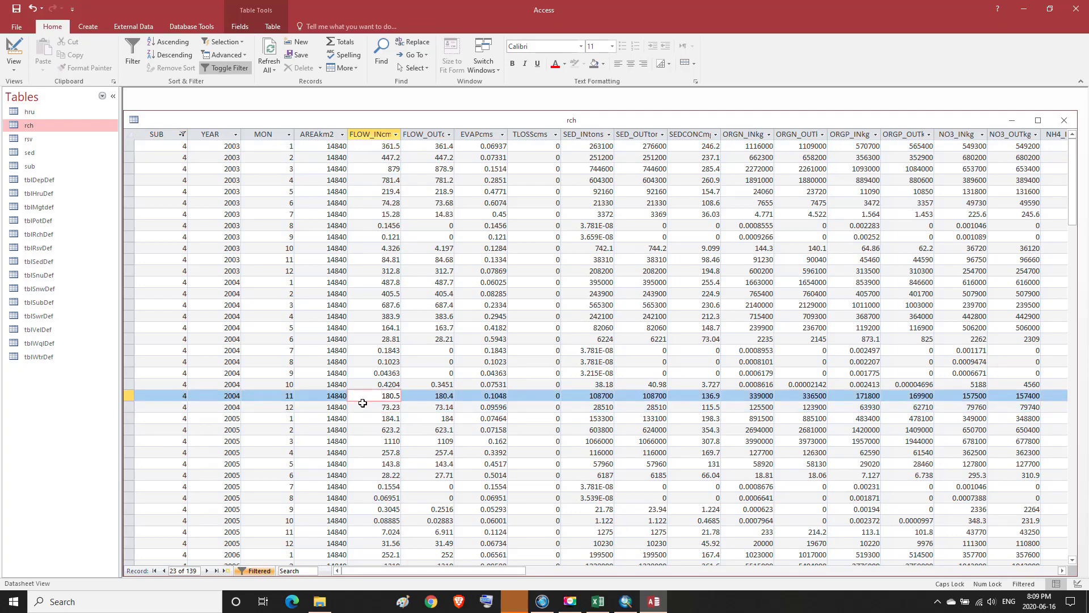
click(363, 403)
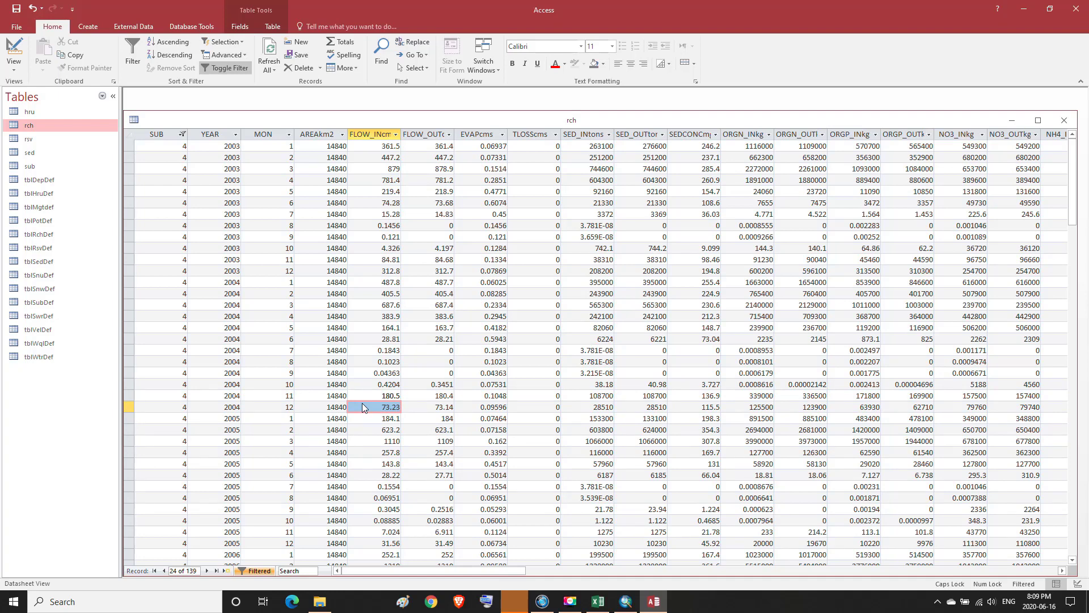
key(Tab)
key(Tab)
key(Tab)
key(Tab)
key(Tab)
key(Tab)
key(Tab)
key(Tab)
key(Tab)
key(Tab)
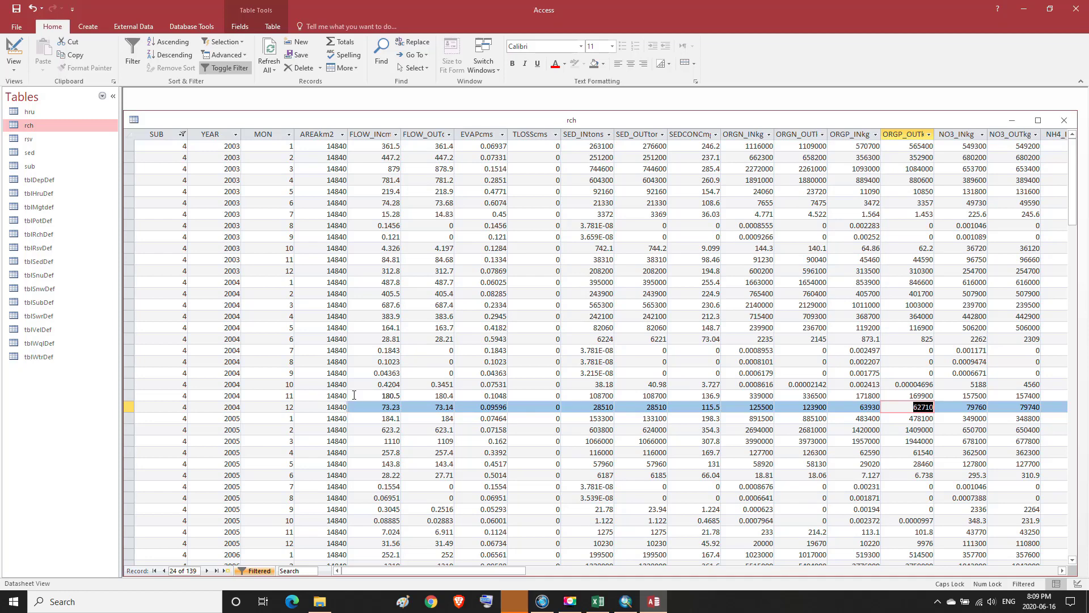
click(353, 385)
click(351, 401)
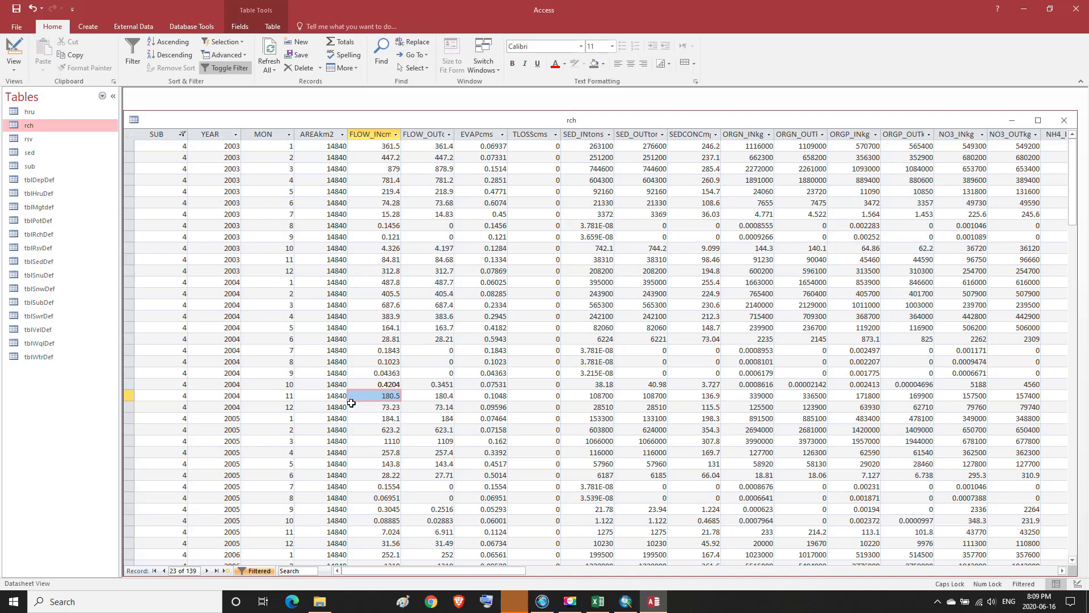
Step: Select and copy subbasin 4's FLOW_INcms values from January 2003 through December 2004
click(351, 406)
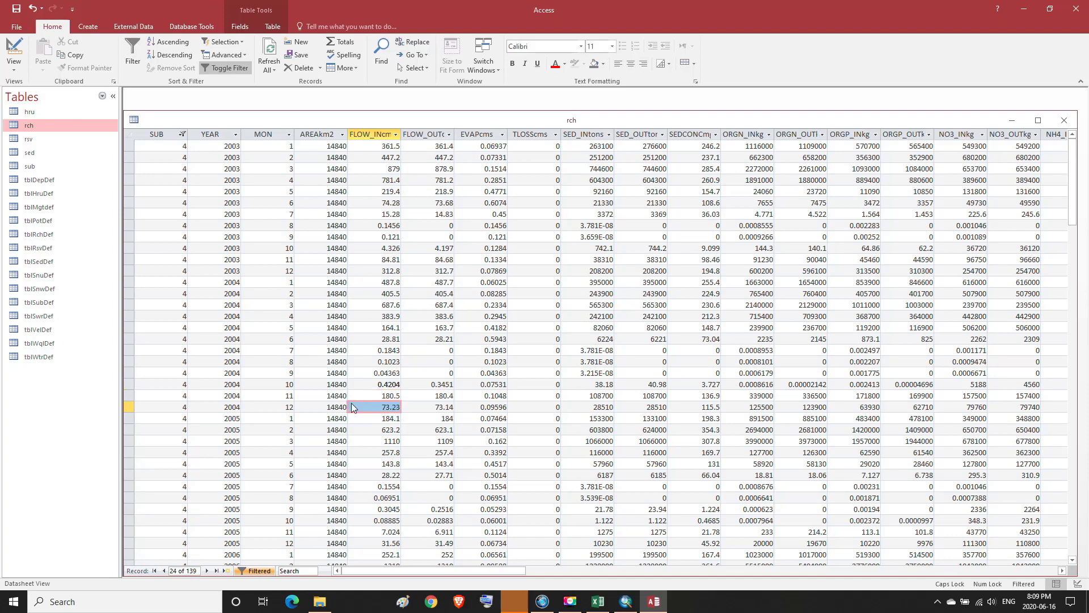
key(shift+Up)
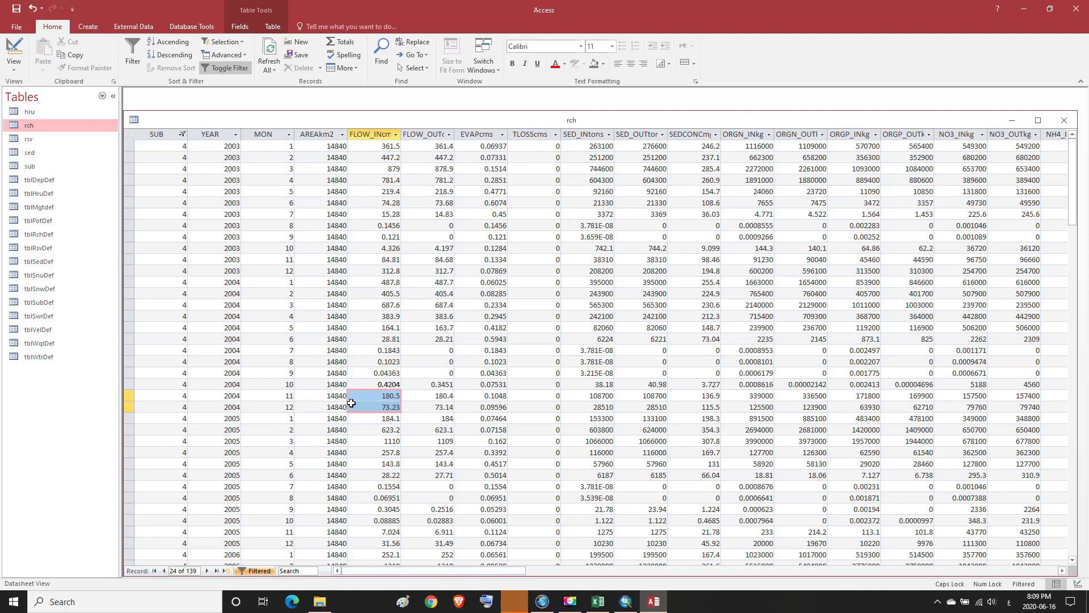
key(alt+shift)
key(shift+Up)
key(shift+Up)
key(shift+Up)
key(shift+Up)
key(shift+Up)
key(shift+Up)
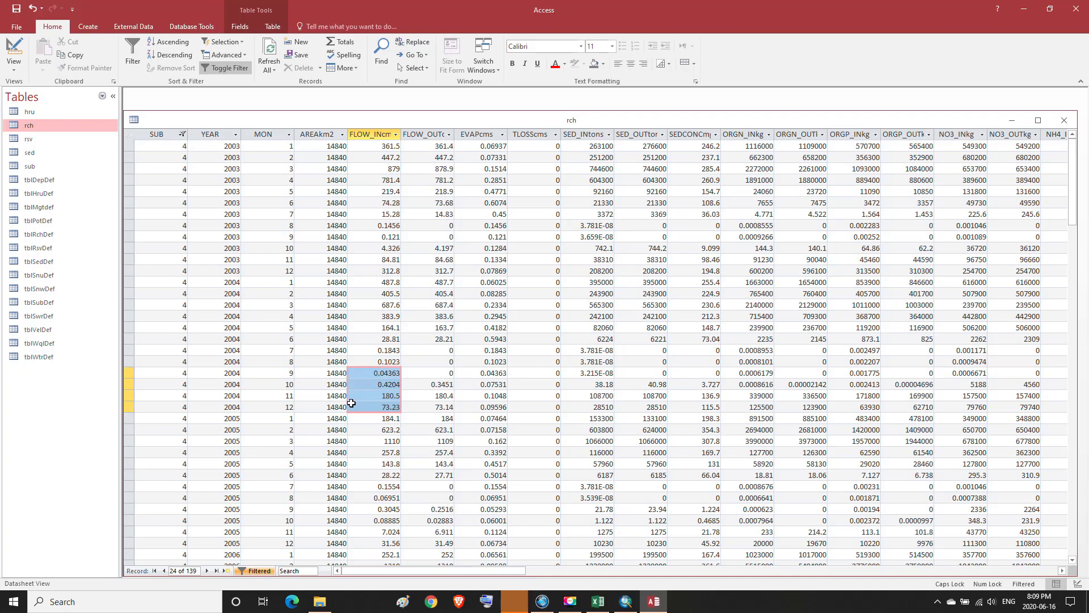
key(shift+Up)
key(shift+Up)
key(shift+Up)
key(shift+Up)
key(shift+Up)
key(shift+Up)
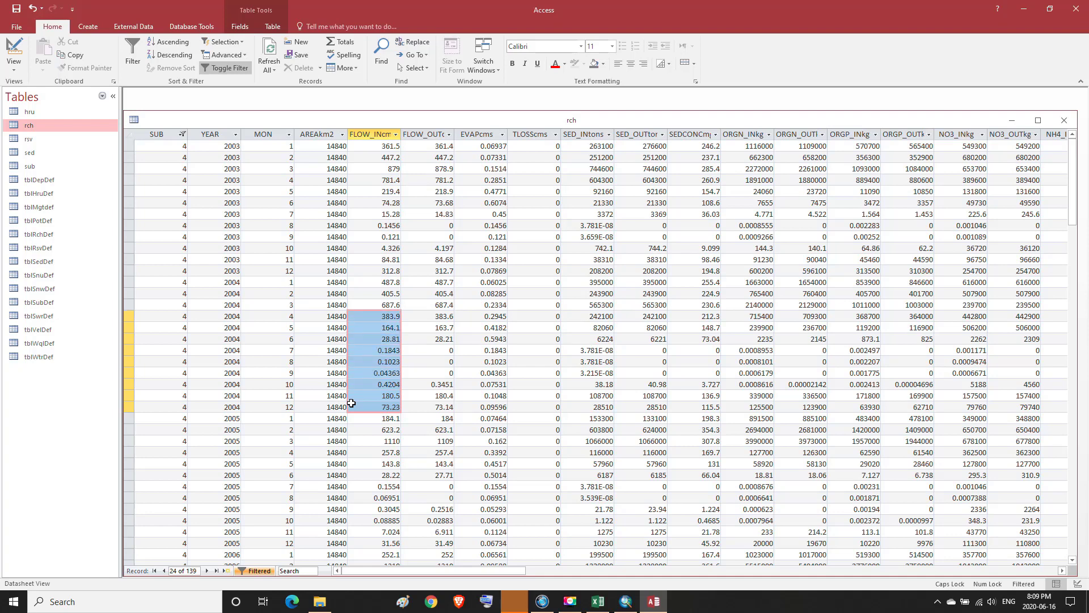
key(shift+Up)
key(shift+Up)
key(shift+Up)
key(shift+Up)
key(shift+Up)
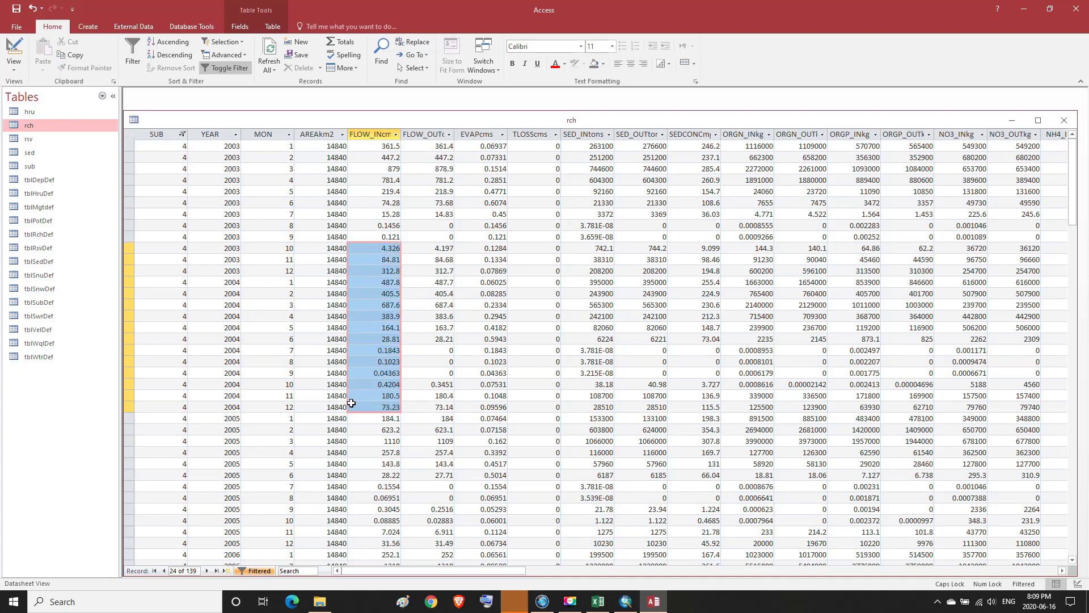
key(shift+Up)
key(shift+Up)
key(shift+Up)
key(shift+Up)
key(shift+Up)
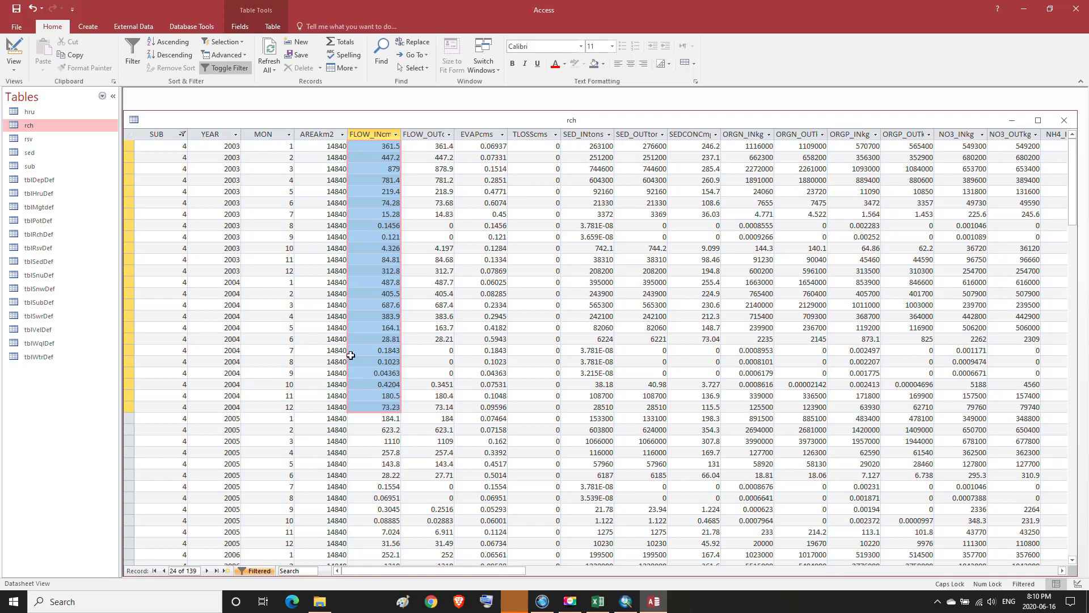
key(ctrl+c)
Step: Switch to the observed Dokan flow workbook in Excel, paste the copied flows starting at C1 and widen column C to fit its header
click(597, 604)
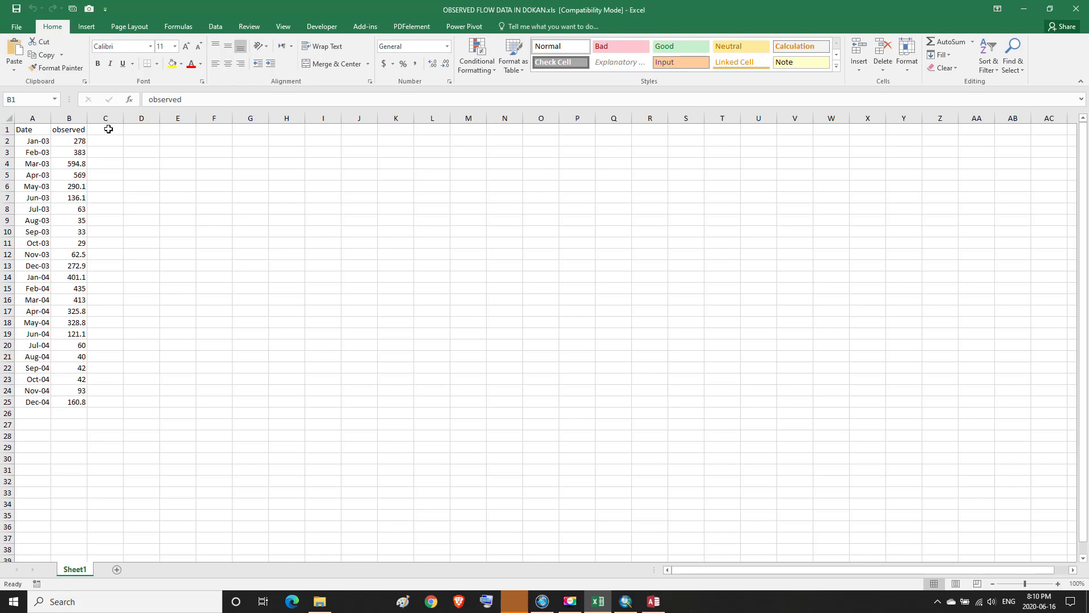
click(109, 130)
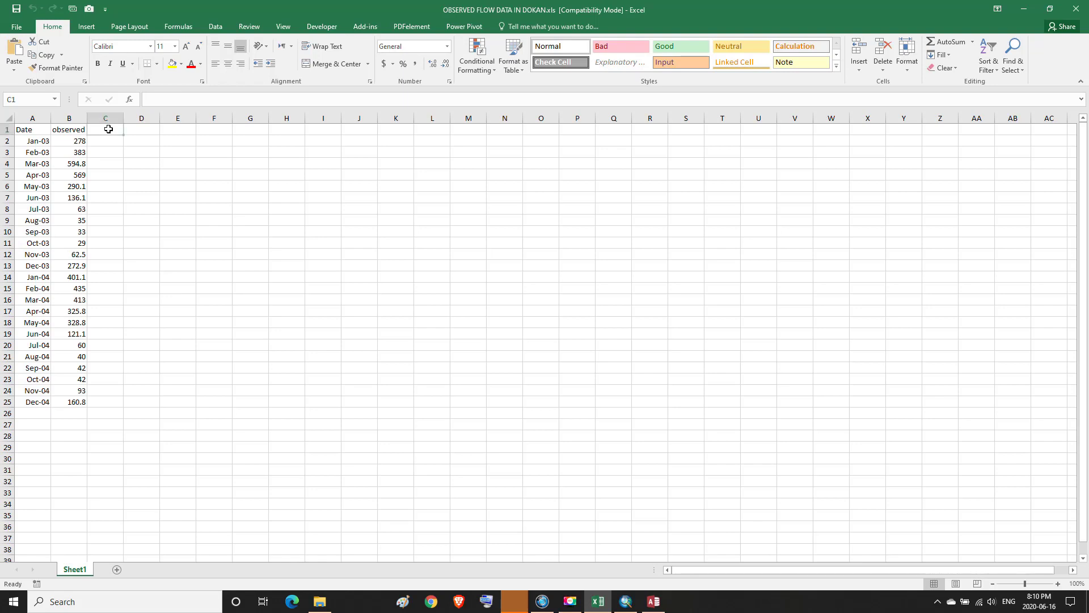
click(15, 51)
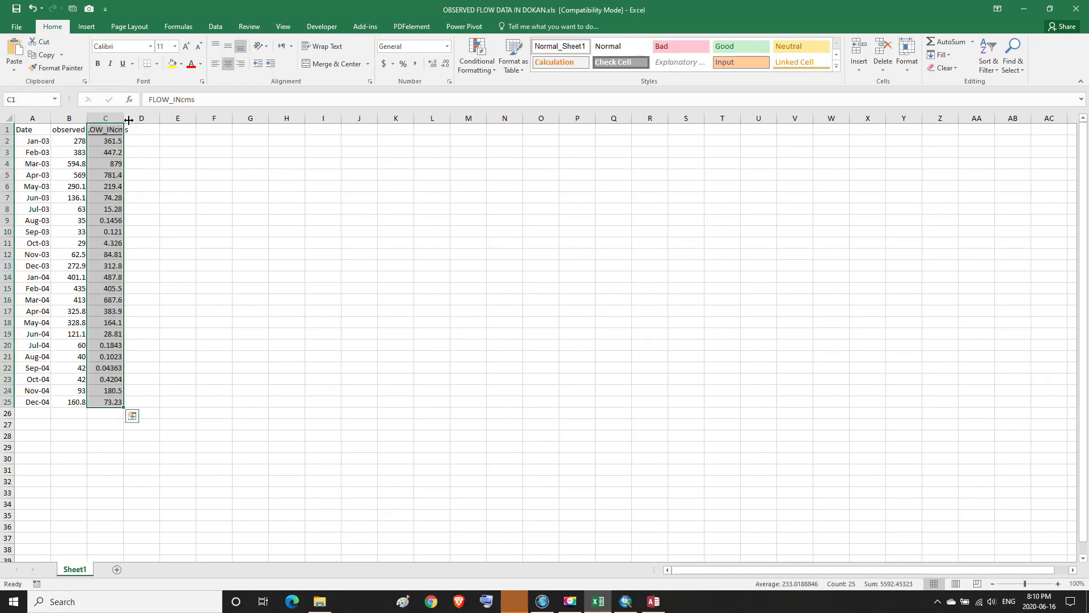
drag(124, 117, 147, 119)
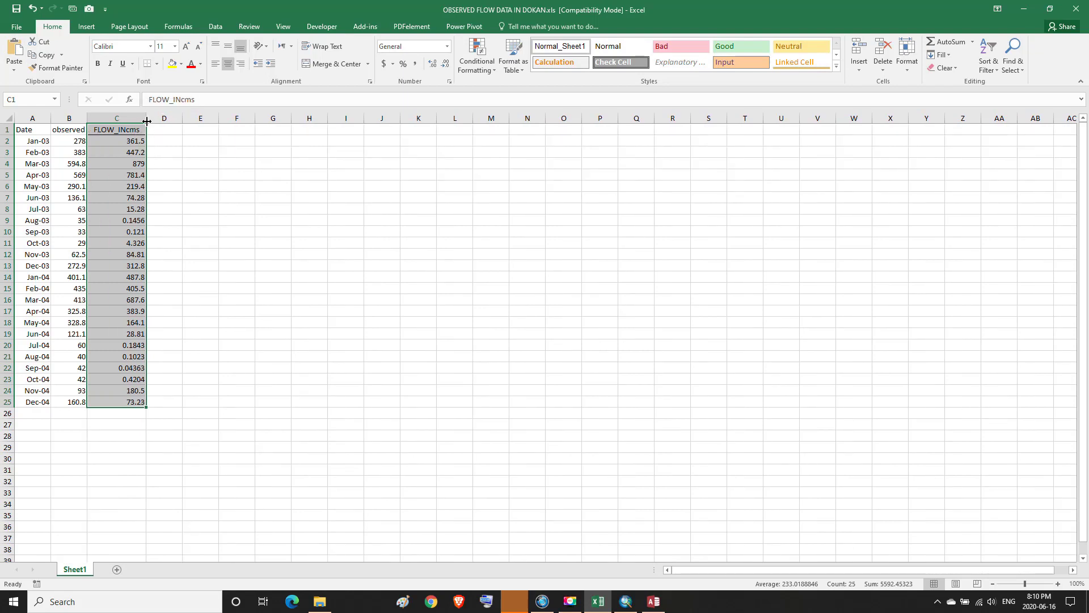
Step: Replace the header in C1 with SIMULATED and select the simulated and observed columns in turn
click(73, 130)
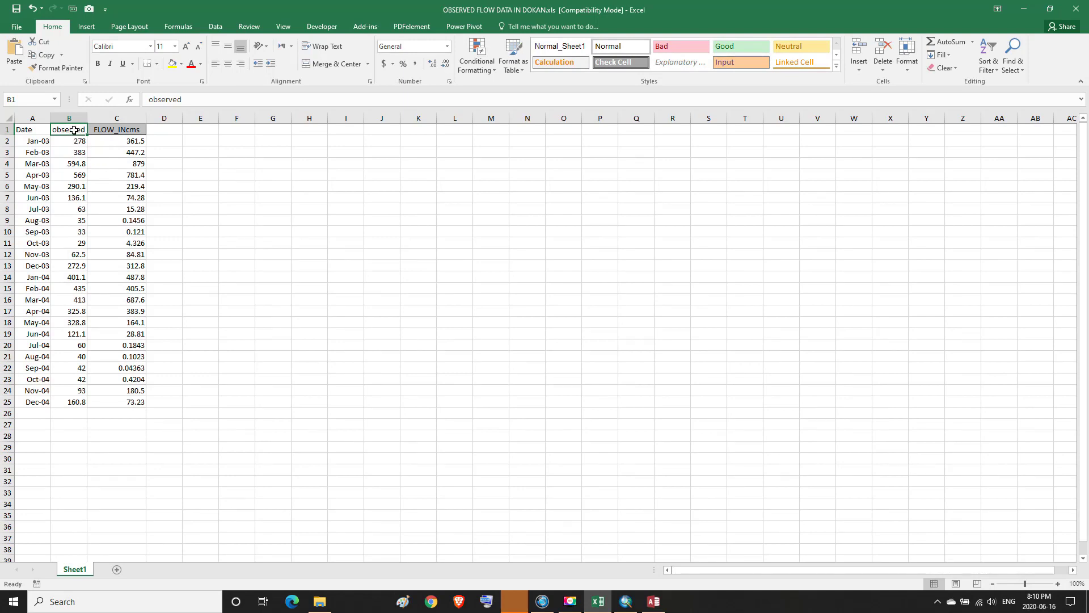
click(114, 131)
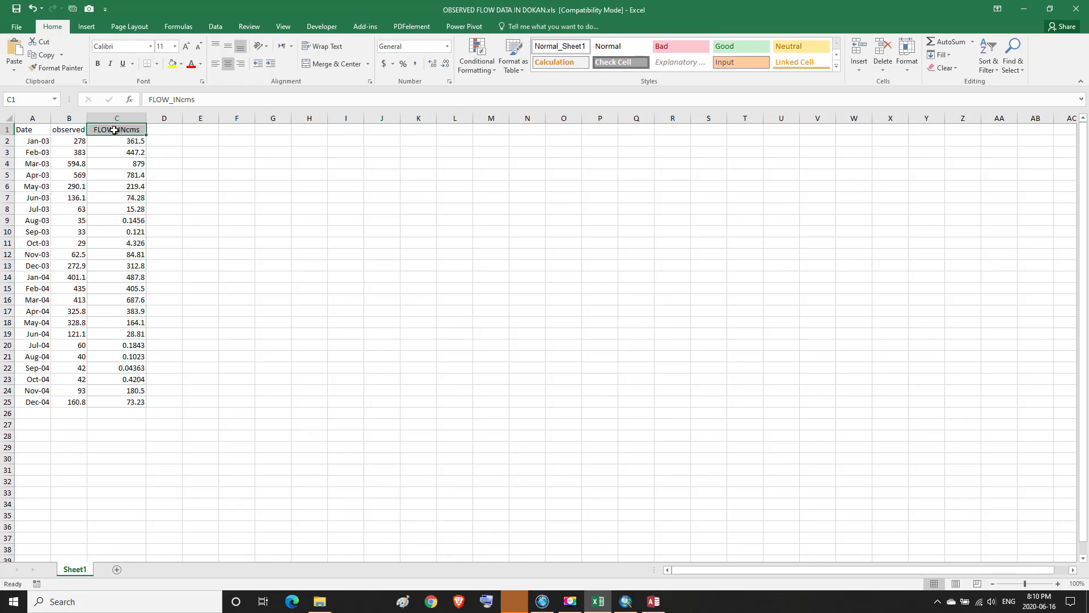
click(571, 602)
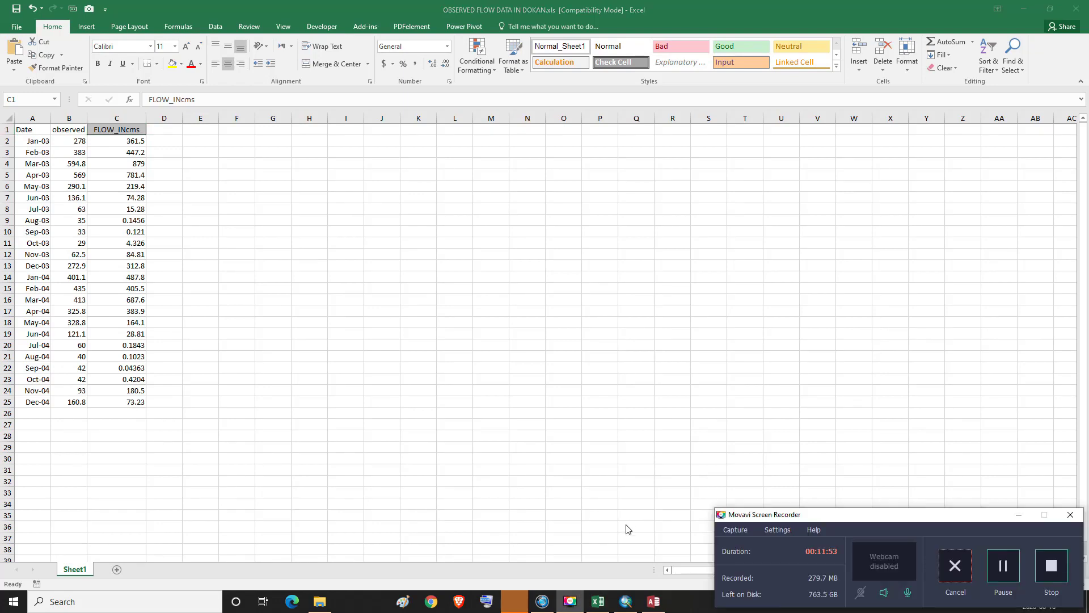
click(570, 602)
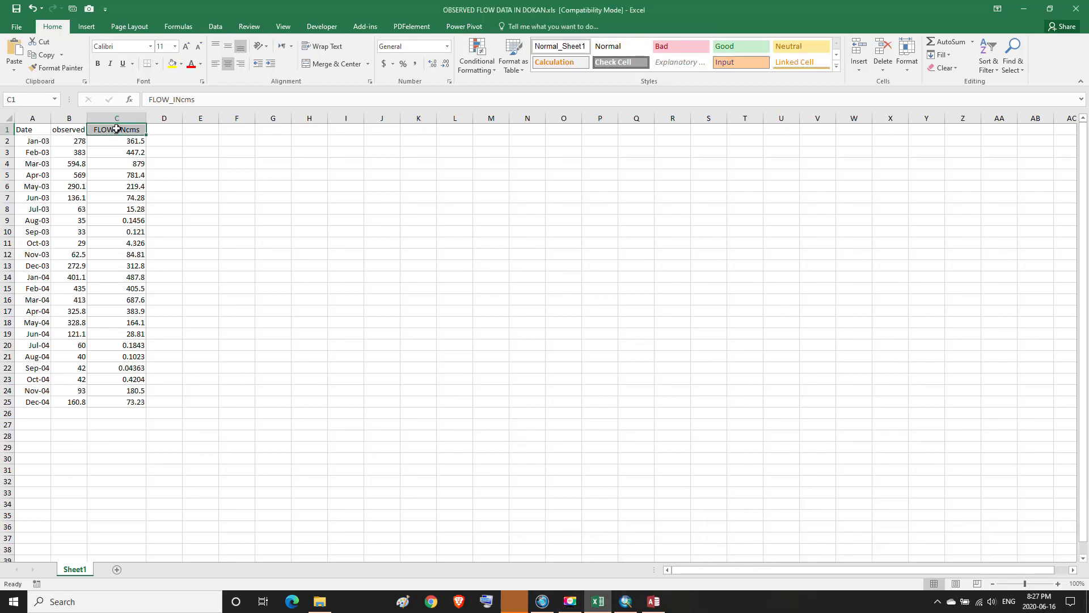
text(S)
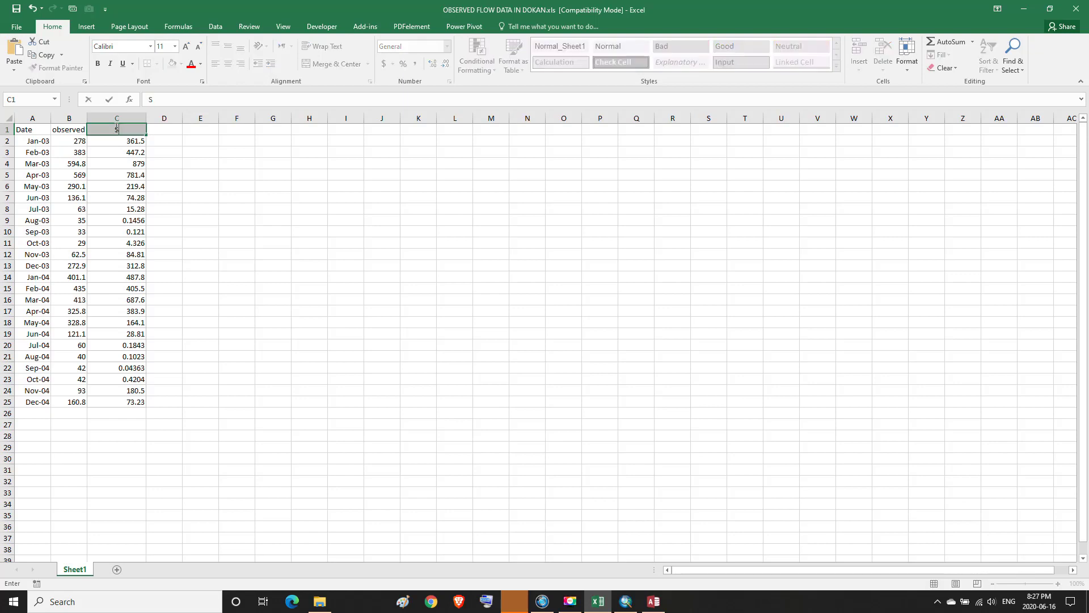
text(IMULATED)
click(158, 131)
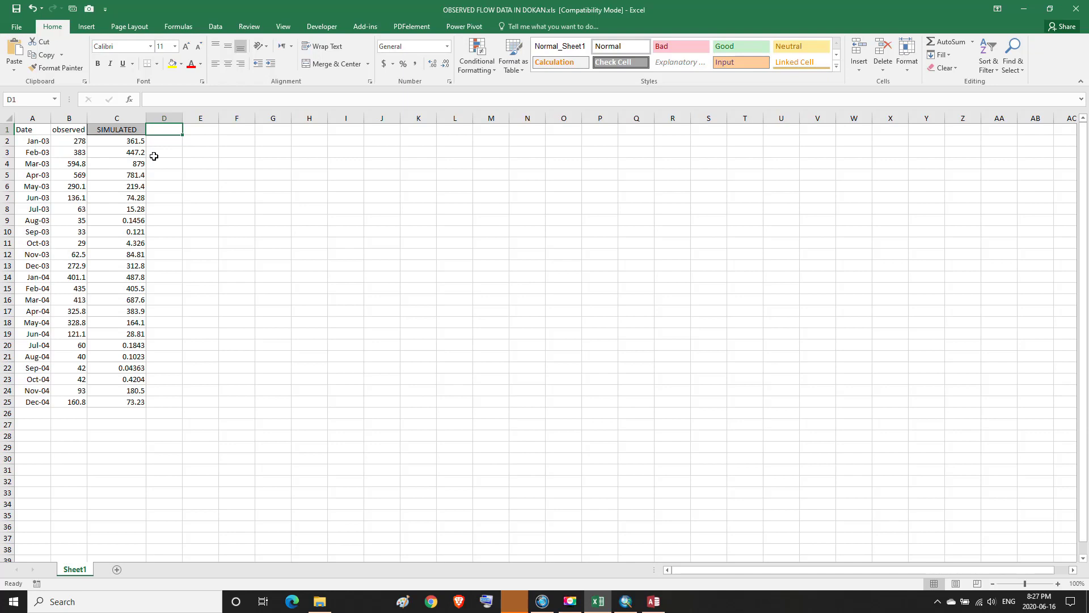
click(114, 115)
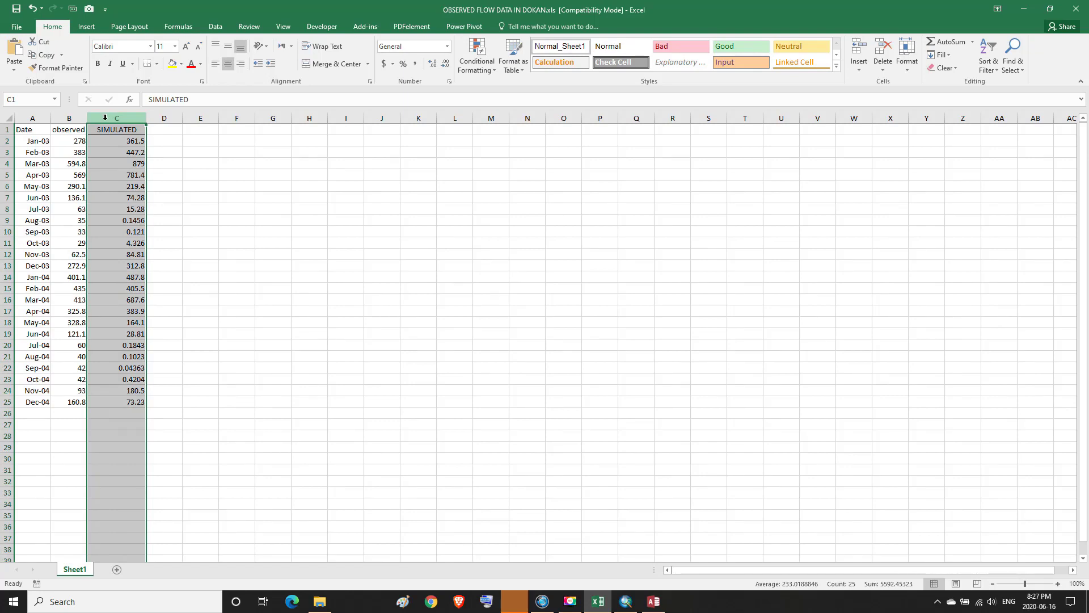
click(65, 116)
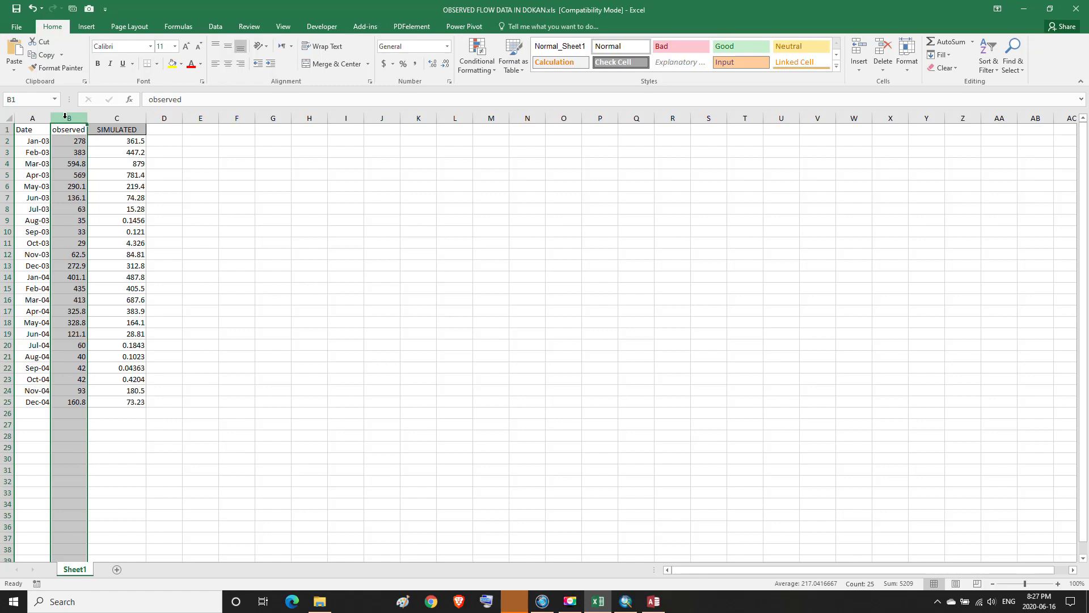
Step: Minimize the open Excel, Access and File Explorer windows, open SCHv1.0.xlsm from the desktop and bring that workbook to the front
click(1013, 12)
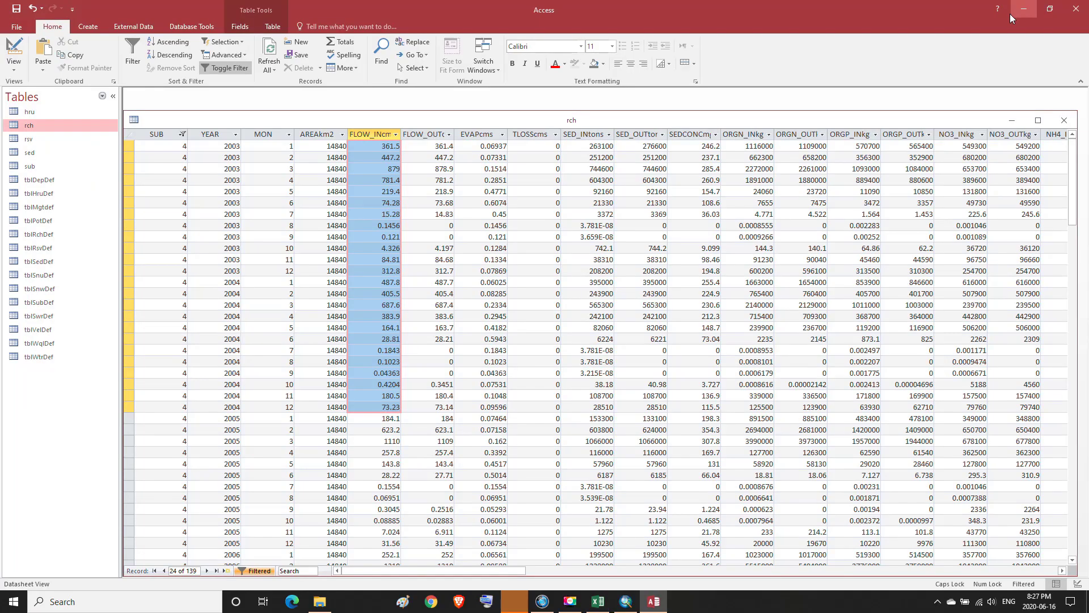
click(1018, 11)
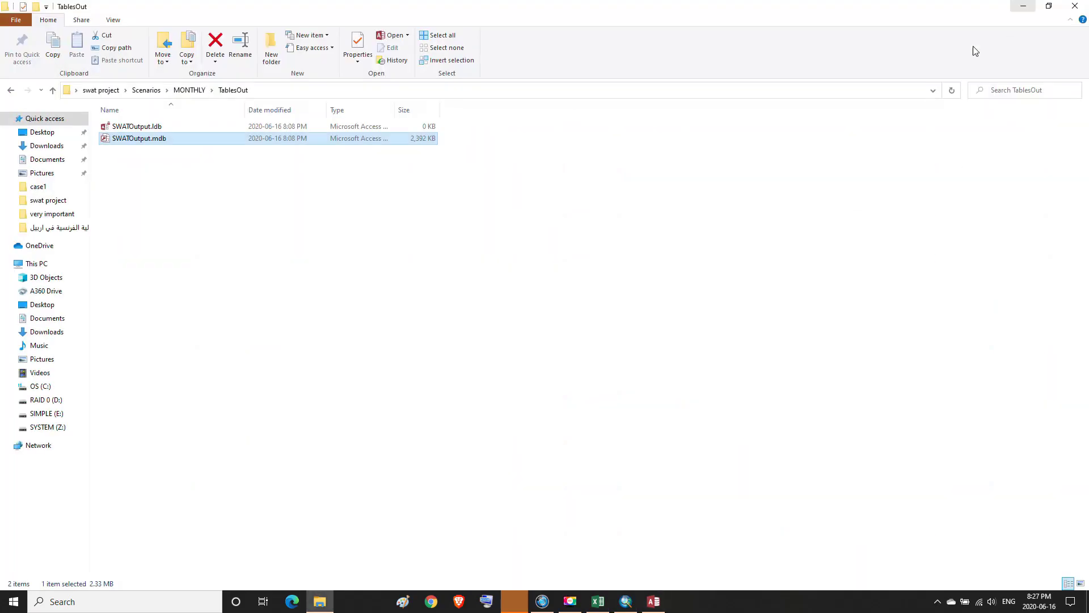
click(1021, 6)
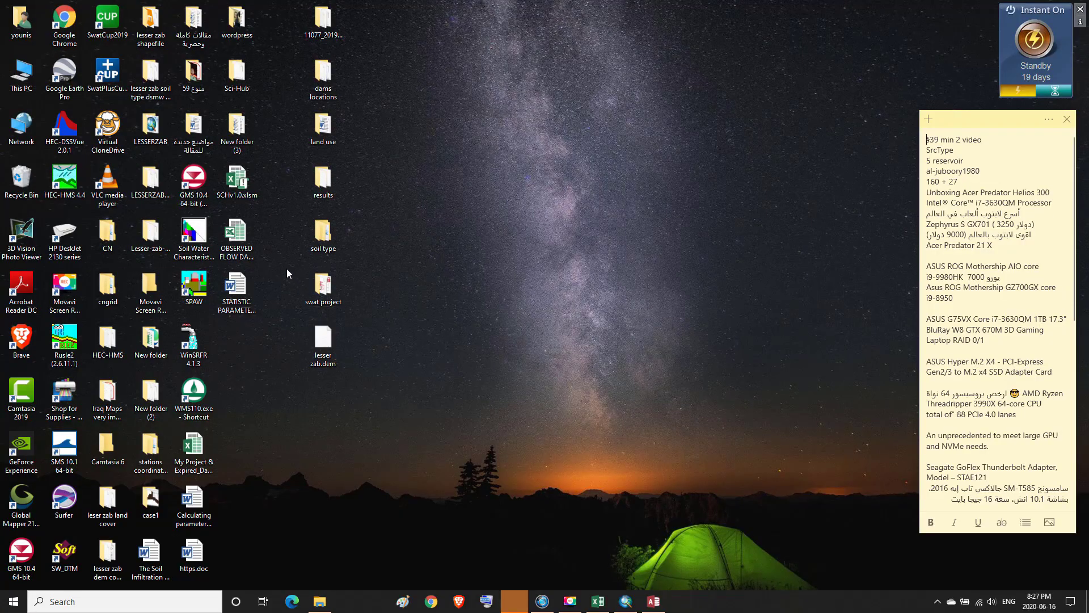
click(245, 178)
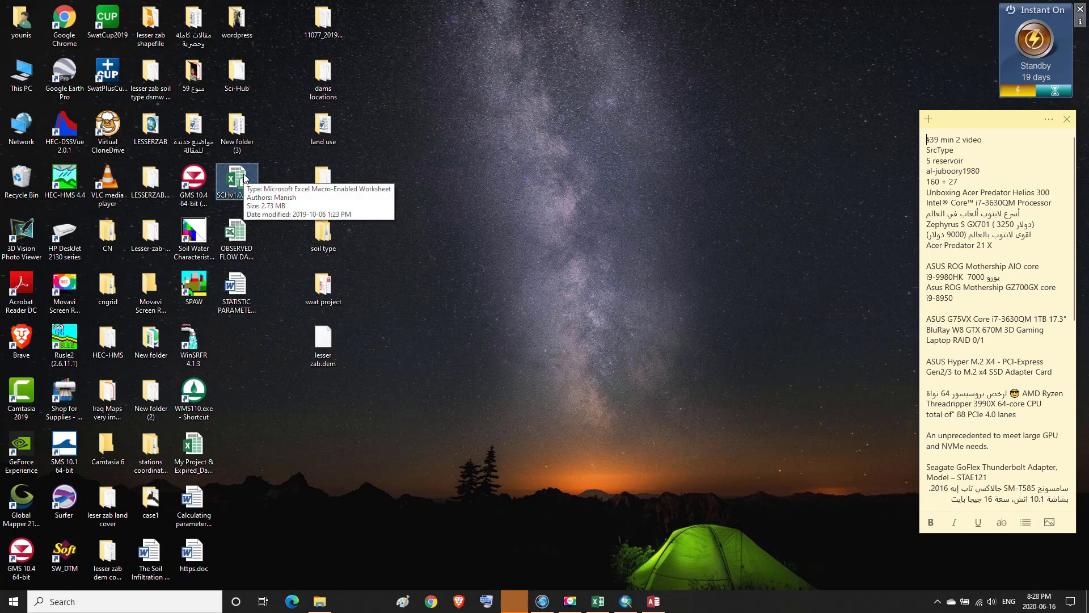
double_click(245, 178)
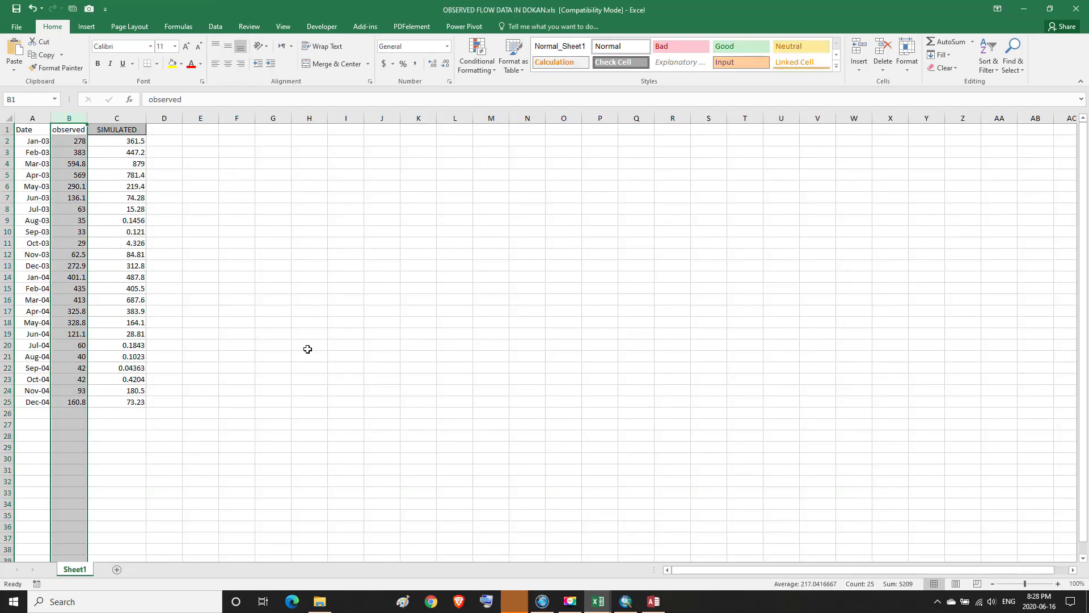
mouse_move(601, 605)
click(640, 572)
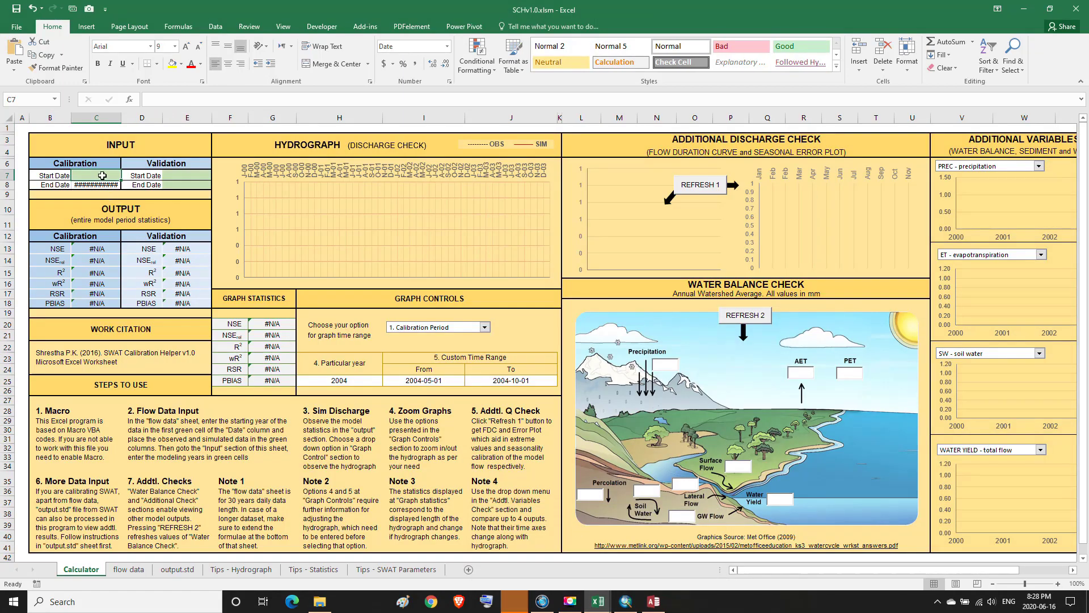
Step: Set both the calibration and validation start dates on the Calculator sheet to 2003-01-01
key(Down)
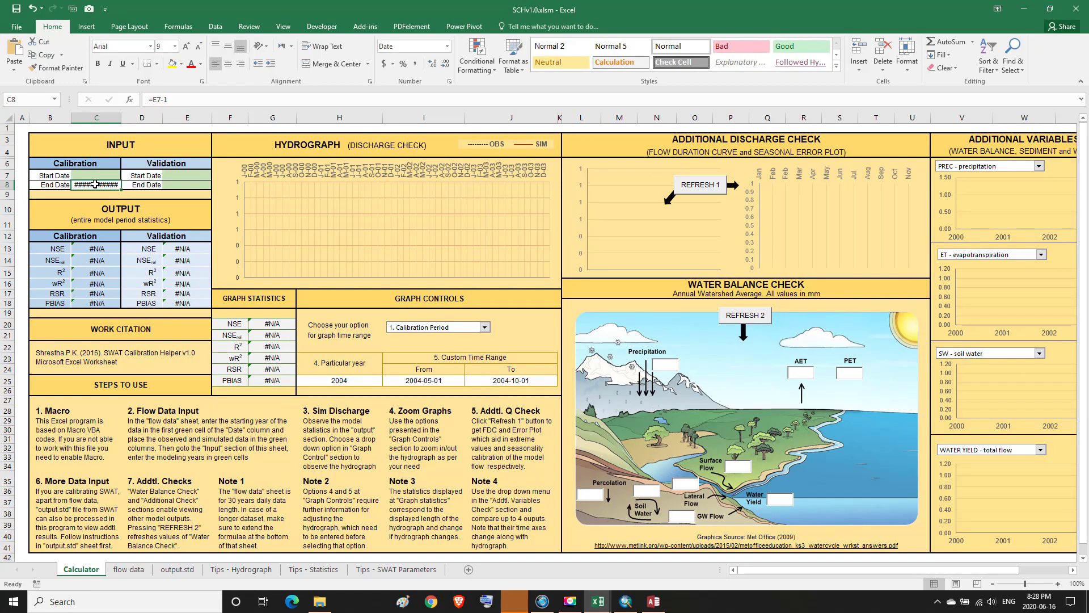
click(99, 175)
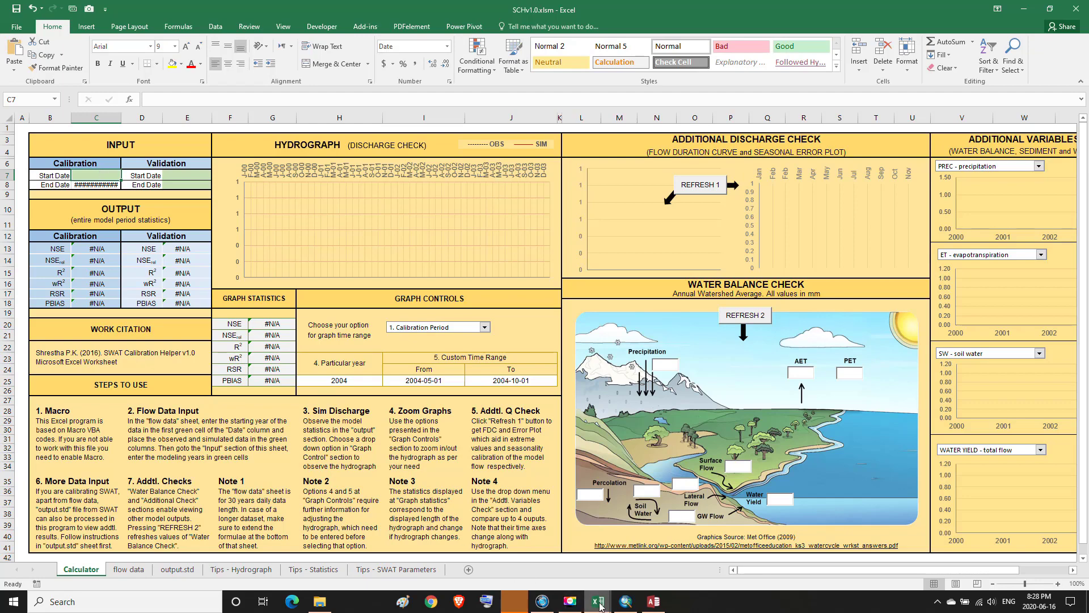
mouse_move(600, 606)
text(2003-0)
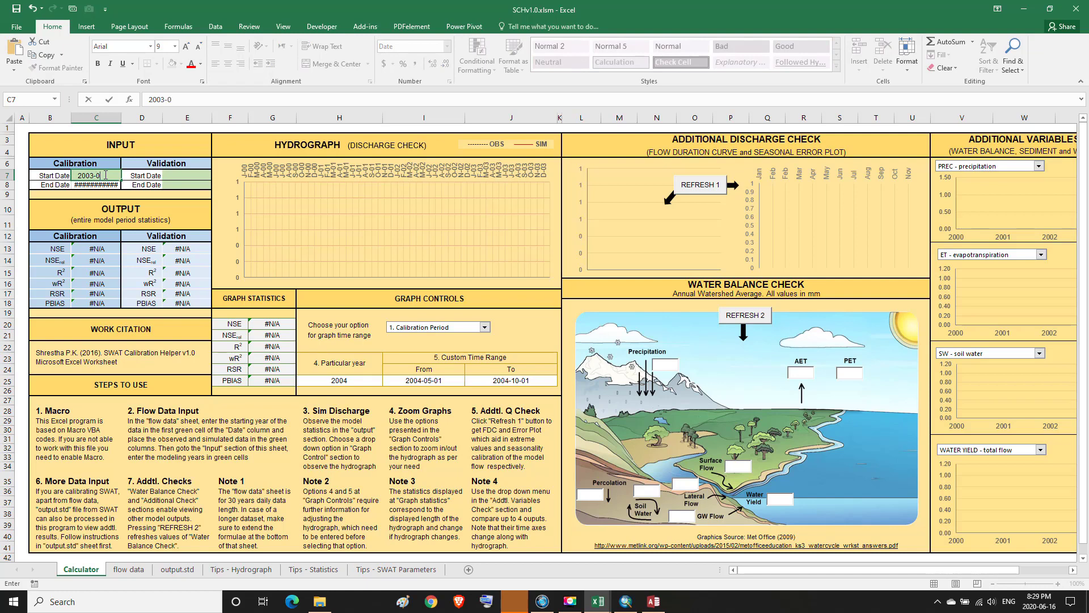
text(1-01)
click(178, 176)
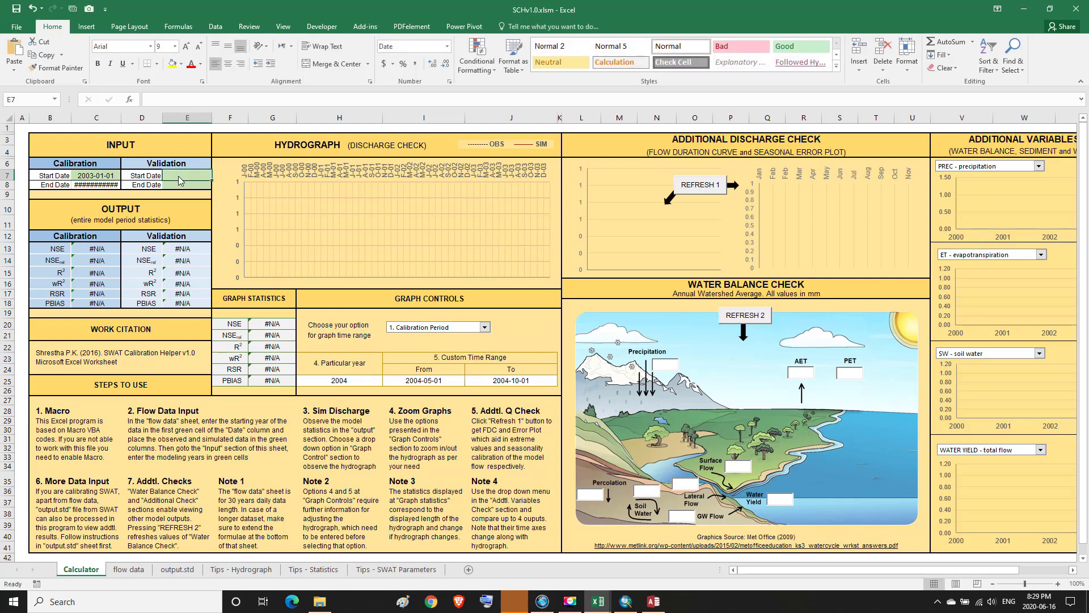
text(2003)
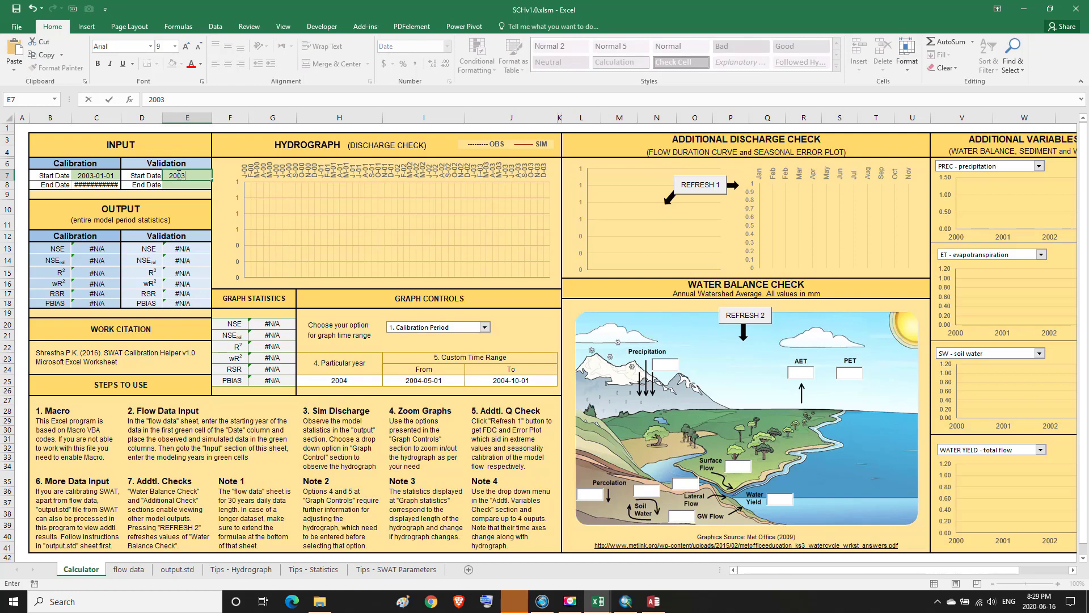
text(-01-01)
Step: Set both the calibration and validation end dates on the Calculator sheet to 2003-01-24
click(99, 185)
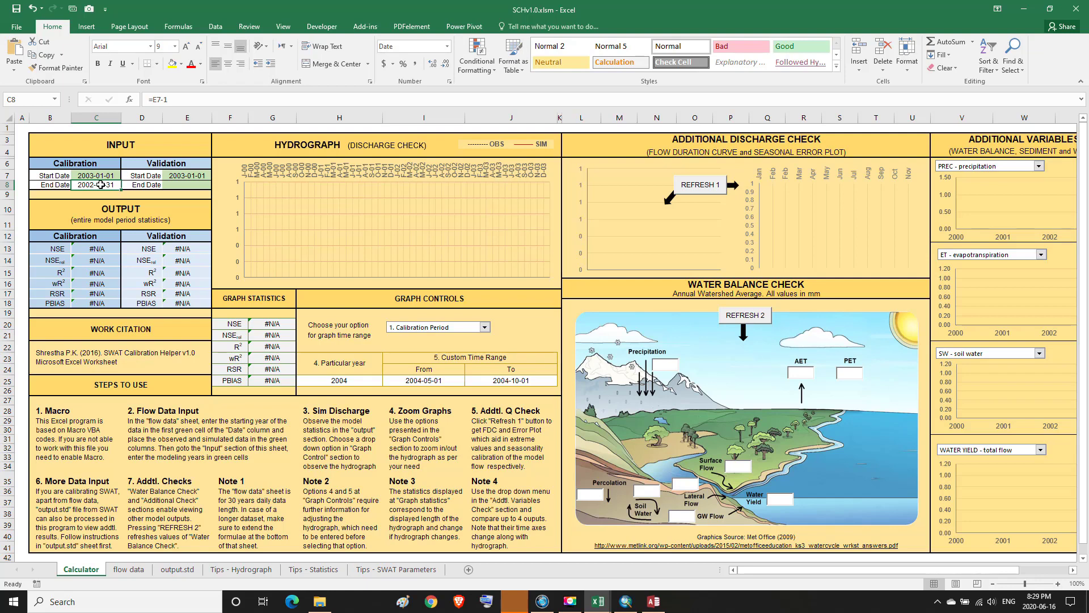
text(200)
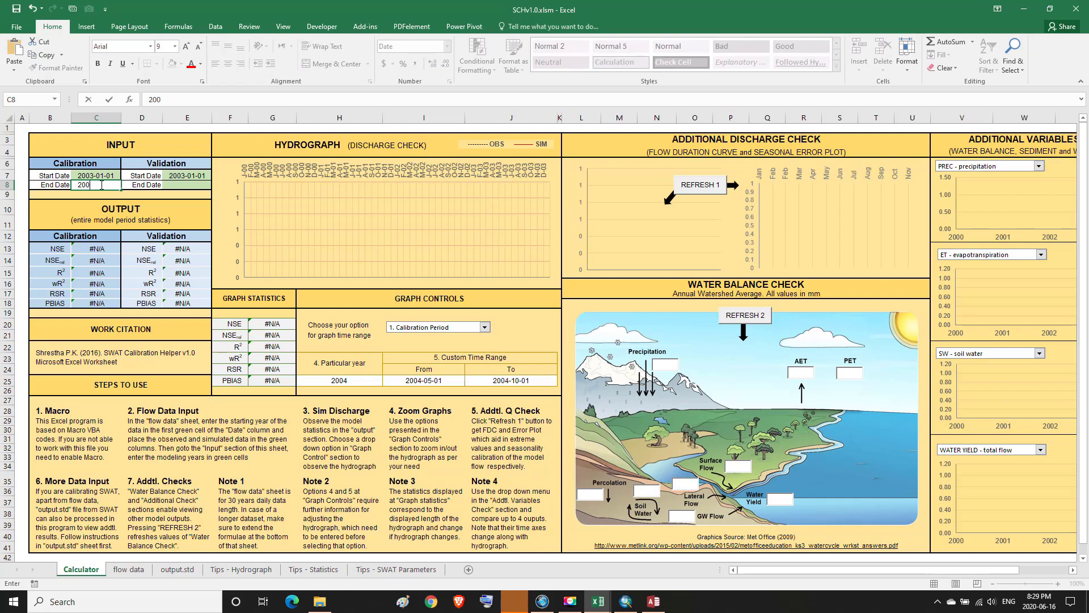
text(3-01-24)
click(189, 185)
text(2003)
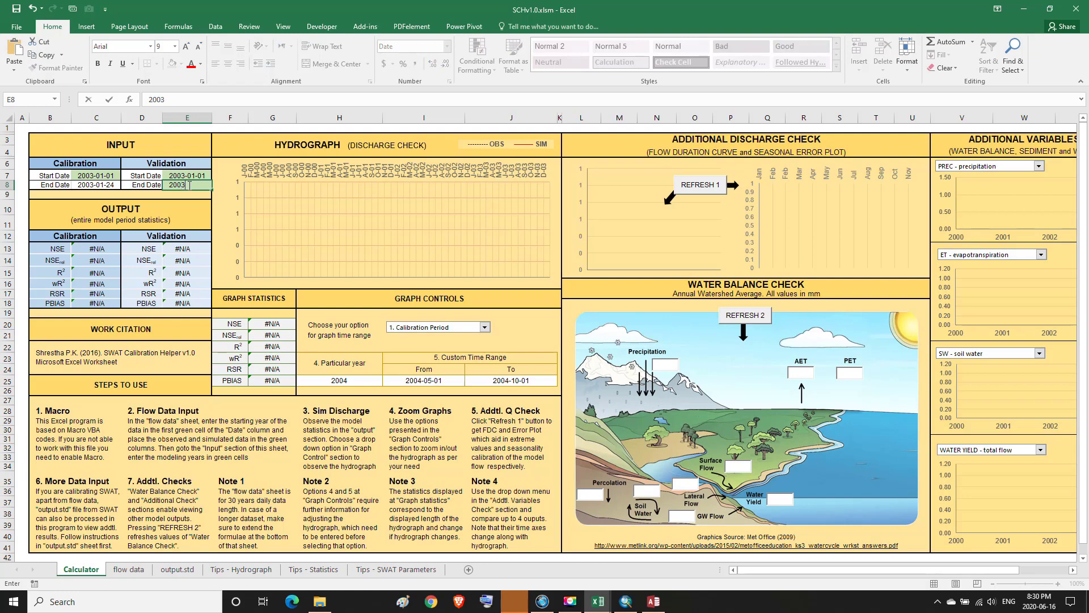
text(-01)
text(-24)
click(105, 176)
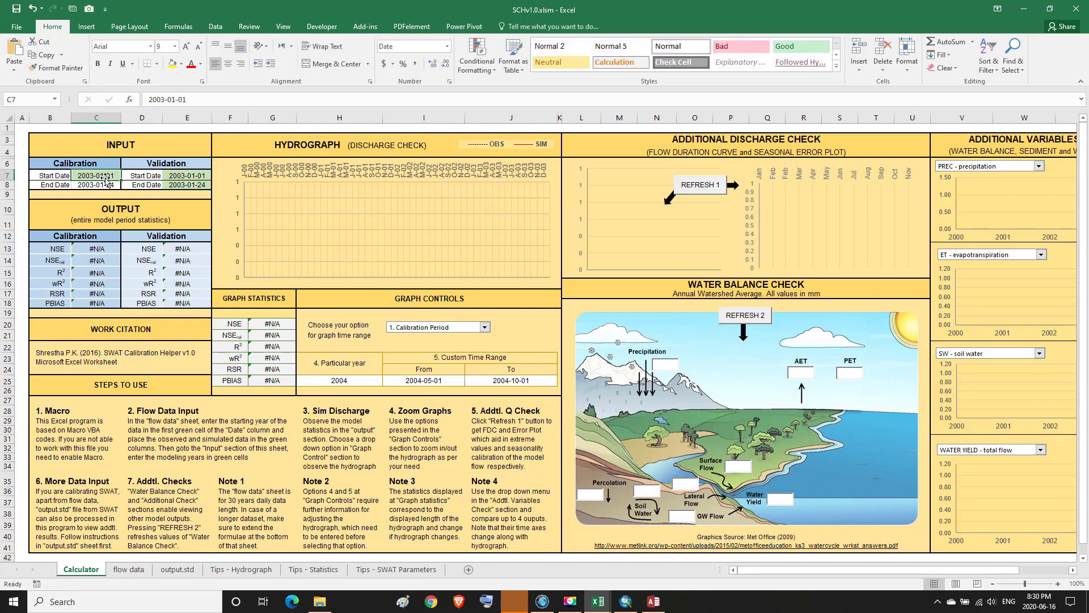
Step: Enter 2003-01-01 as the first date in cell B8 of the flow data sheet
click(136, 570)
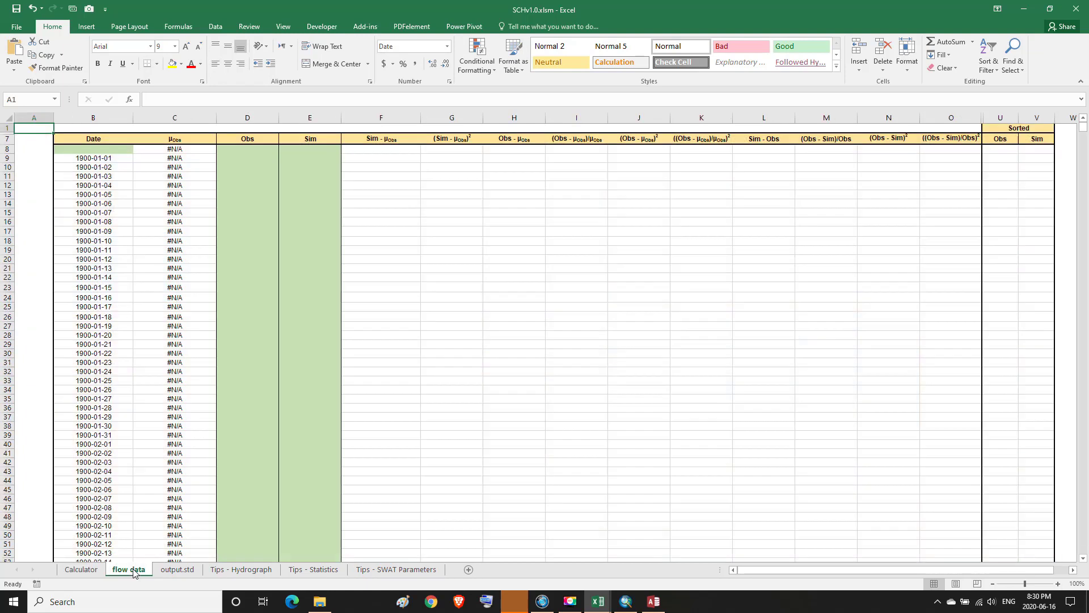
click(105, 149)
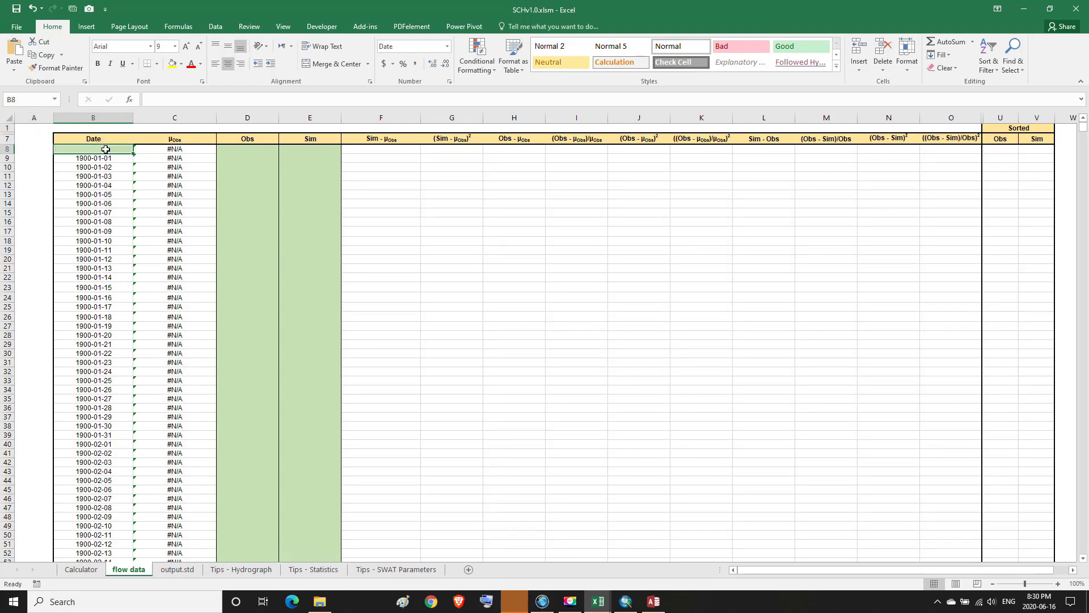
text(2003)
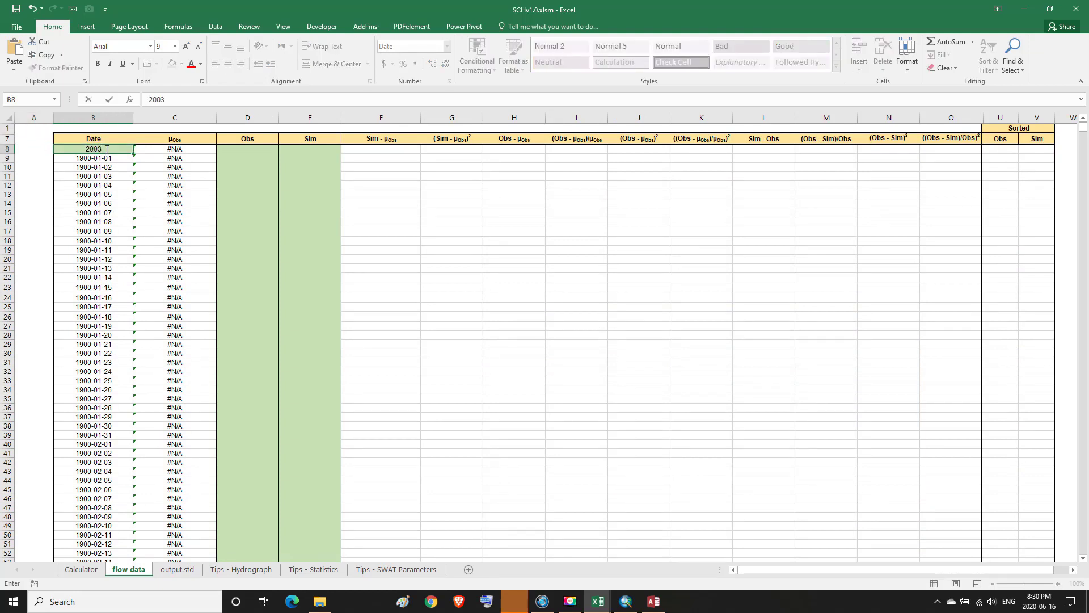
text(-01-01)
key(Return)
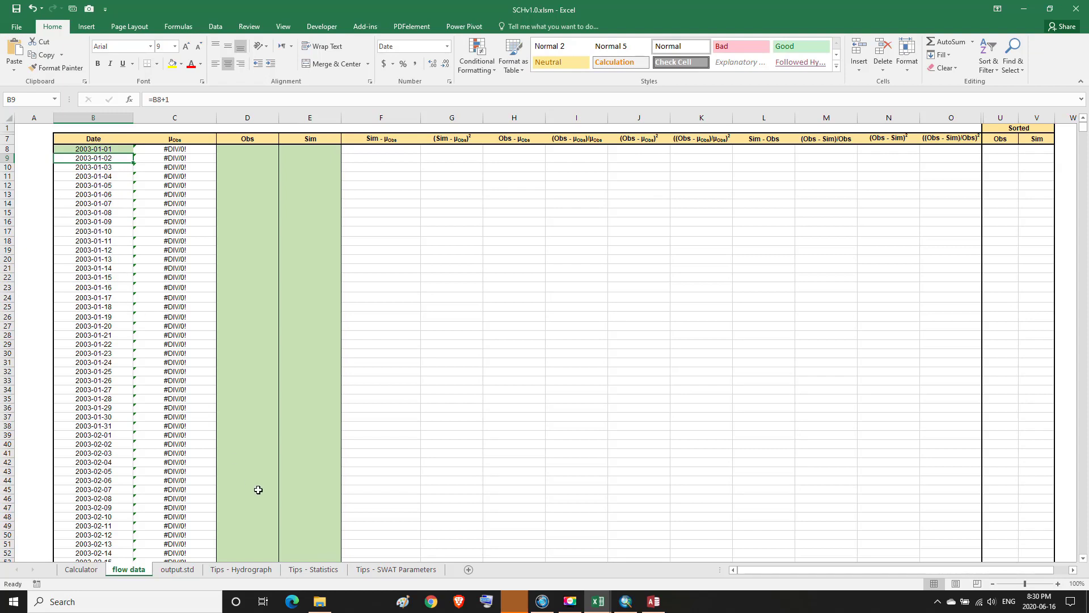
Step: Switch to the observed Dokan flow workbook and copy the observed values in B2:B25
mouse_move(598, 601)
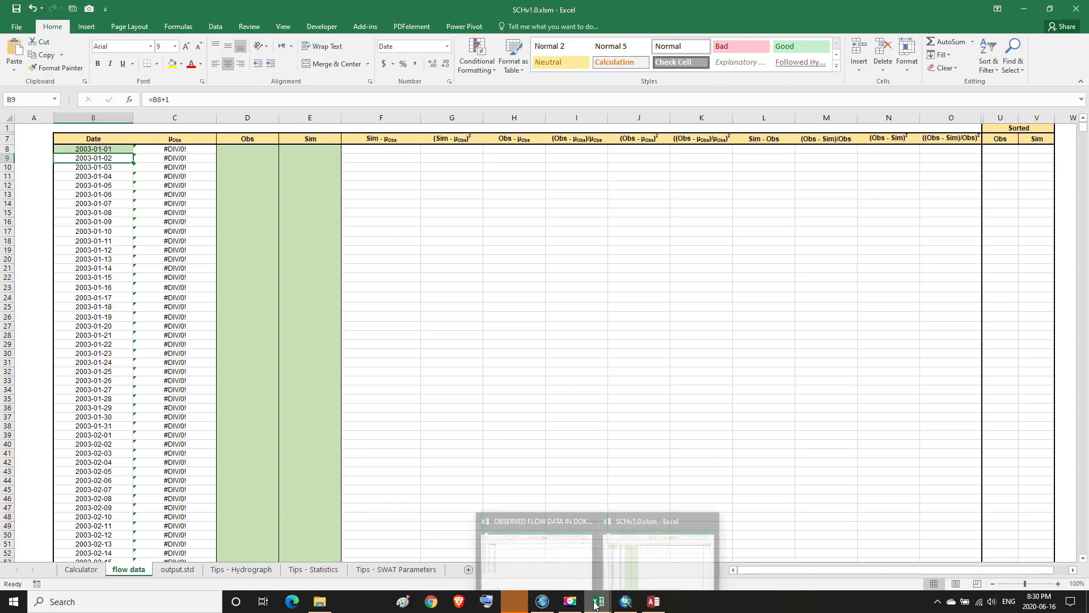
click(571, 579)
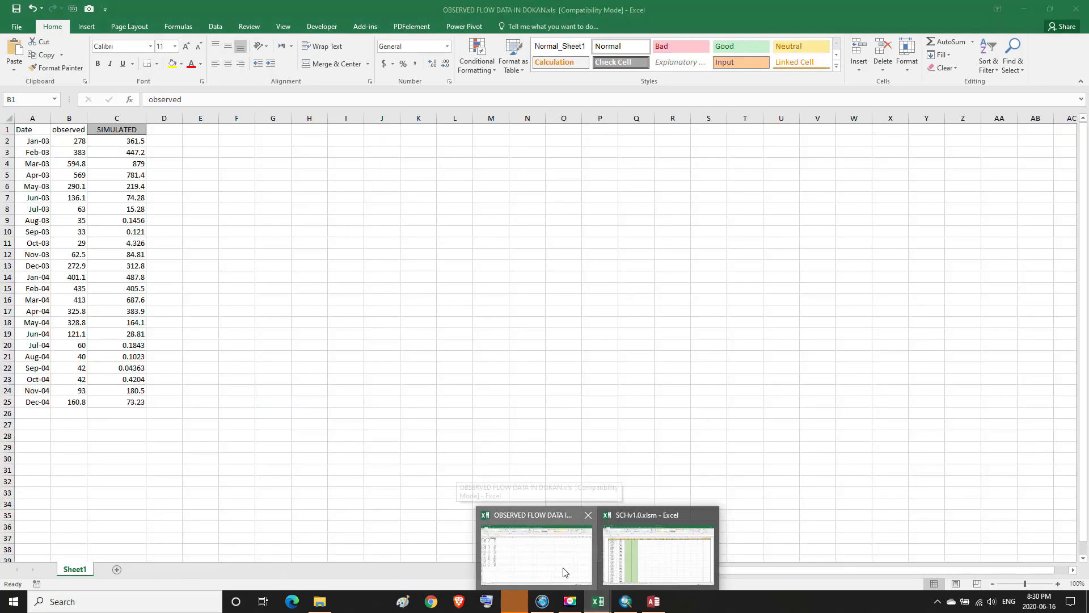
click(93, 138)
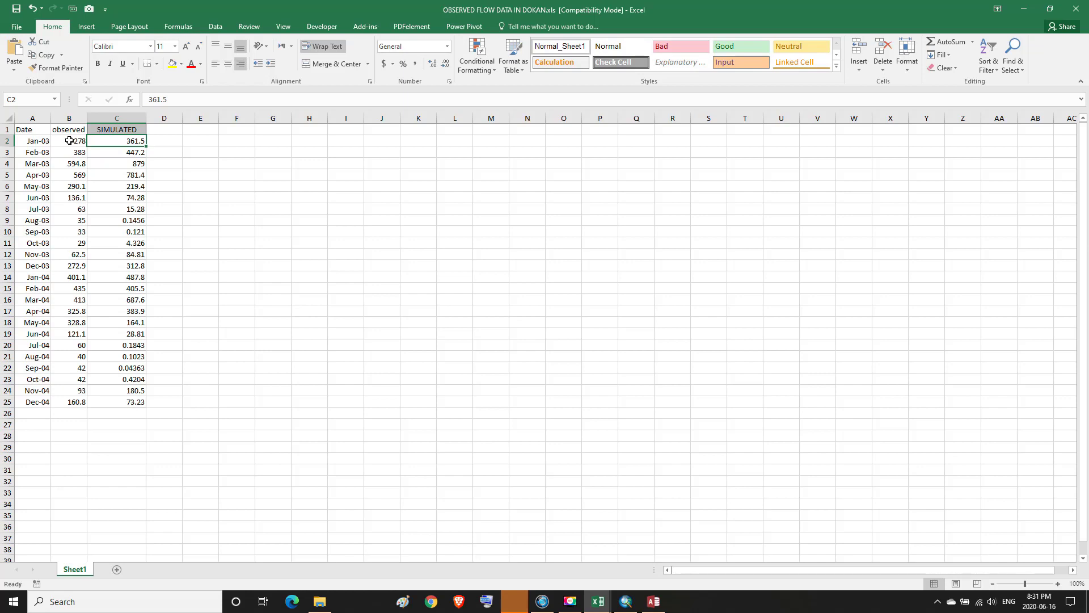
drag(69, 140, 79, 404)
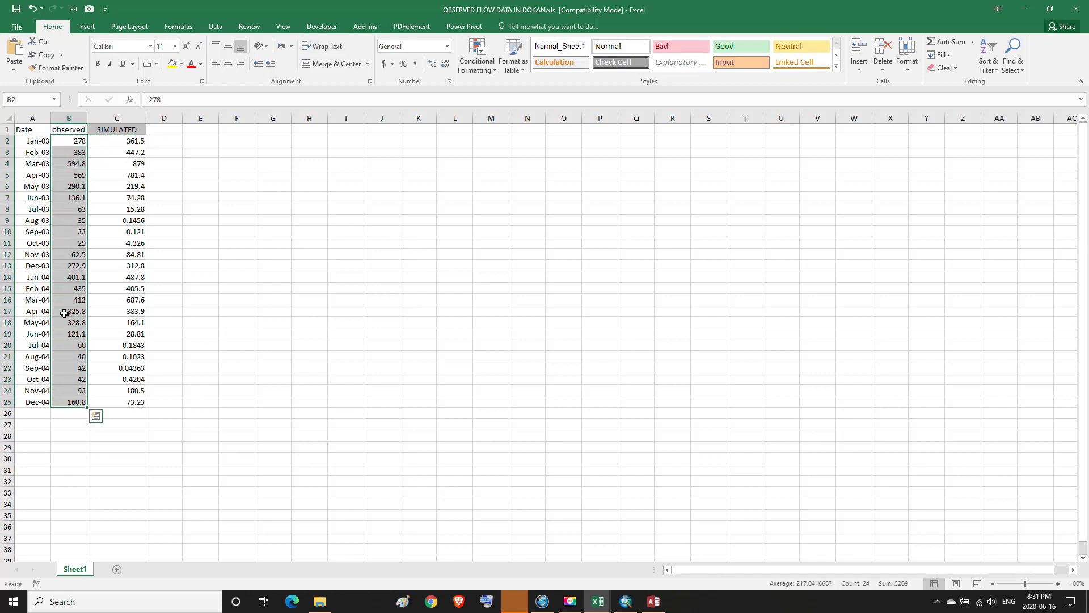
right_click(63, 141)
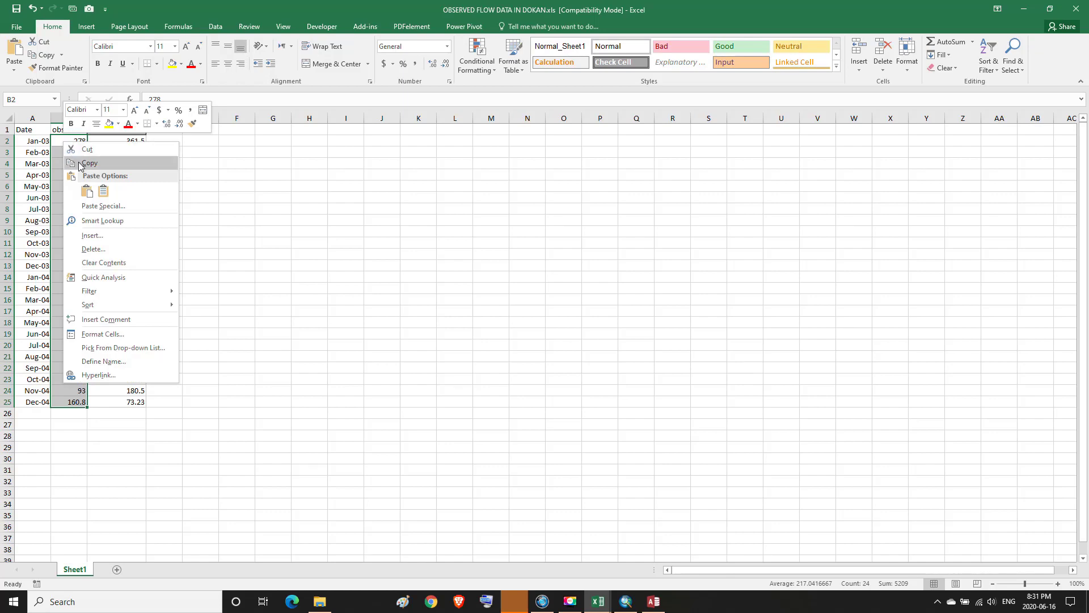
click(80, 164)
Step: Return to SCHv1.0.xlsm and paste the observed values into the Obs column of the flow data sheet starting at D8
mouse_move(598, 601)
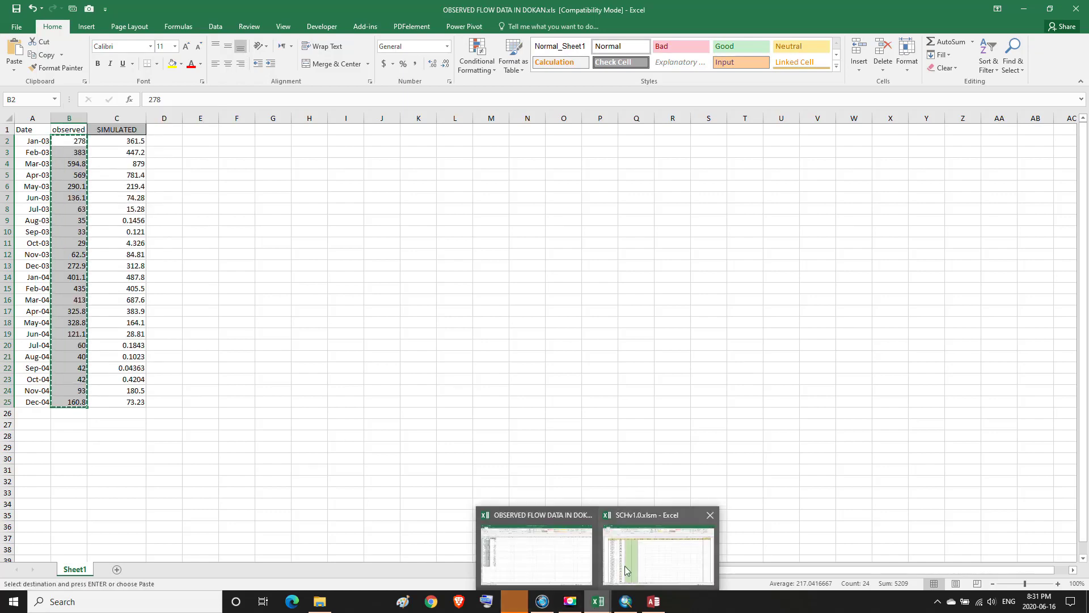
click(658, 544)
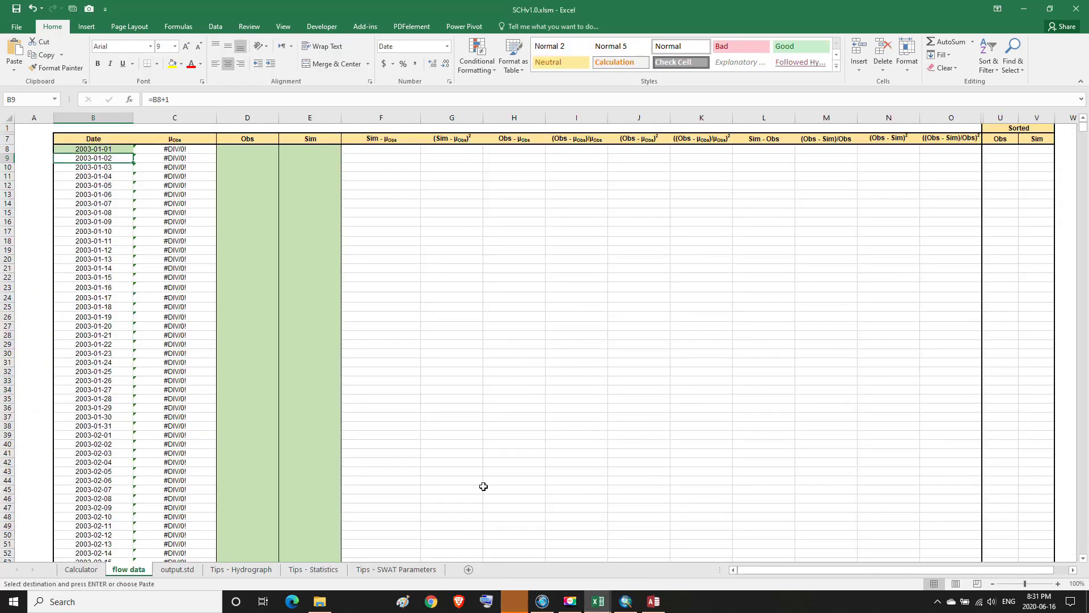
click(242, 151)
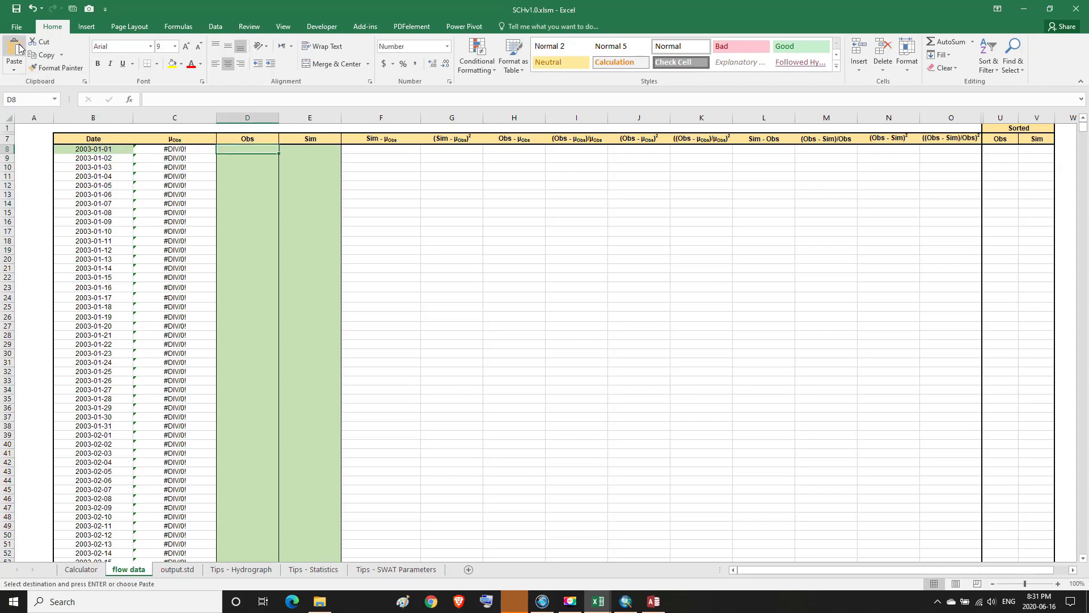
click(18, 48)
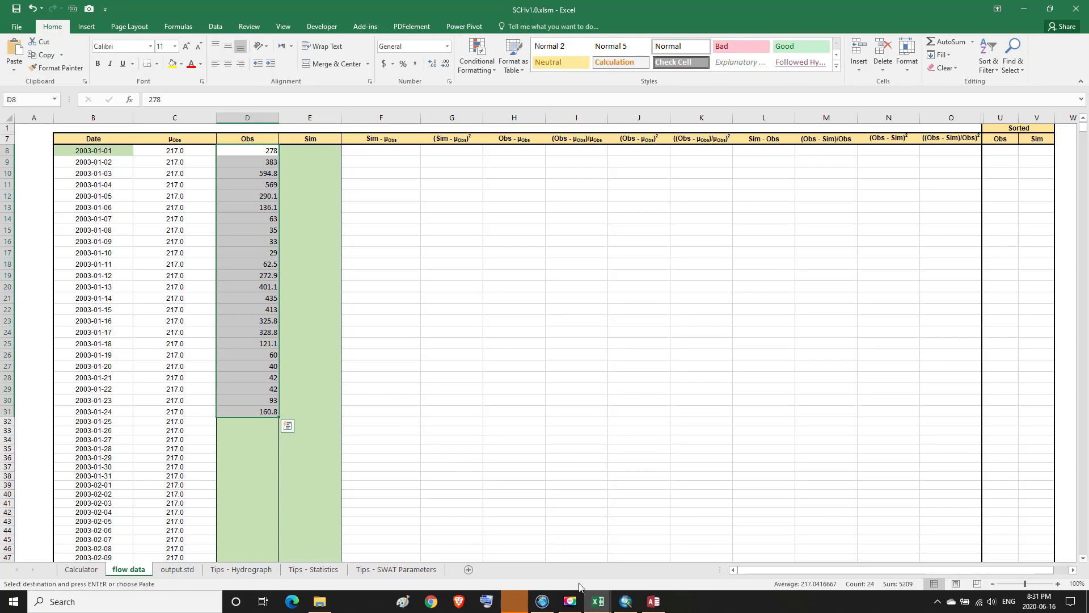
Step: Go back to the observed Dokan flow workbook and copy the SIMULATED values in C2:C25
mouse_move(598, 601)
click(555, 559)
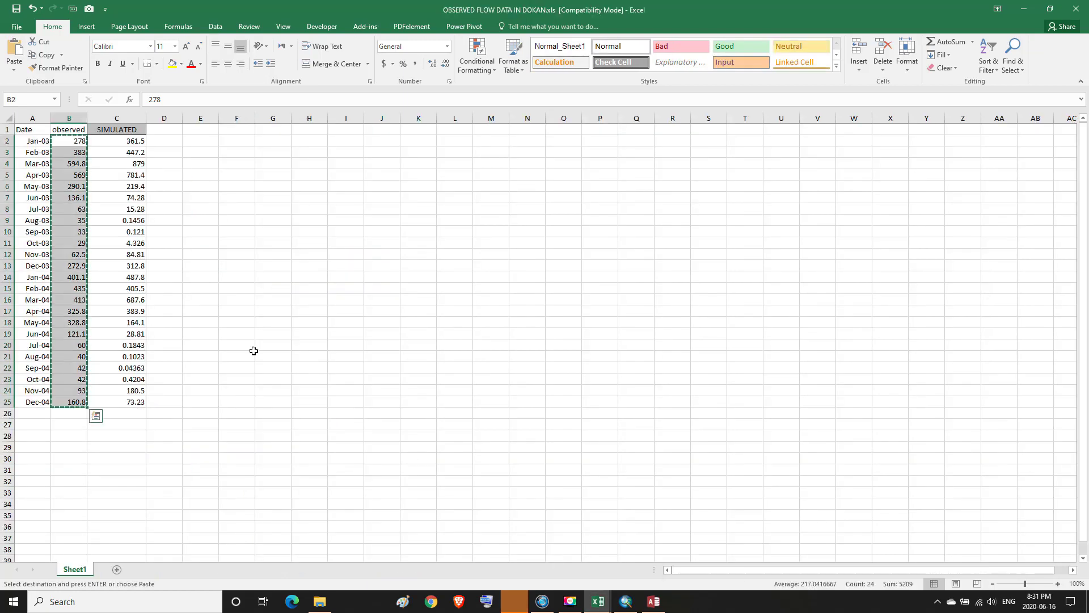
click(137, 140)
drag(136, 140, 114, 395)
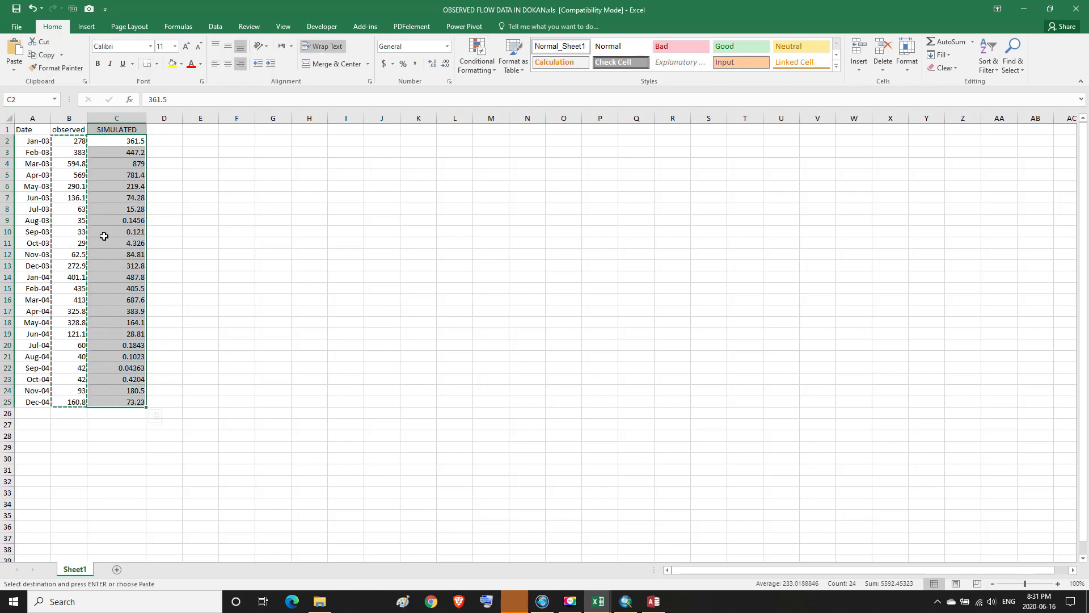
click(47, 55)
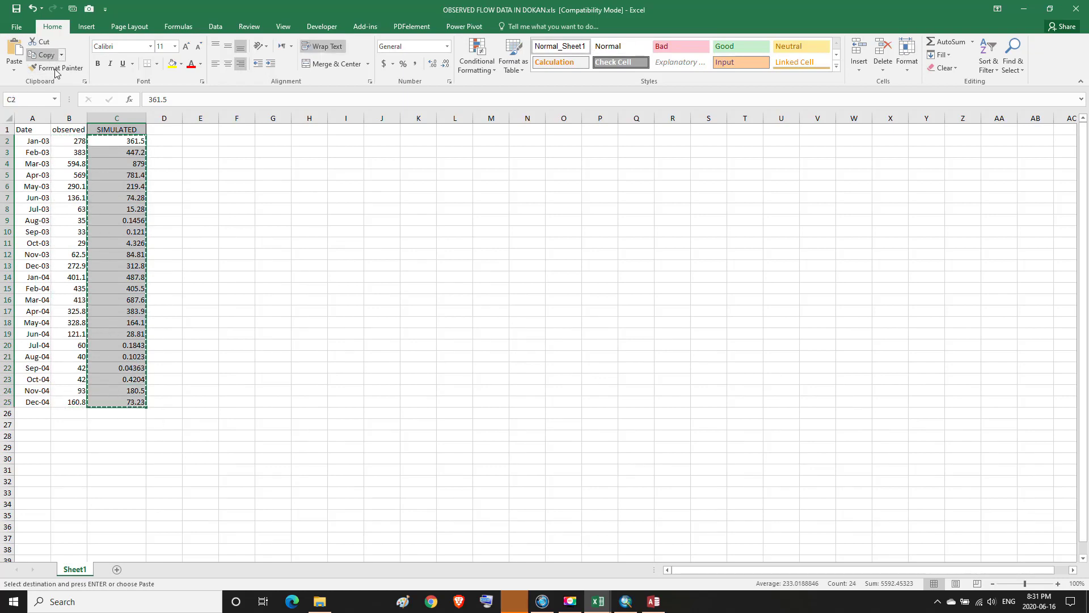
Step: Return to SCHv1.0.xlsm and paste the simulated values into the Sim column of the flow data sheet starting at E8
mouse_move(614, 603)
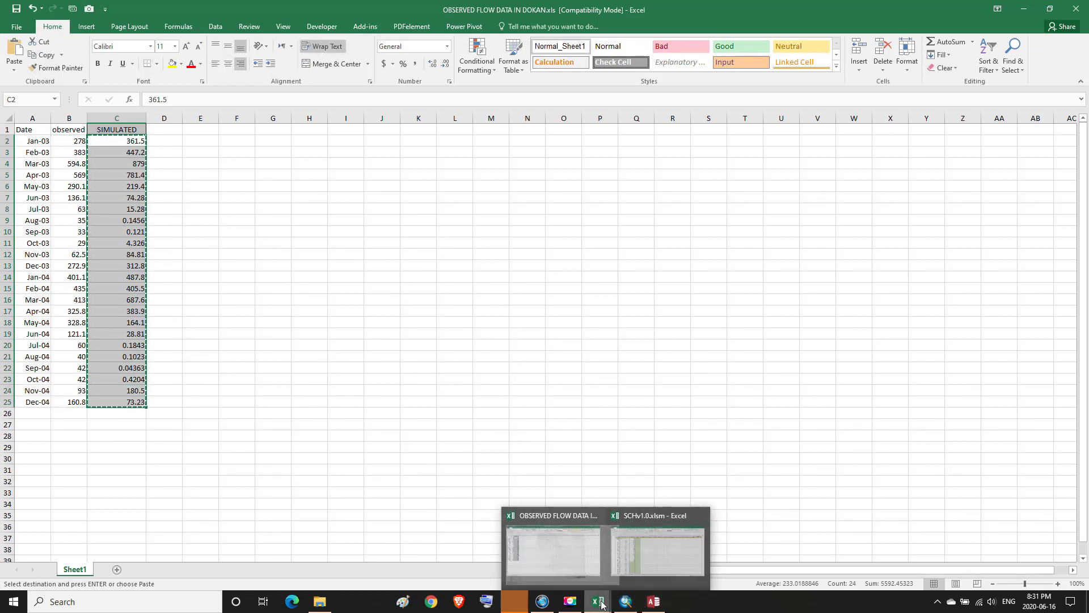
click(651, 547)
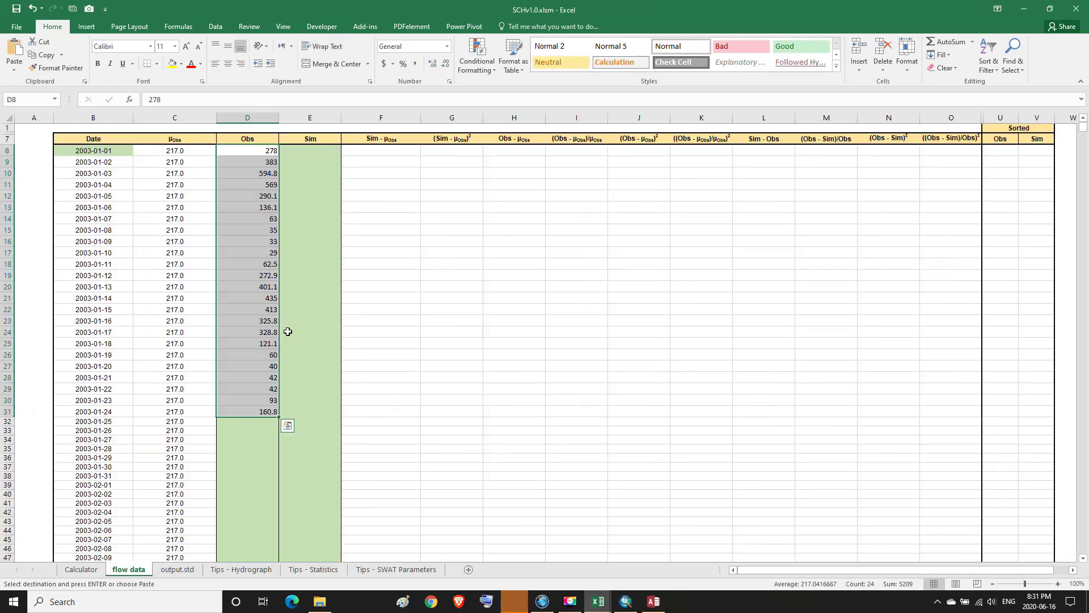
click(305, 148)
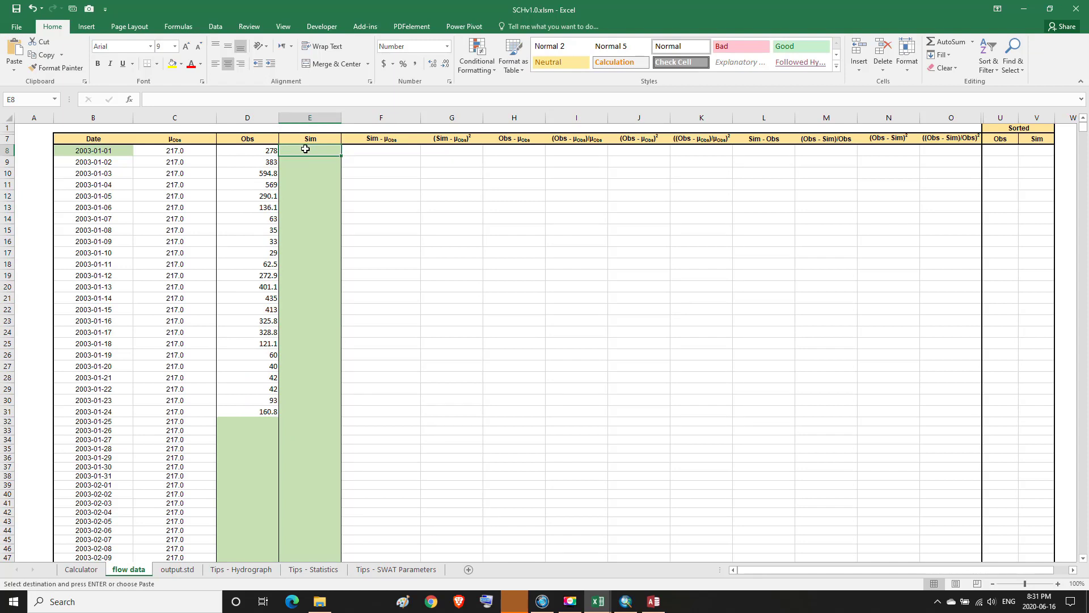
click(15, 51)
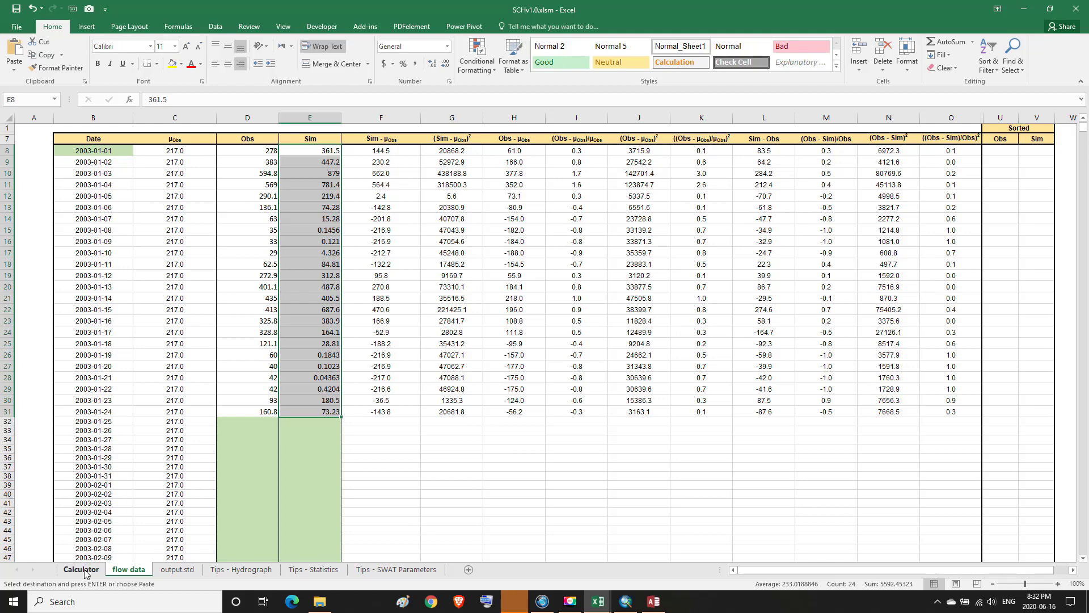
Step: On the Calculator sheet, set the particular year to 2003 and the custom time range from 2003-01-01 to 2003-01-24
click(83, 569)
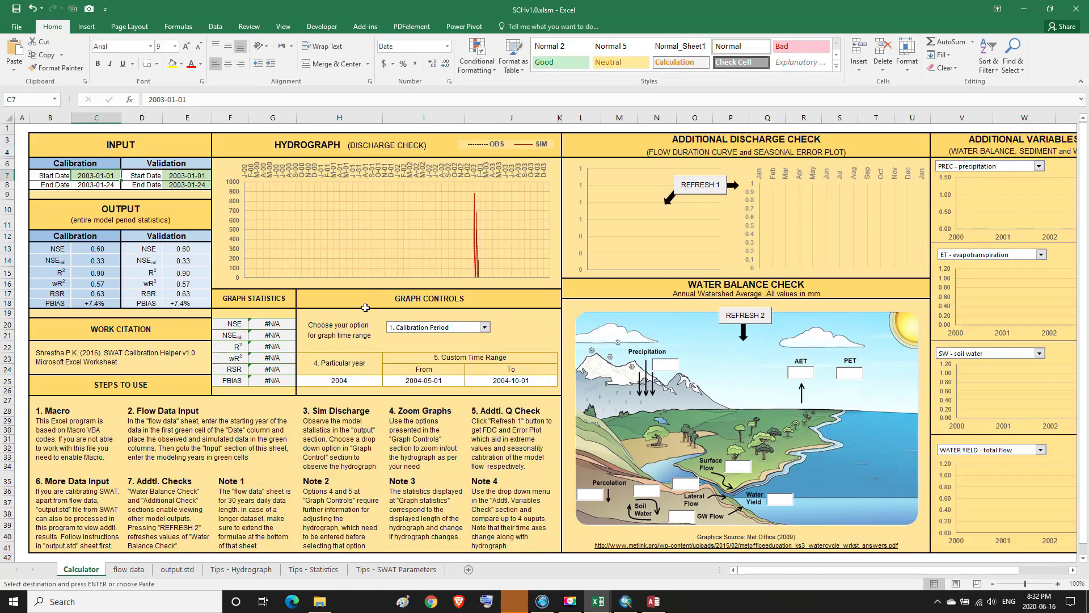
click(338, 382)
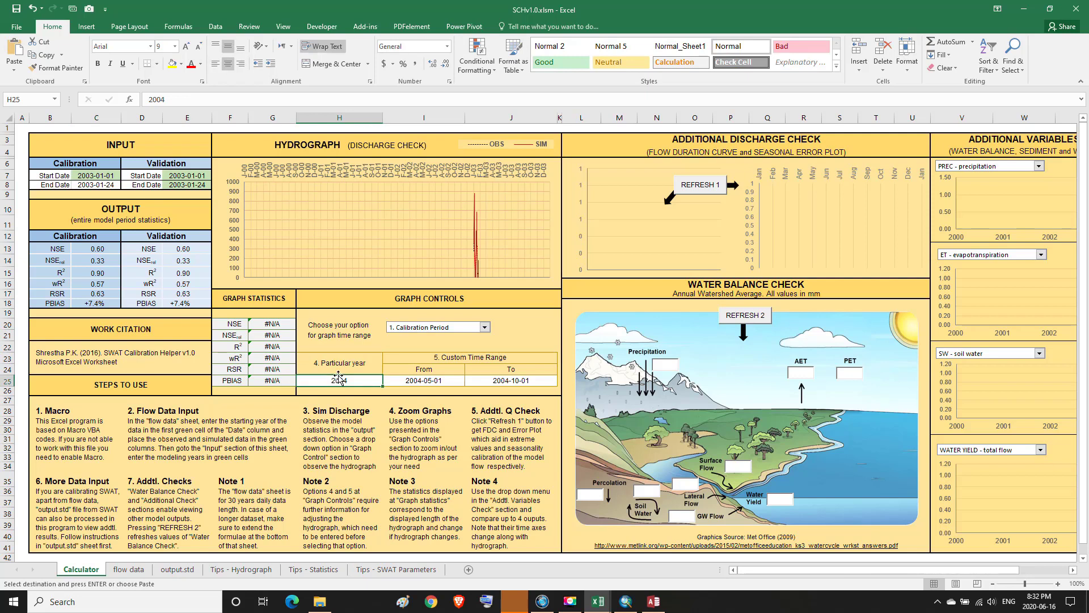
text(2003)
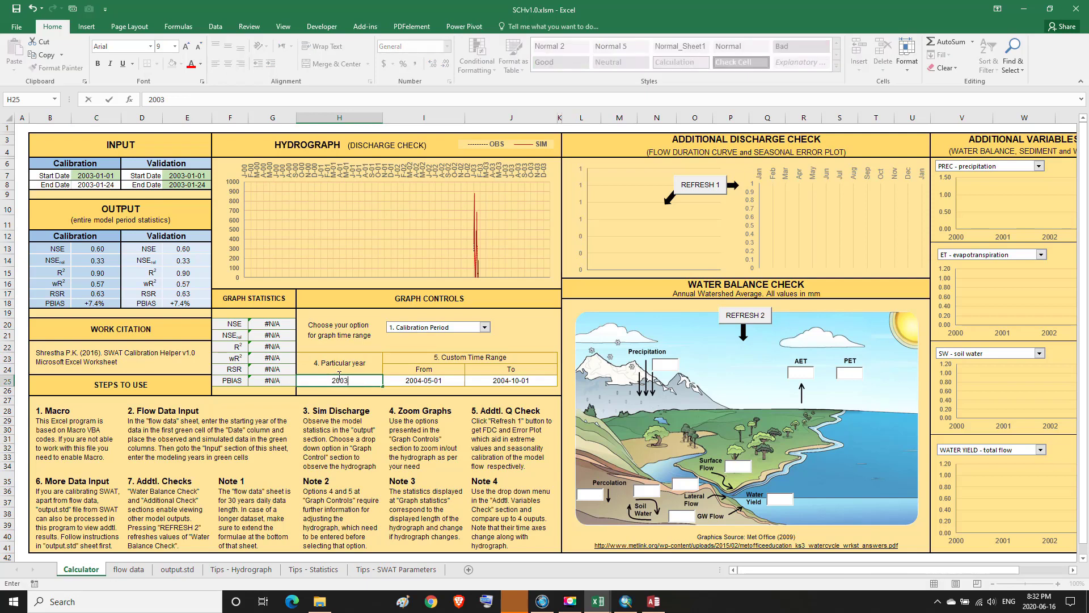
click(432, 379)
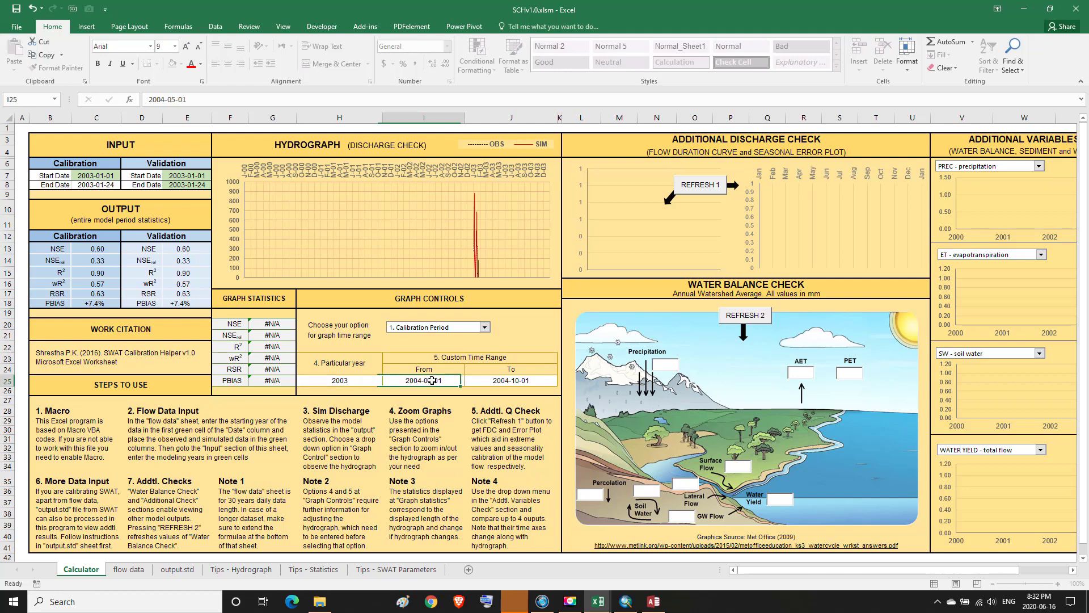
text(20)
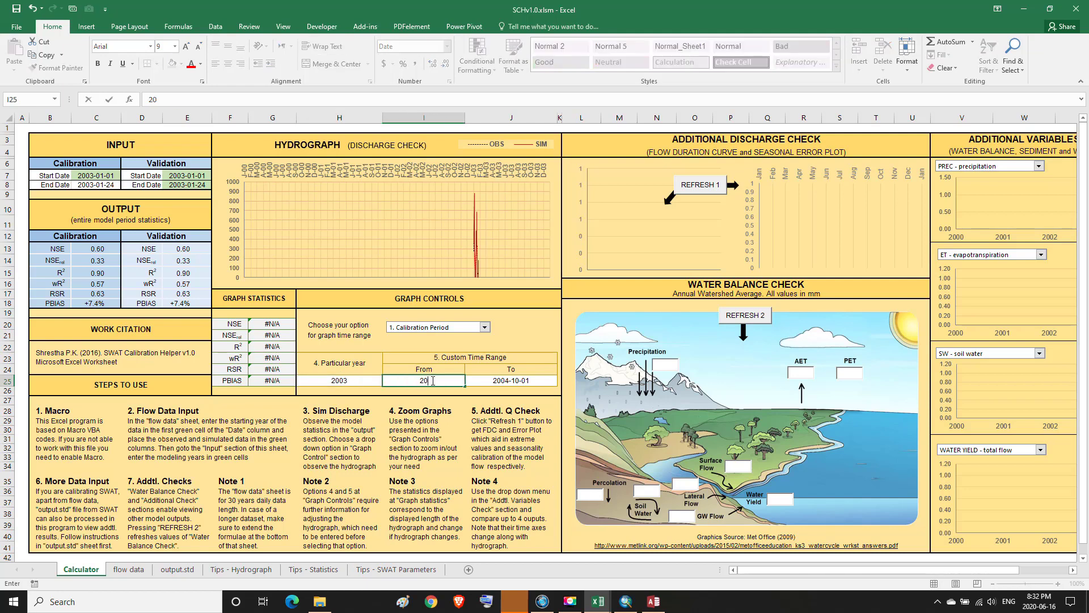
text(03-01-01)
click(514, 380)
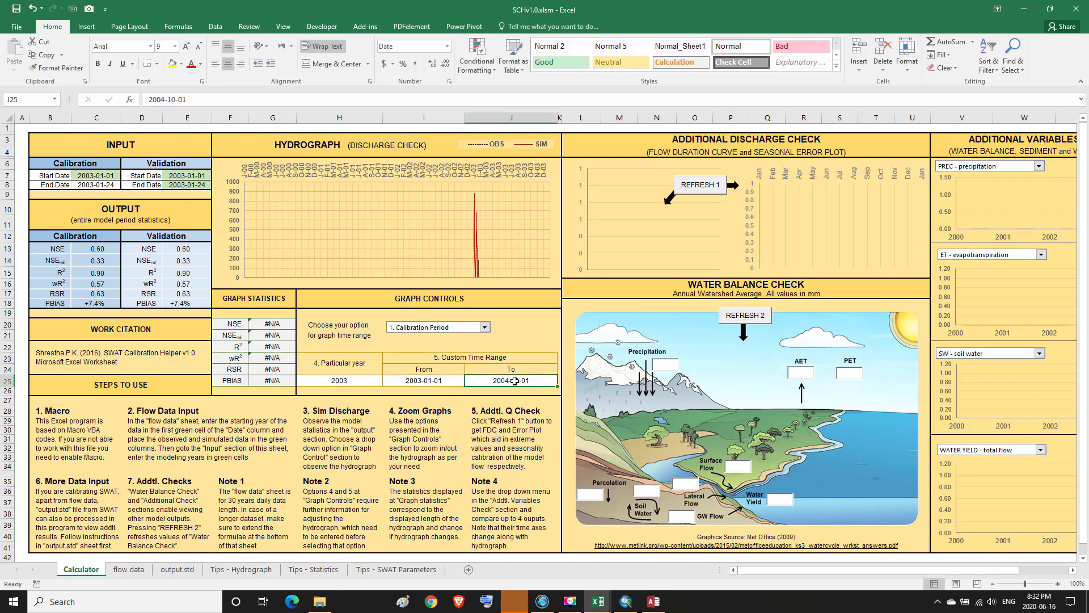
text(2003)
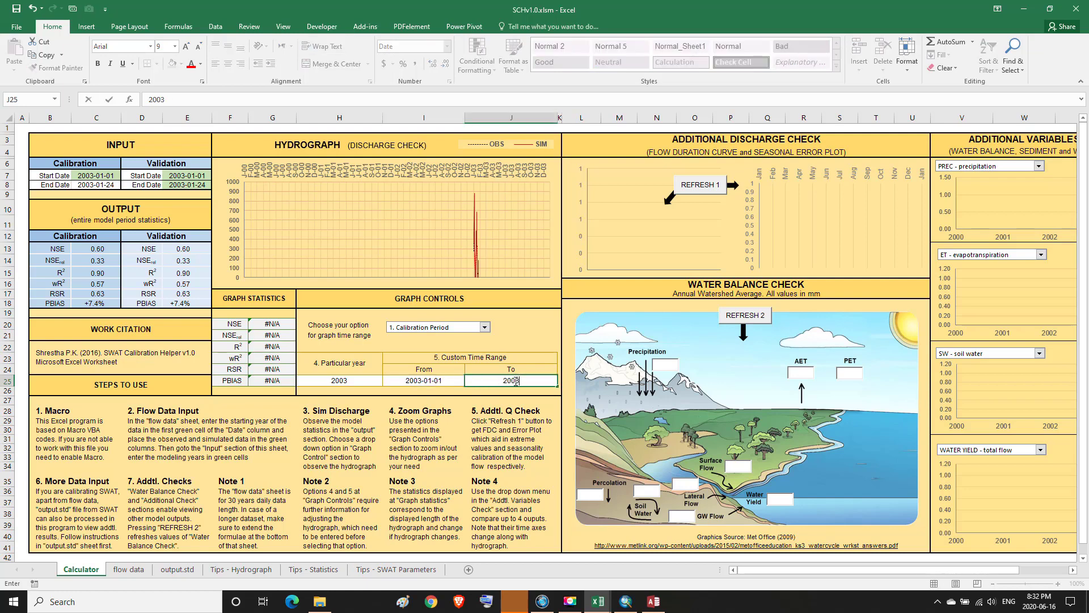
text(-01-24)
Step: Set the hydrograph's graph time range option to 3. Entire Model Period
click(445, 386)
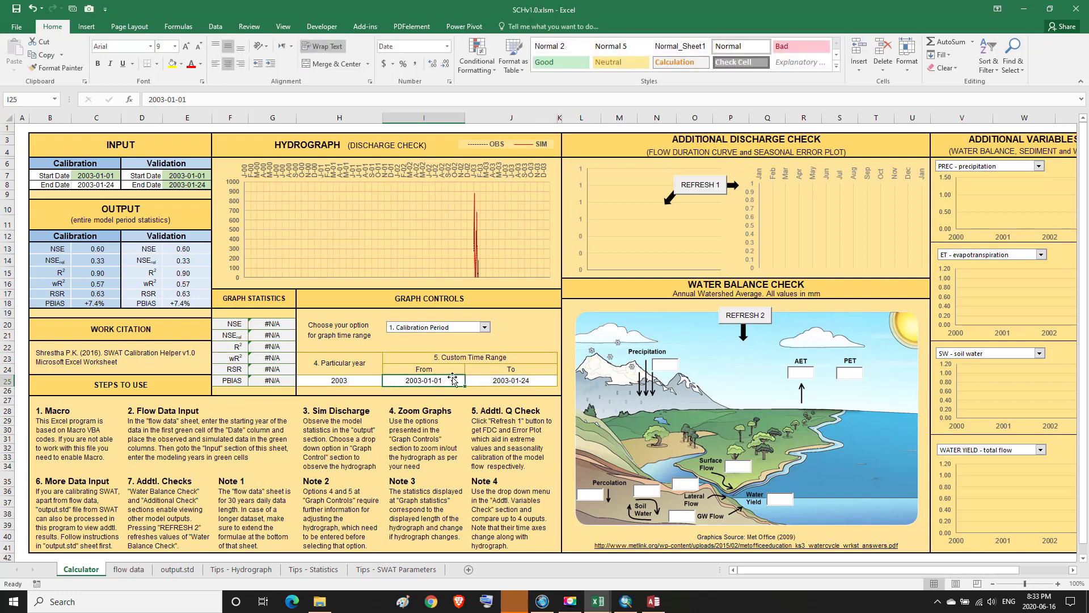
click(486, 328)
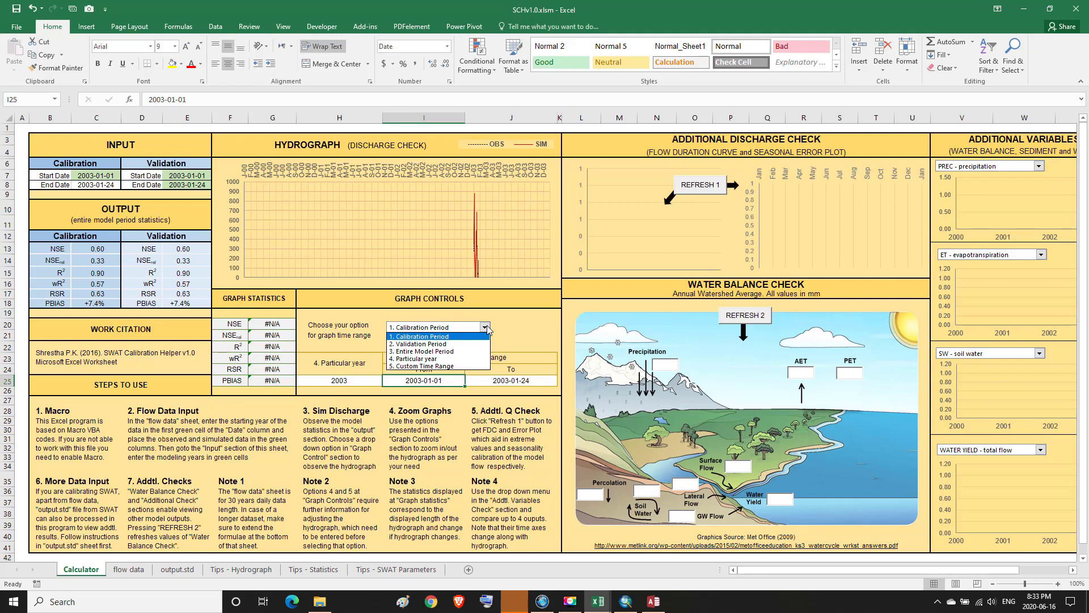
click(431, 352)
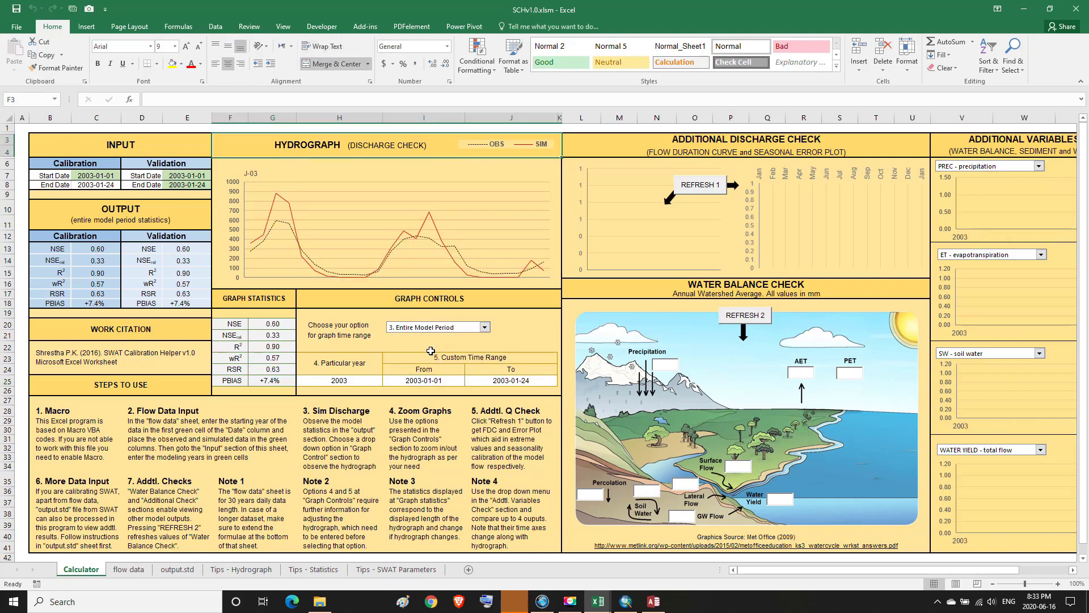
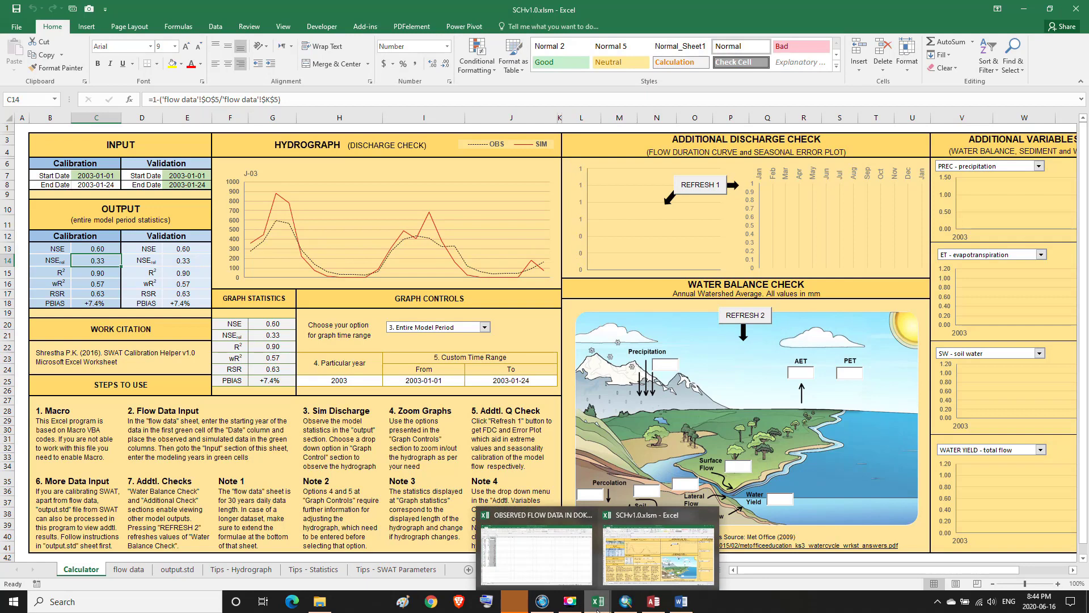
Step: Check the calculated statistics against the Satisfactory row's RSR and NSE ranges in STATISTIC PARAMETERS.doc
click(664, 547)
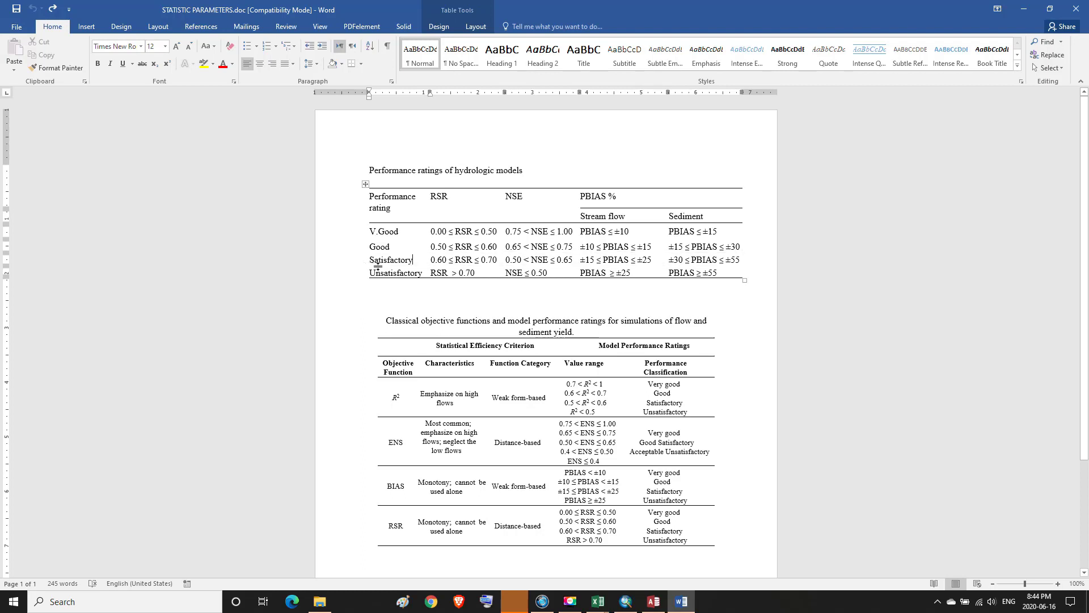
drag(371, 259, 542, 257)
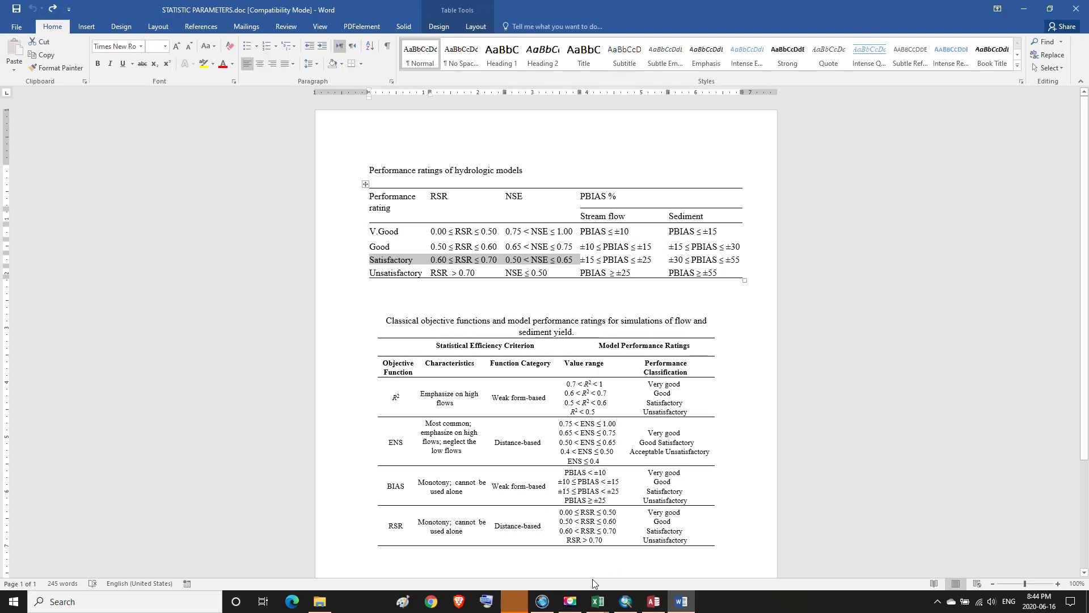
mouse_move(674, 603)
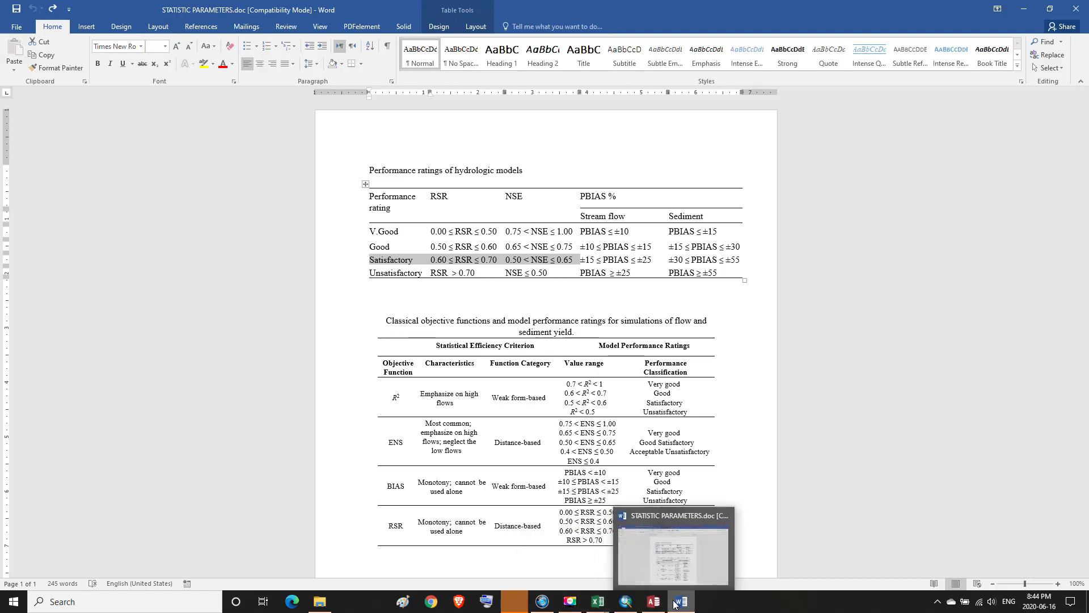
mouse_move(594, 603)
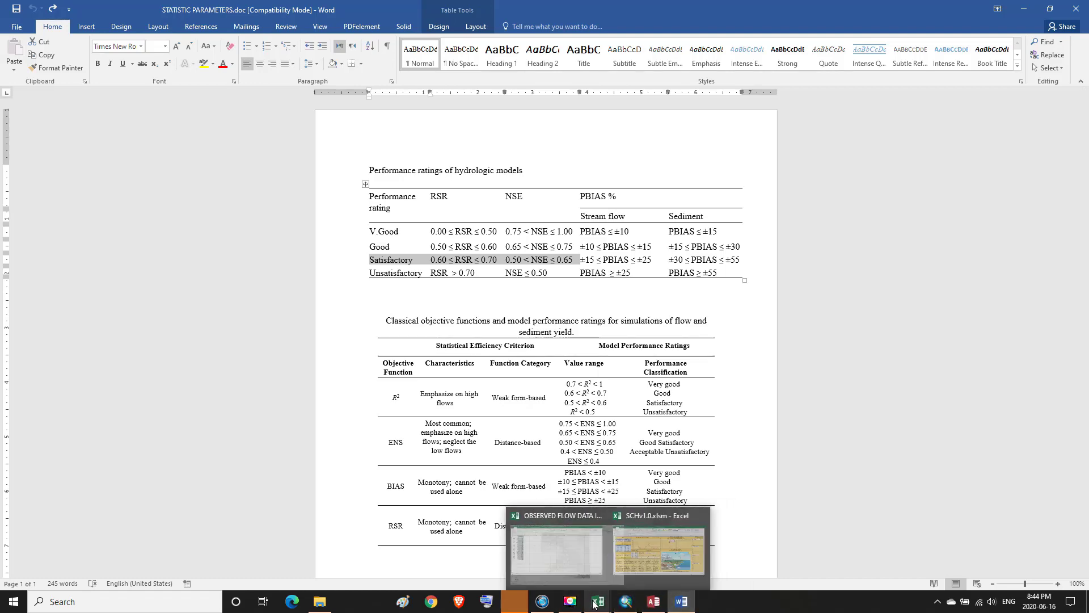
mouse_move(627, 565)
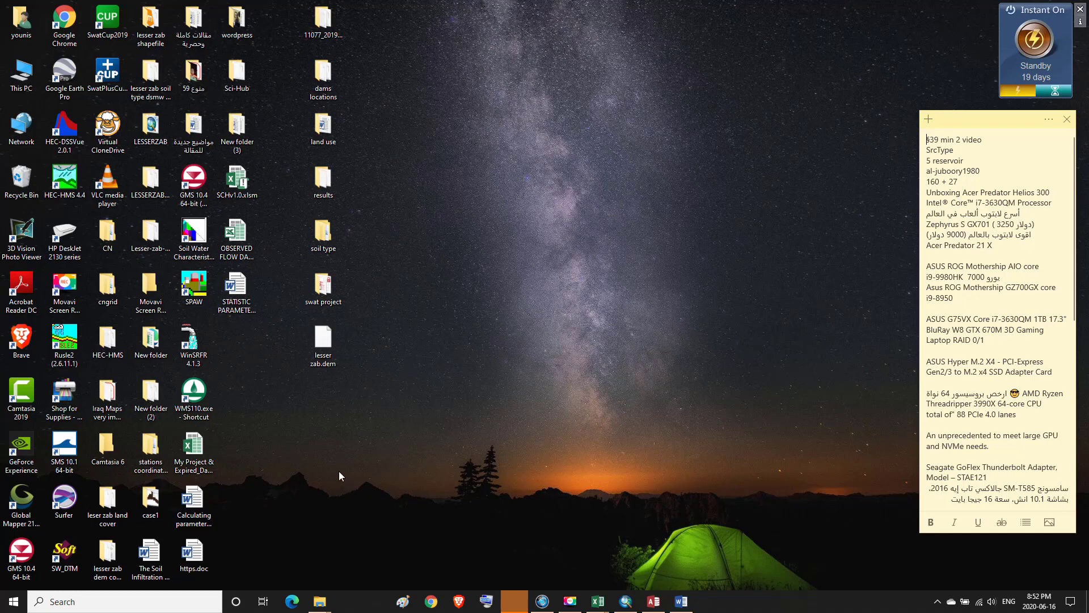
Step: Switch to the OBSERVED FLOW DATA IN DOKAN.xls workbook and widen the empty column G, starting from cell G2
click(112, 21)
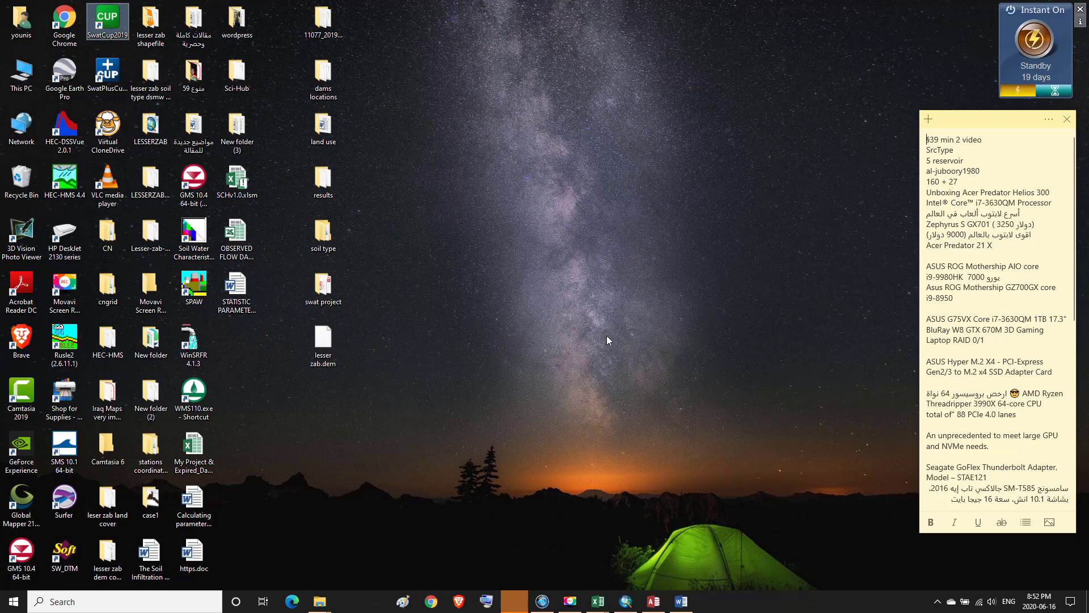
mouse_move(593, 601)
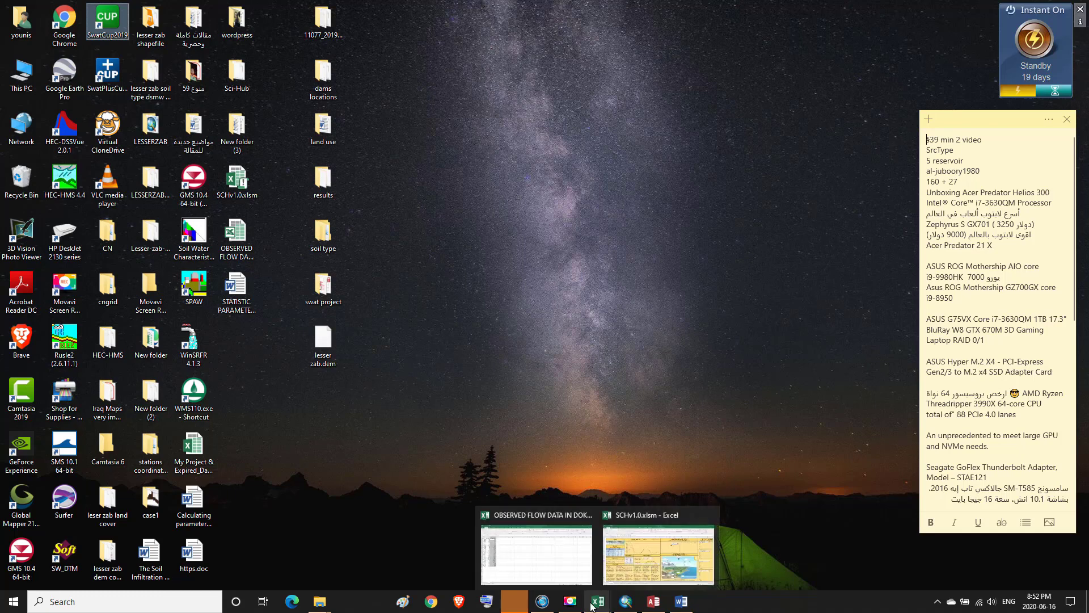
click(561, 562)
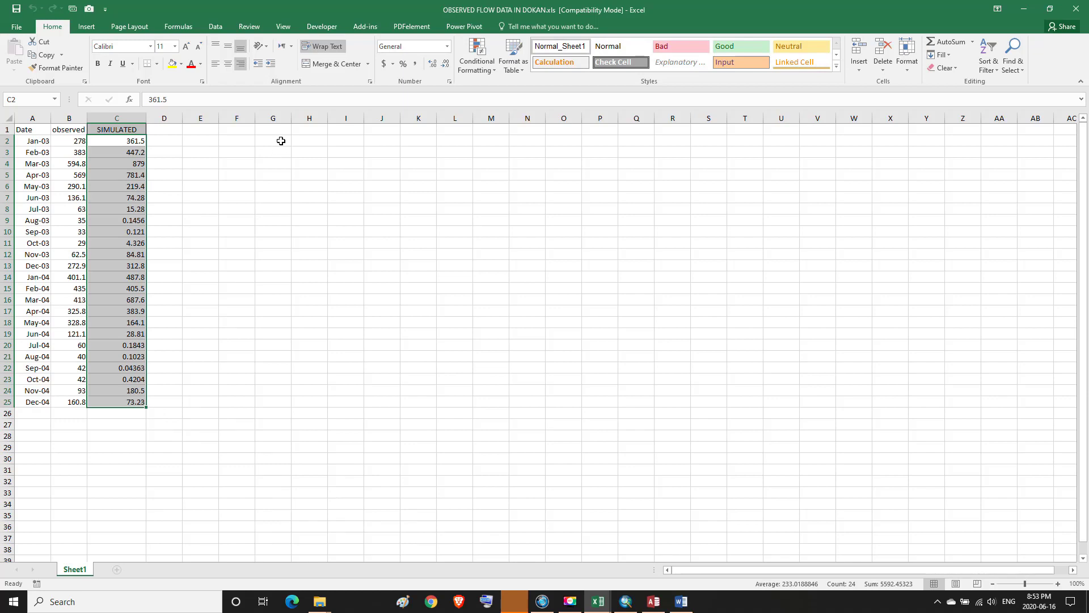
click(281, 140)
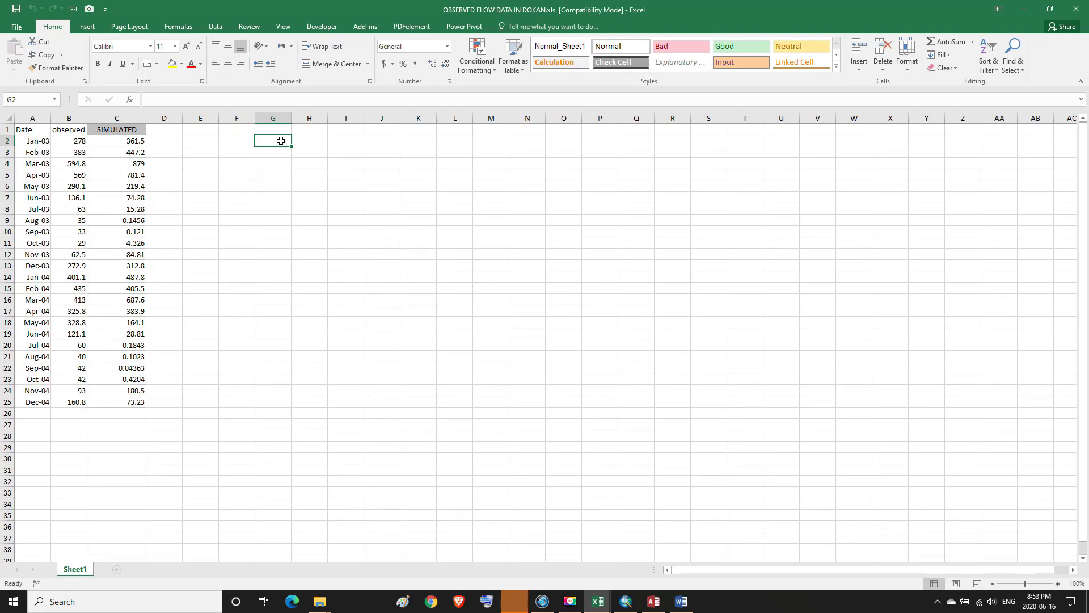
drag(291, 118, 328, 129)
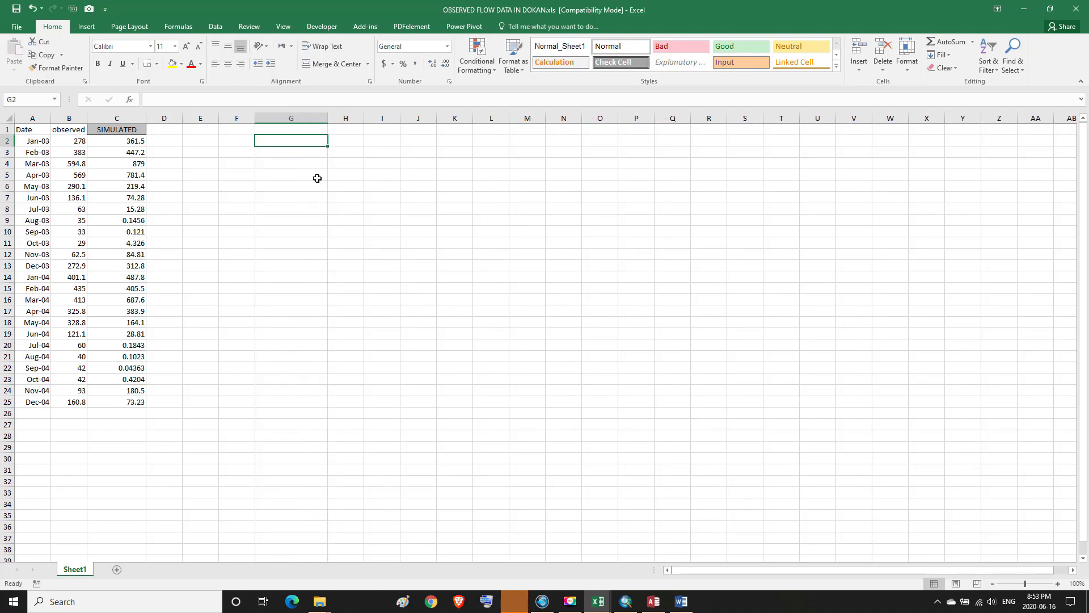
Step: Enter the label FLOW_OUT_ in G2 and fill it down to G25 alongside the monthly records
text(FLO)
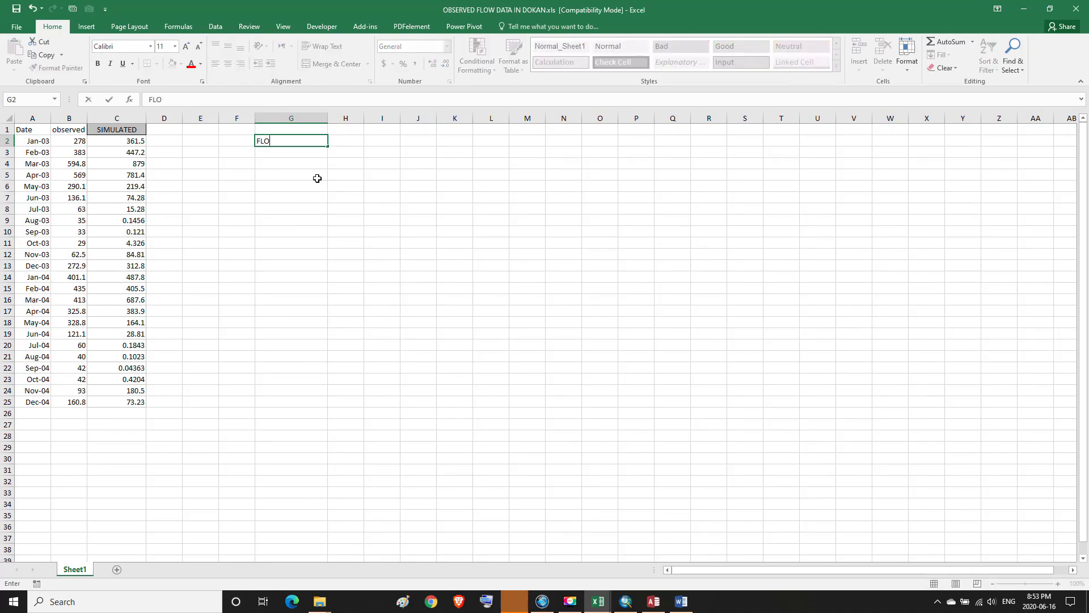
text(W_OUT_)
click(328, 147)
drag(327, 147, 318, 406)
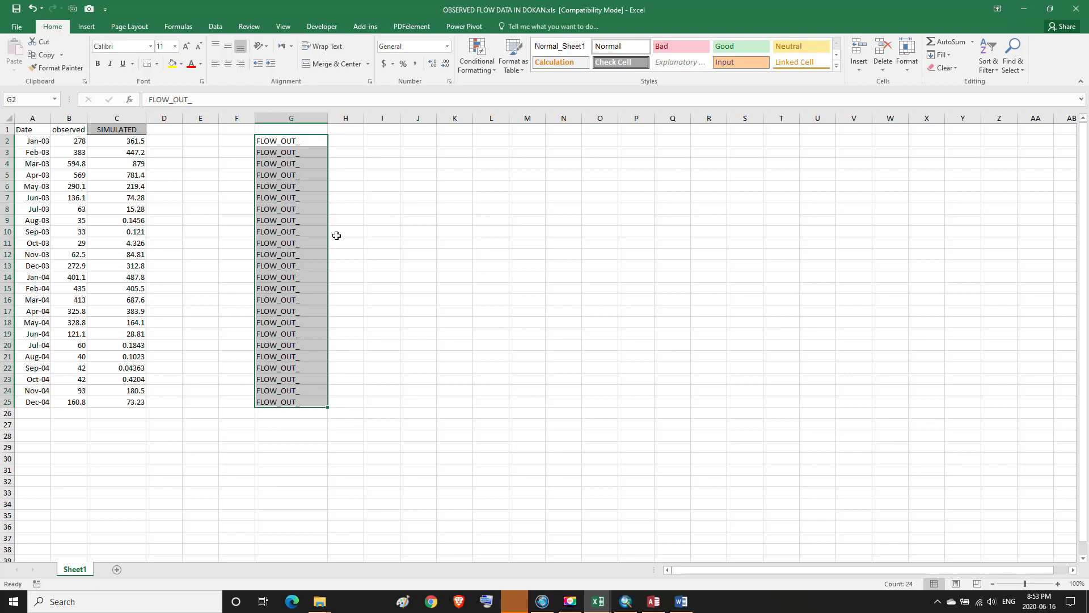
Step: Number the 2003 months in column H by entering 1 and 2 in H2:H3 and extending the series to 12 in H13
click(348, 142)
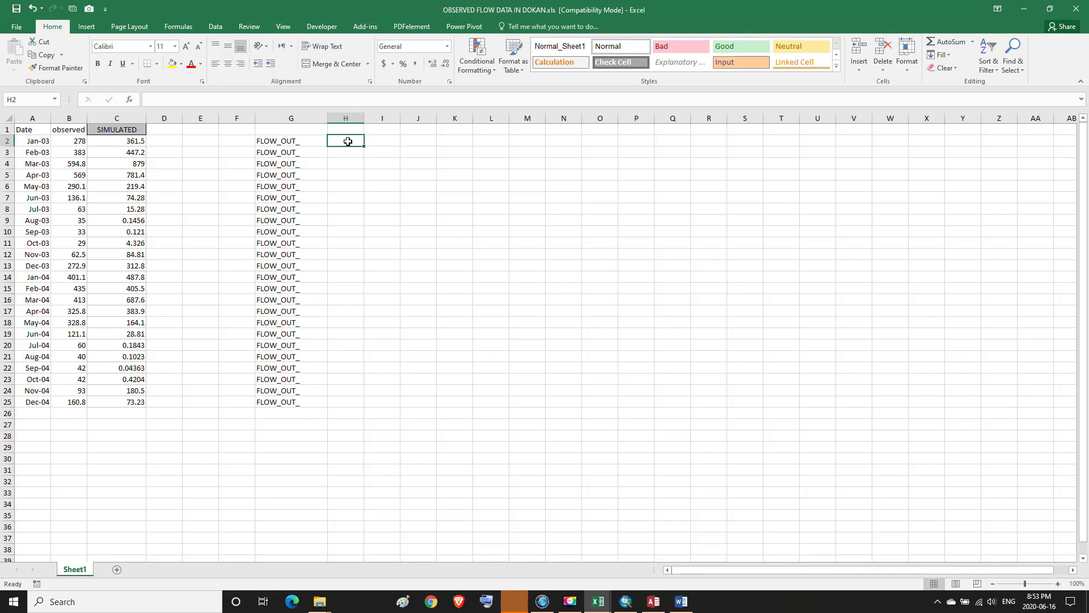
text(1)
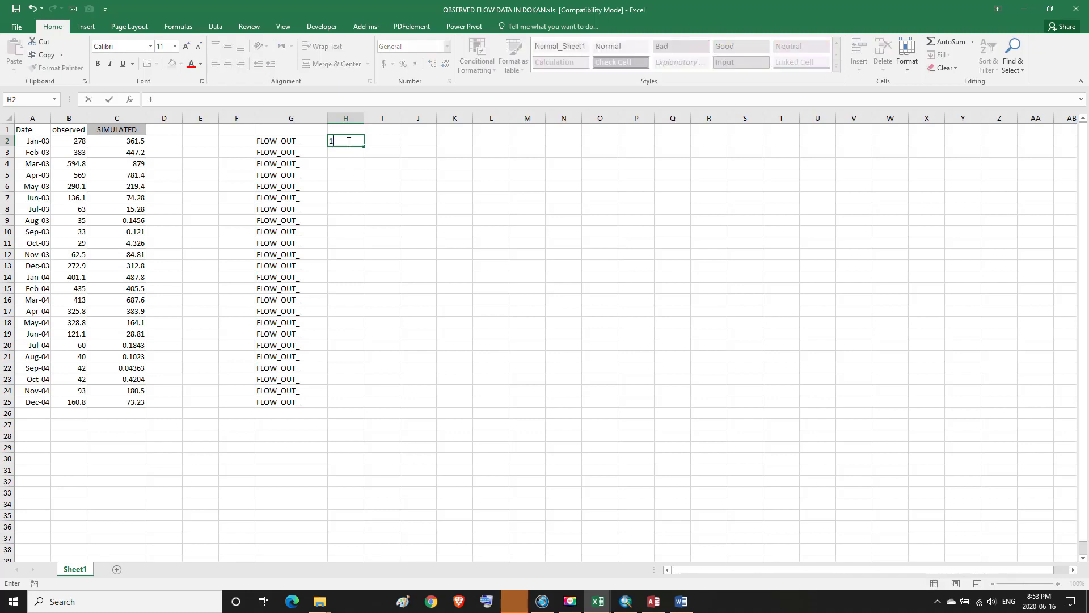
click(346, 152)
text(2)
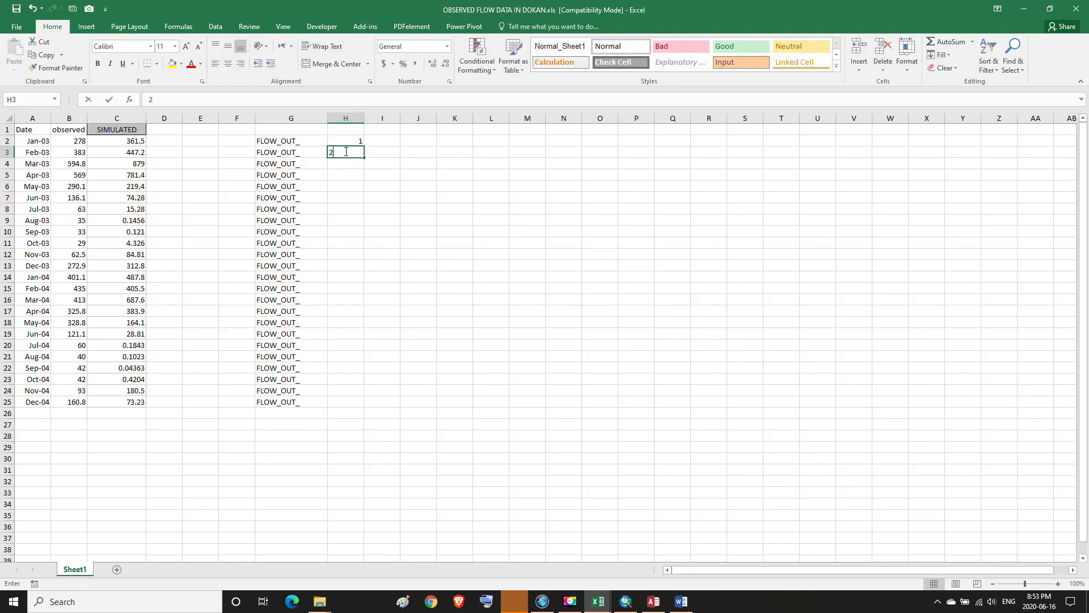
click(350, 140)
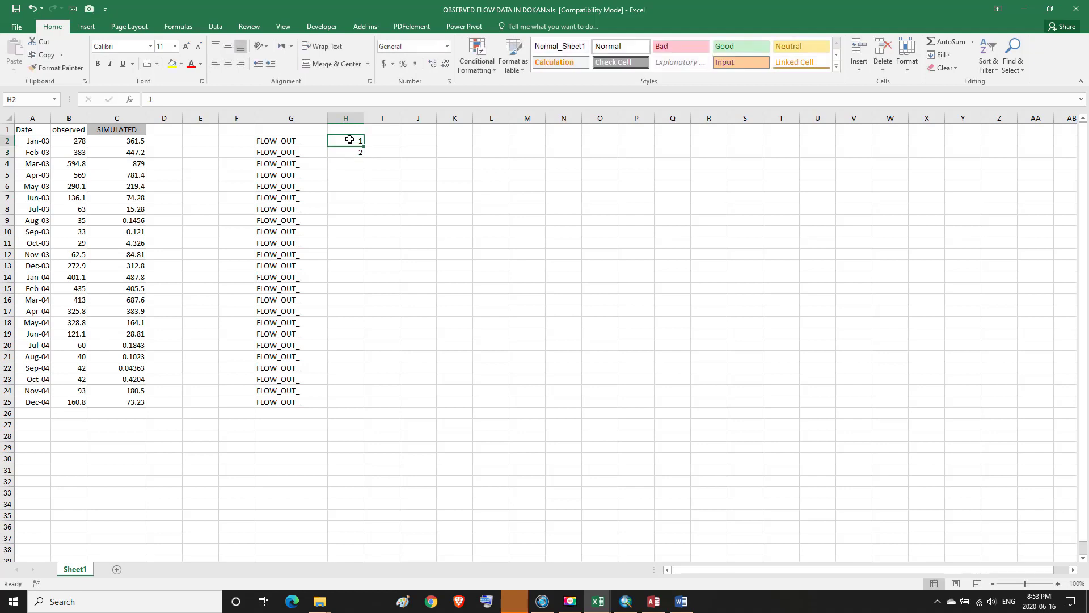
drag(349, 140, 361, 262)
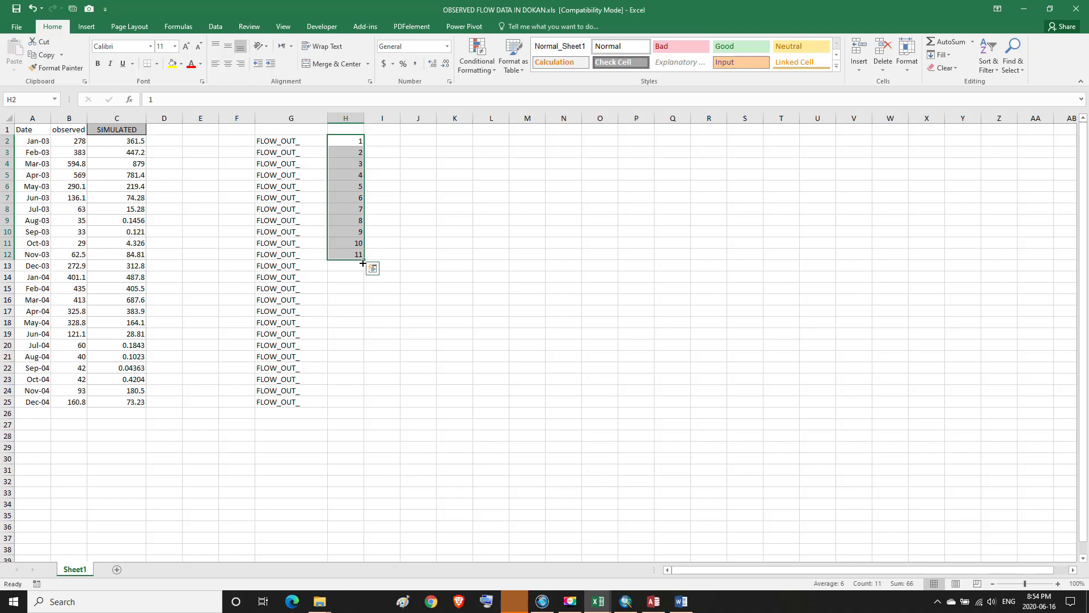
drag(364, 263, 364, 269)
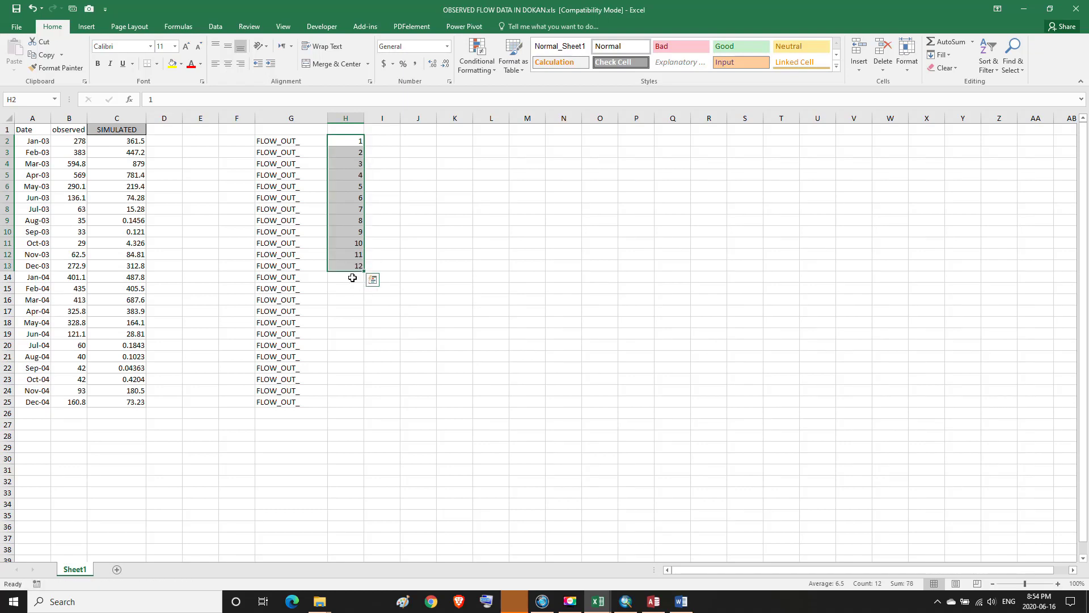
Step: Number the 2004 months by entering 1 and 2 in H14:H15 and extending the series to 12 in H25
click(352, 278)
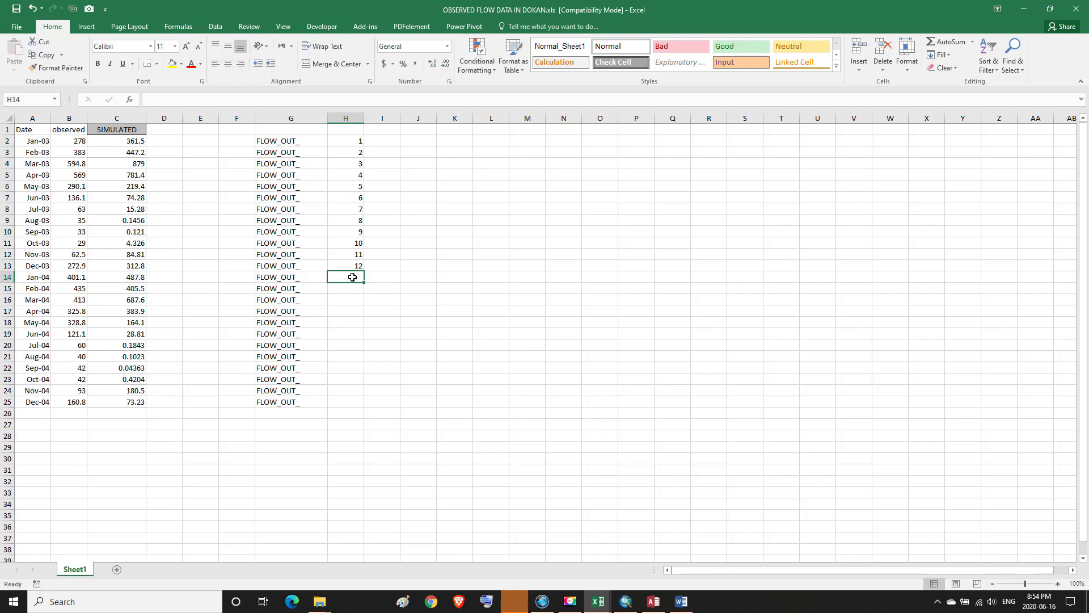
text(1)
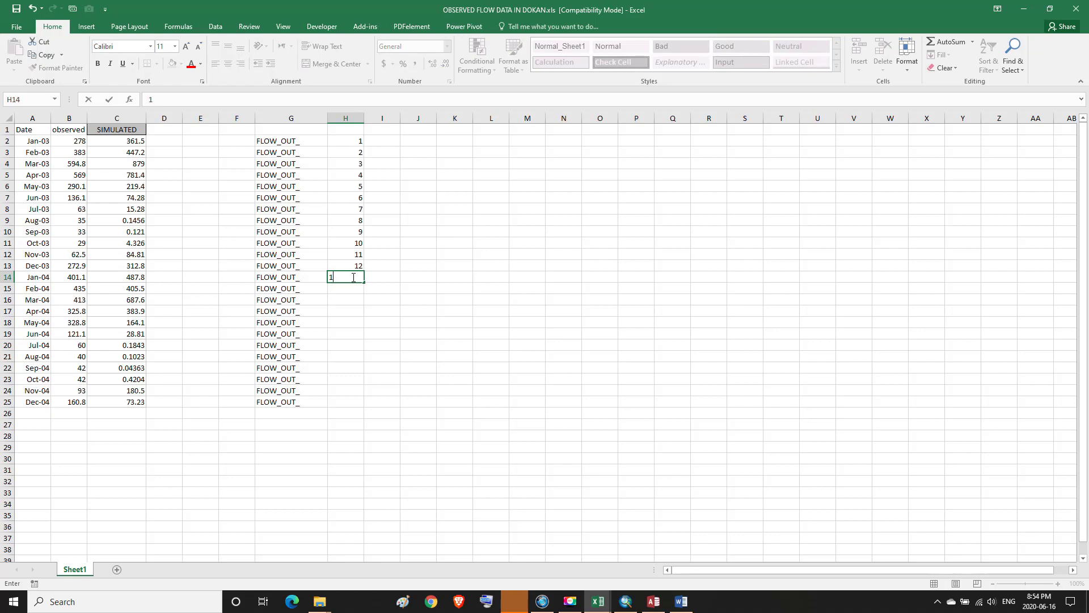
key(Return)
text(2)
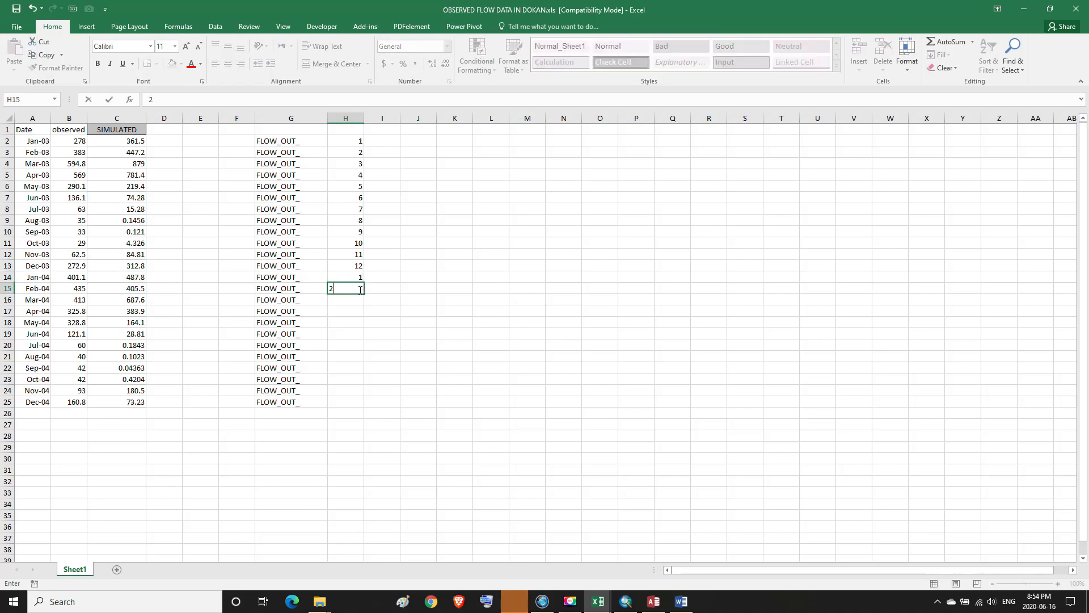
drag(353, 278, 356, 402)
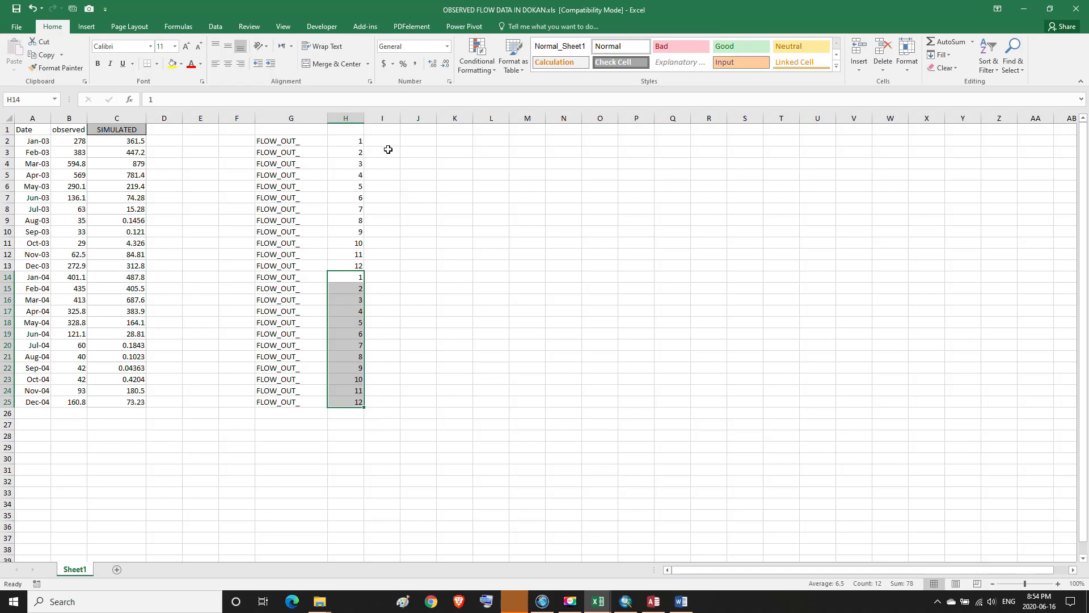
Step: Enter an underscore in I2 and fill it down to I25 as the separator after the month numbers
click(388, 141)
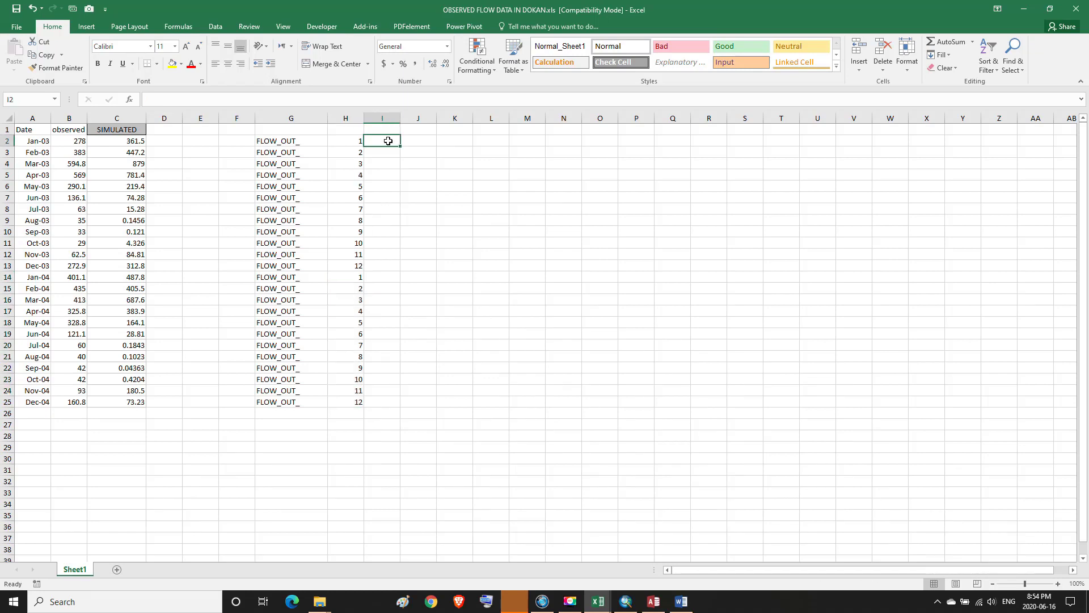
text(_)
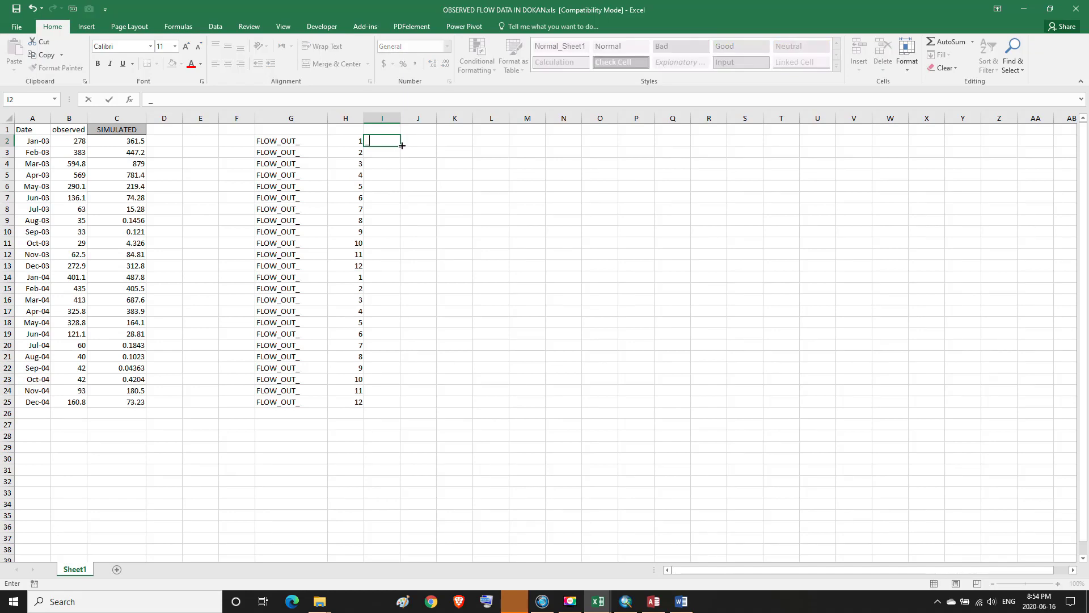
drag(401, 145, 397, 400)
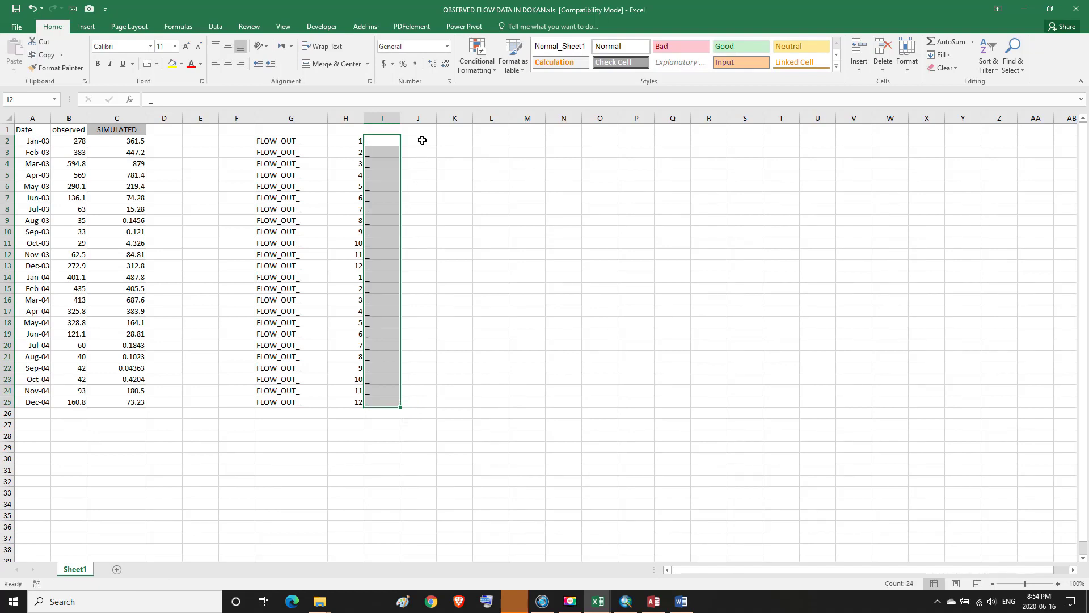
Step: Enter the years in column J, filling 2003 through J2:J13 and 2004 through J14:J25
click(422, 140)
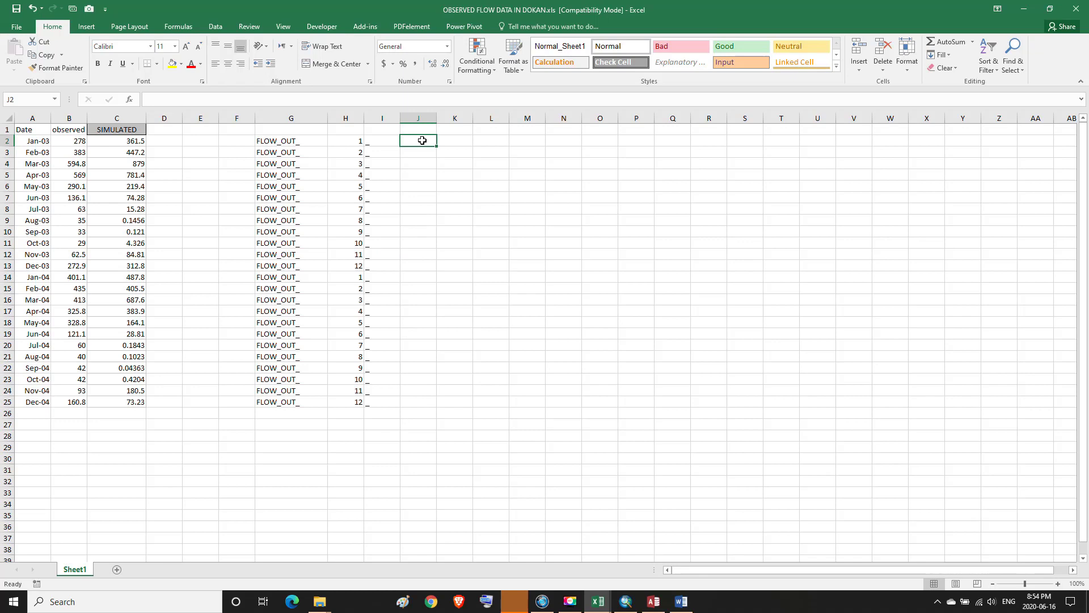
text(2003)
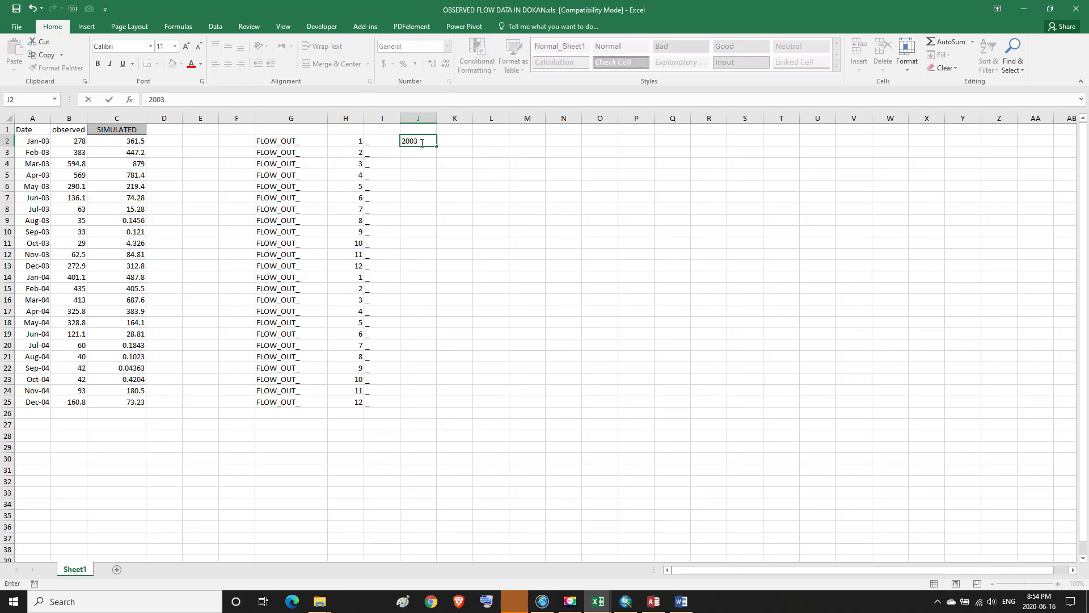
drag(438, 146, 442, 272)
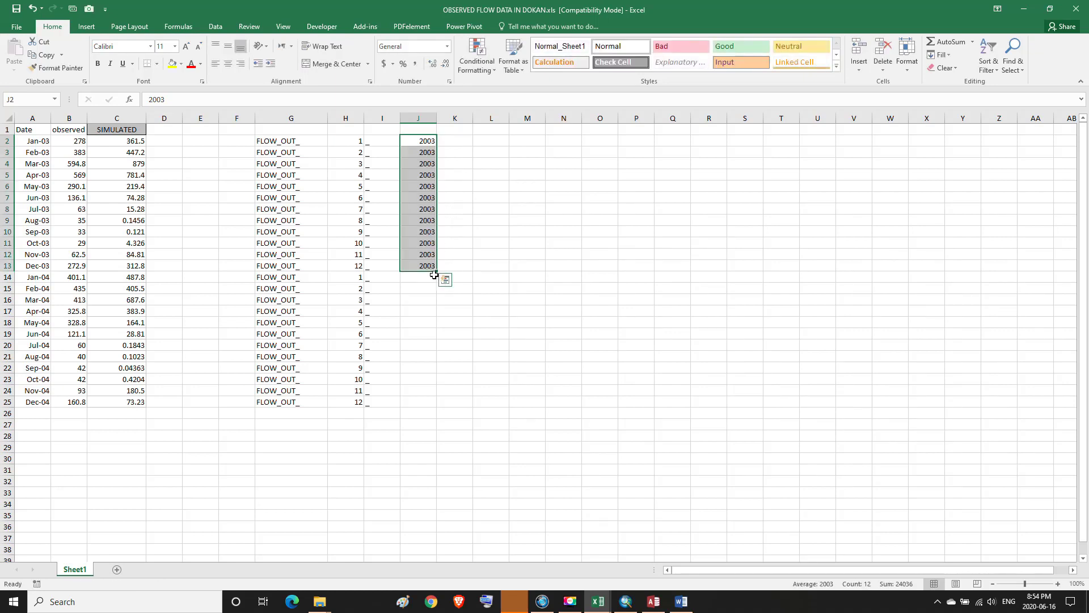
click(425, 276)
text(2004)
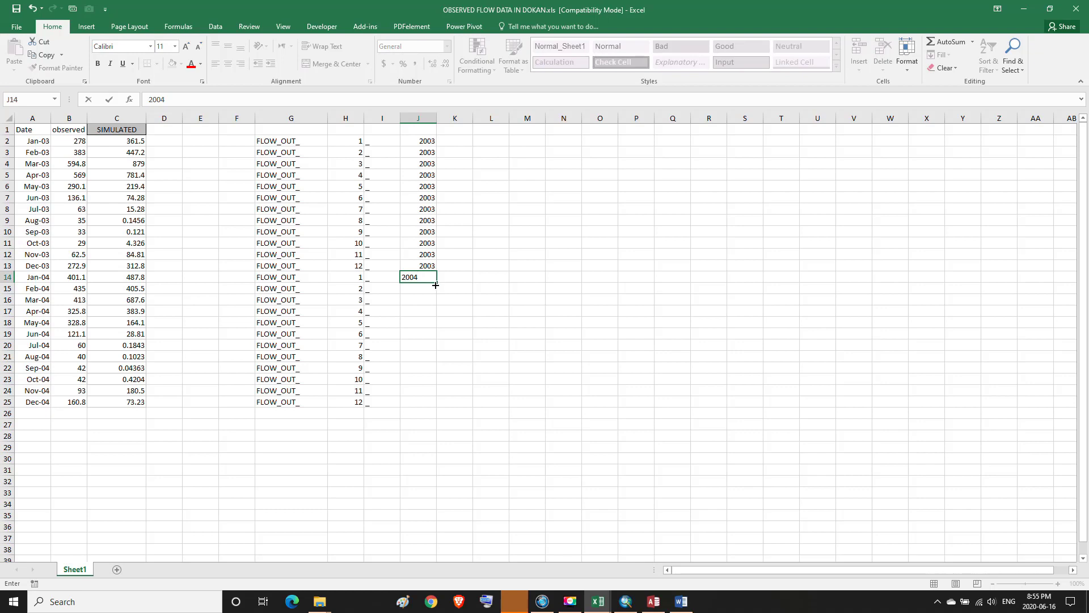
drag(435, 284, 436, 407)
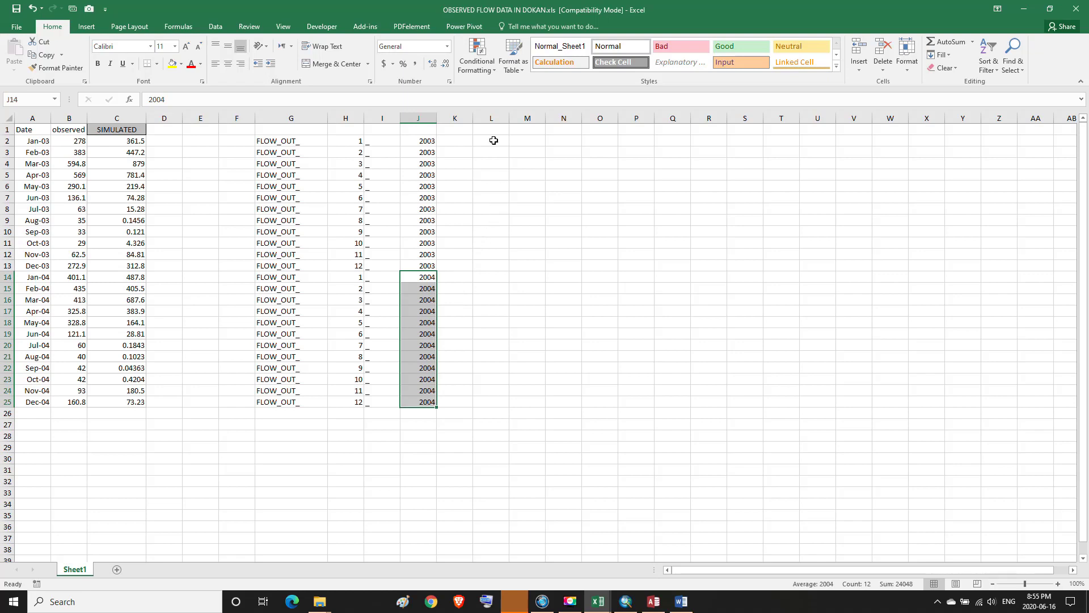
Step: Number the records in column L by entering 1 and 2 in L2:L3 and extending the series to 24 in L25
click(494, 141)
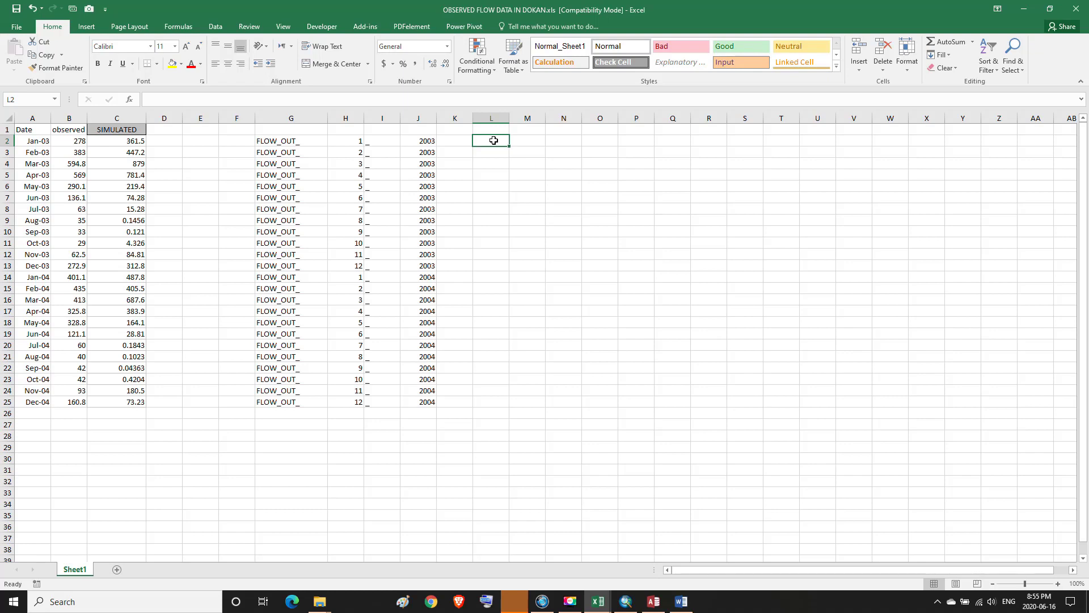
text(1)
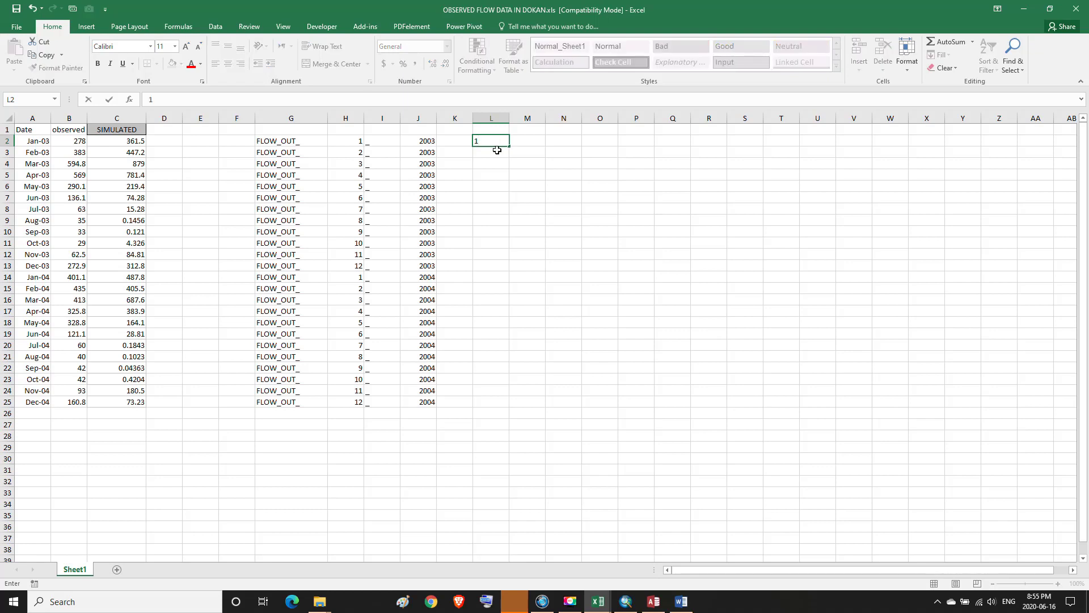
click(498, 153)
text(2)
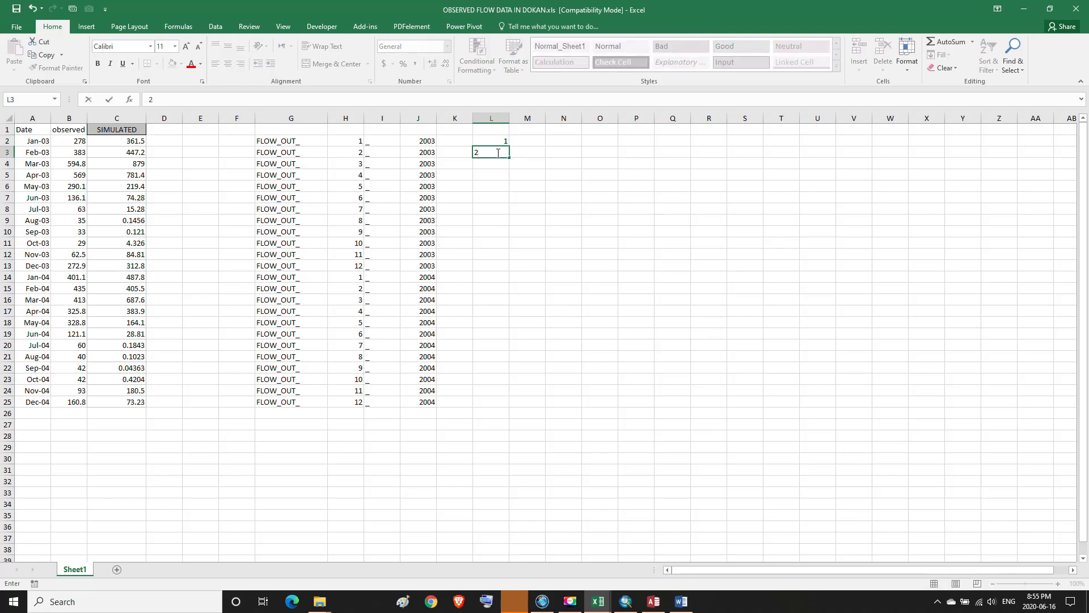
click(499, 142)
drag(499, 143, 507, 403)
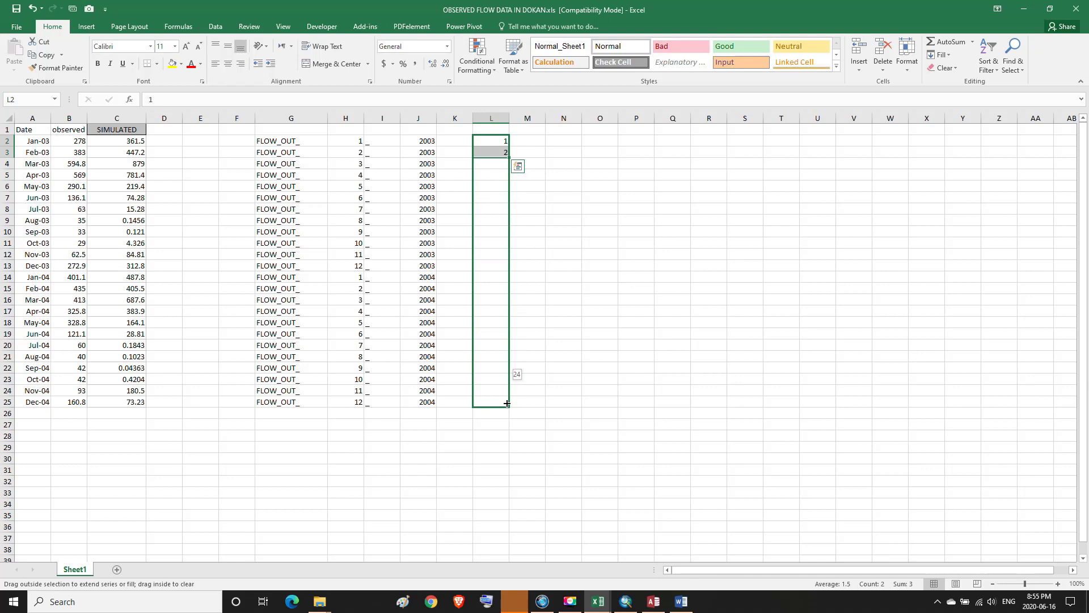
drag(507, 403, 507, 403)
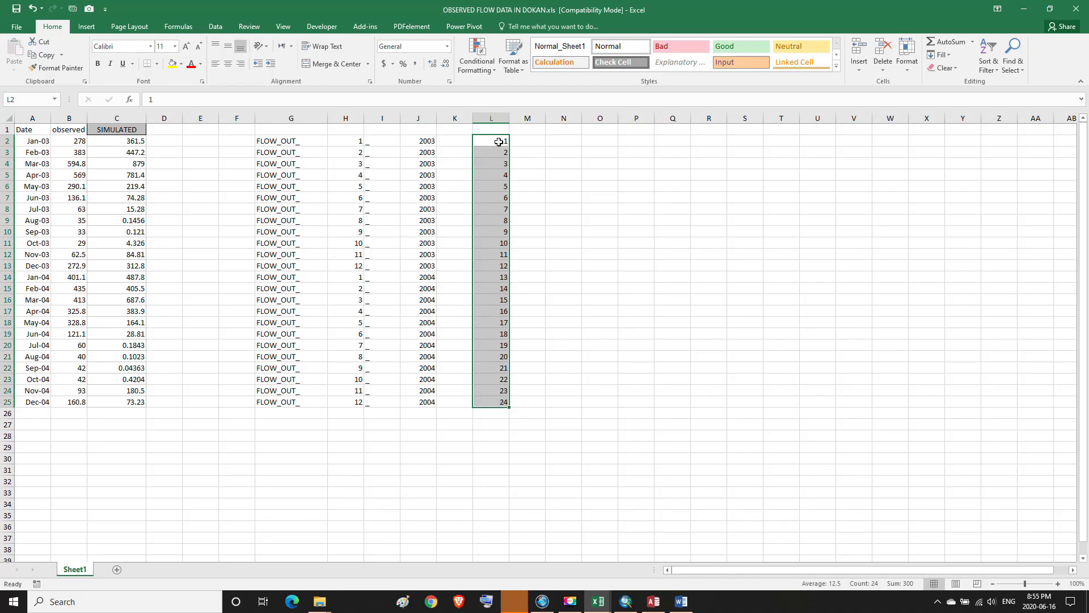
Step: Widen column M and start a CONCATENATE formula from the Text functions in M2, keeping the source columns uncovered
click(527, 141)
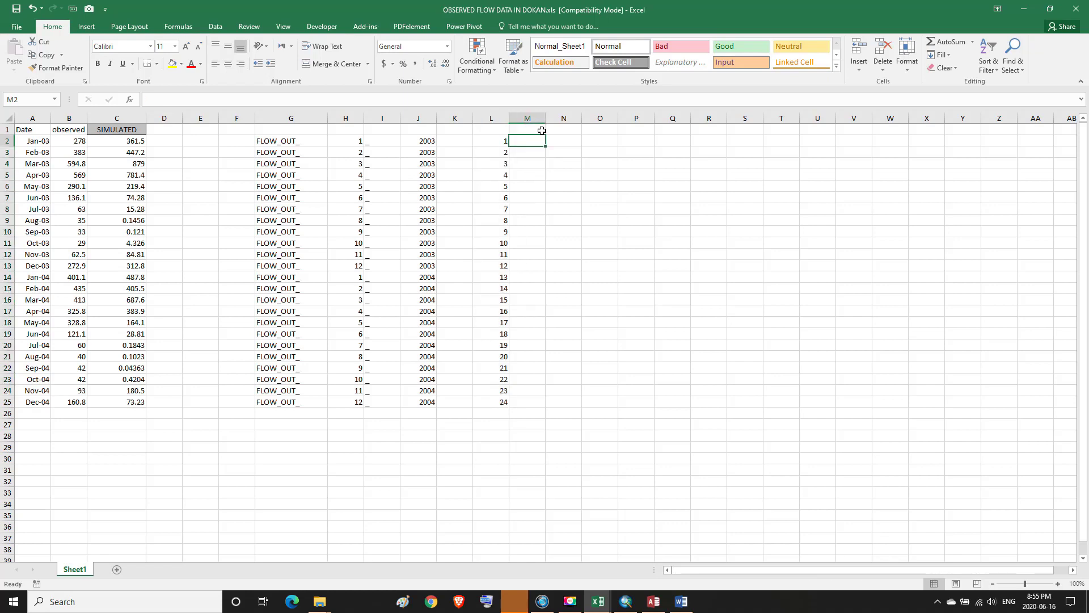
drag(545, 118, 656, 142)
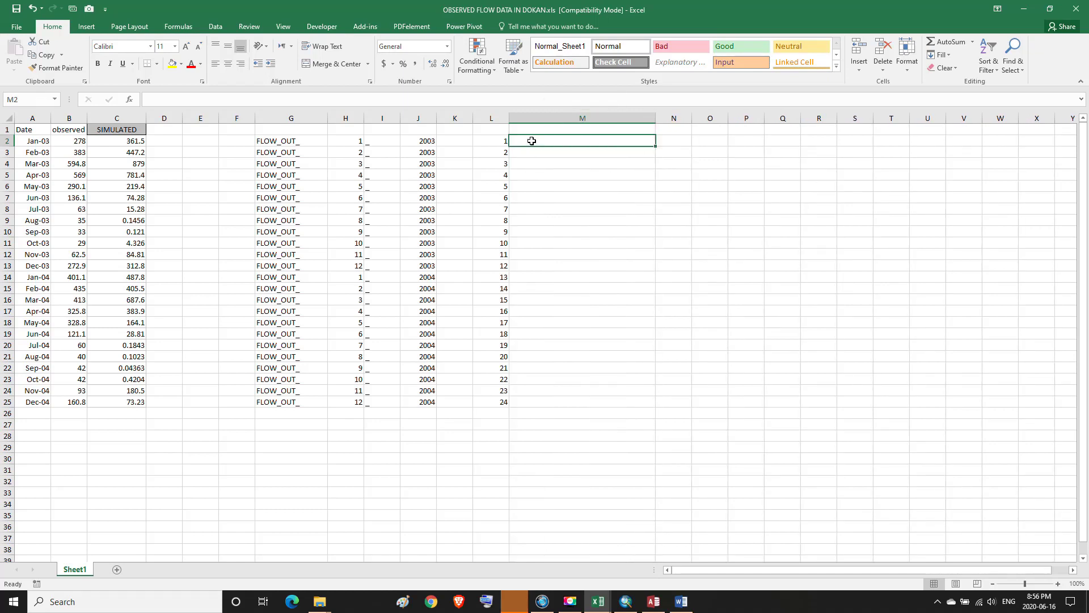
text(=)
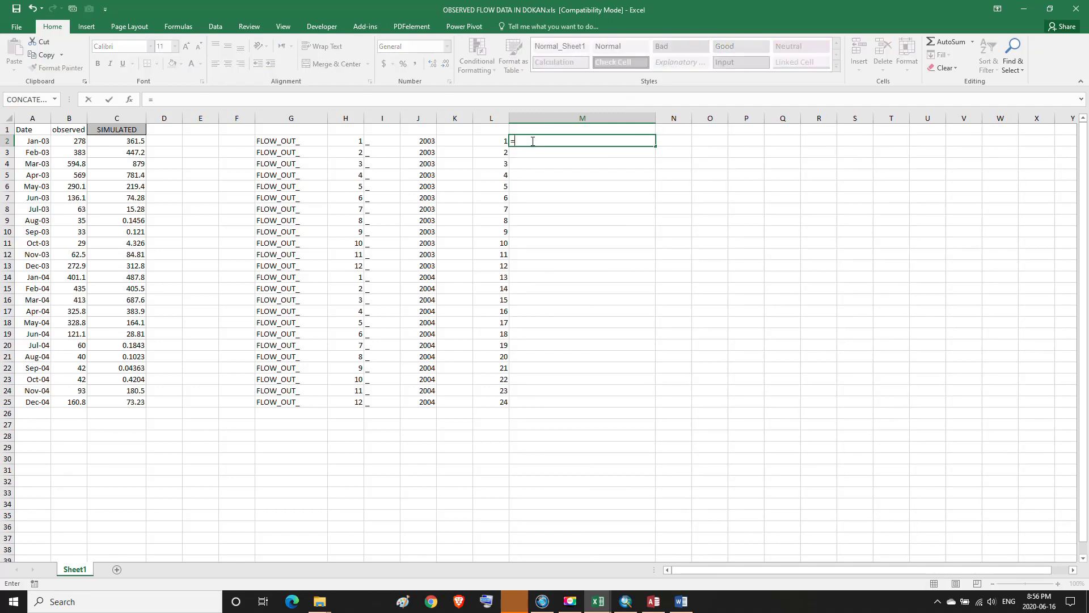
click(130, 100)
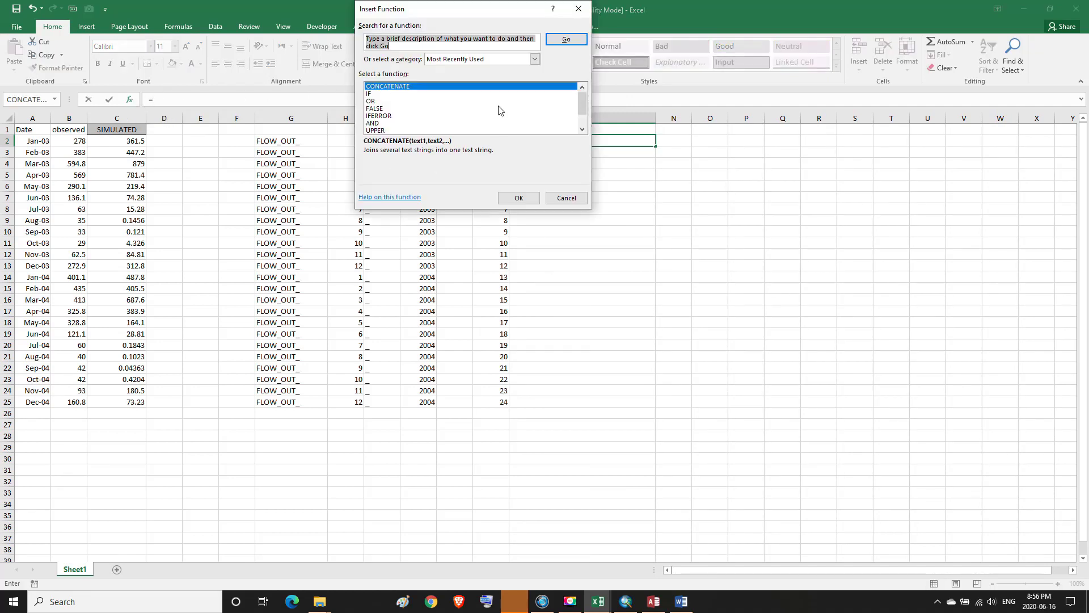
click(535, 59)
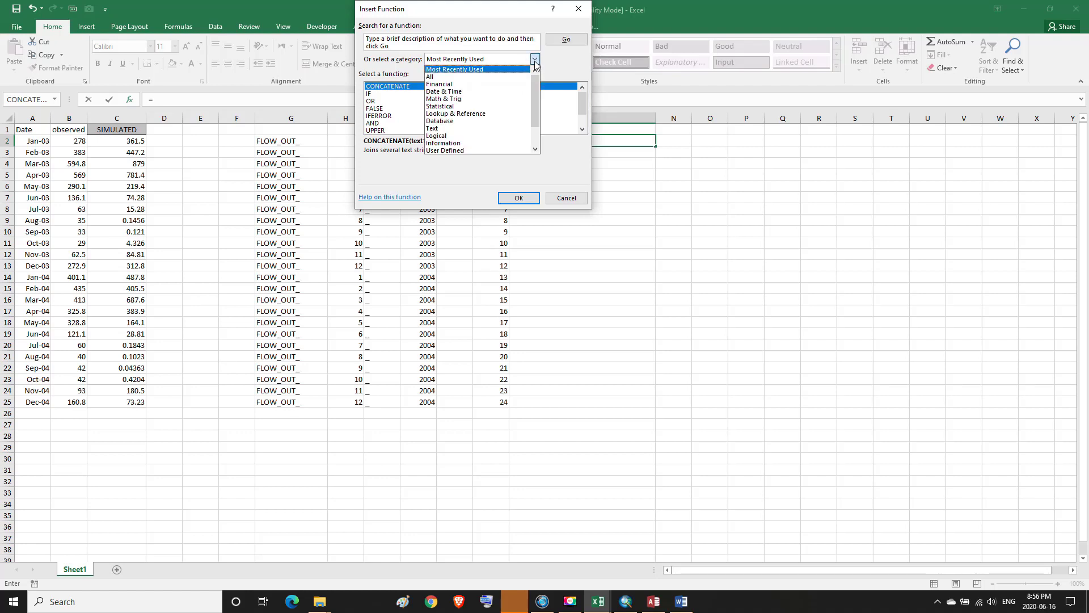
click(443, 129)
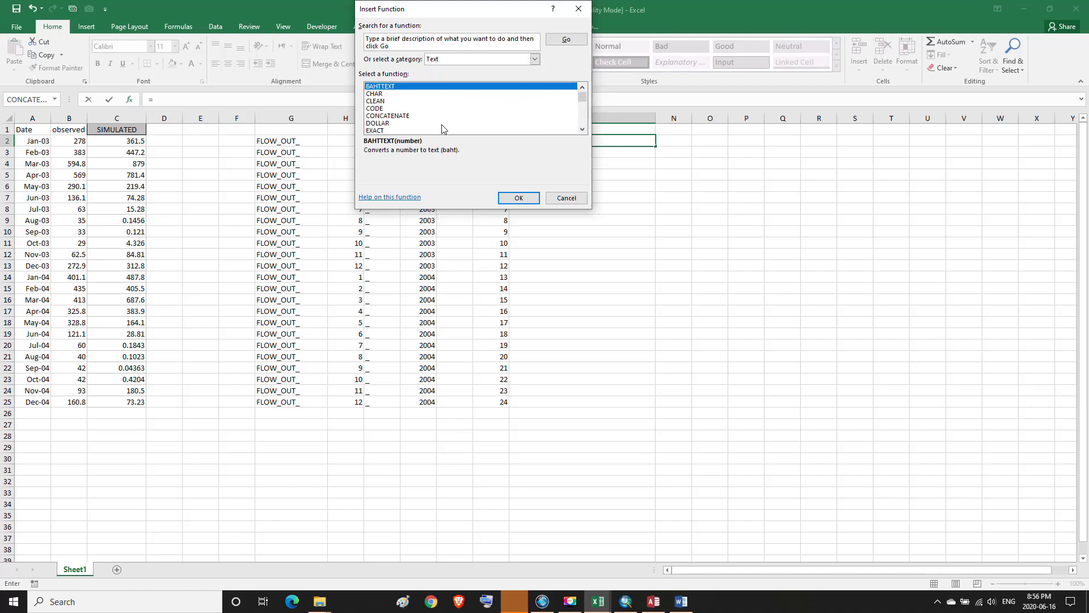
click(391, 116)
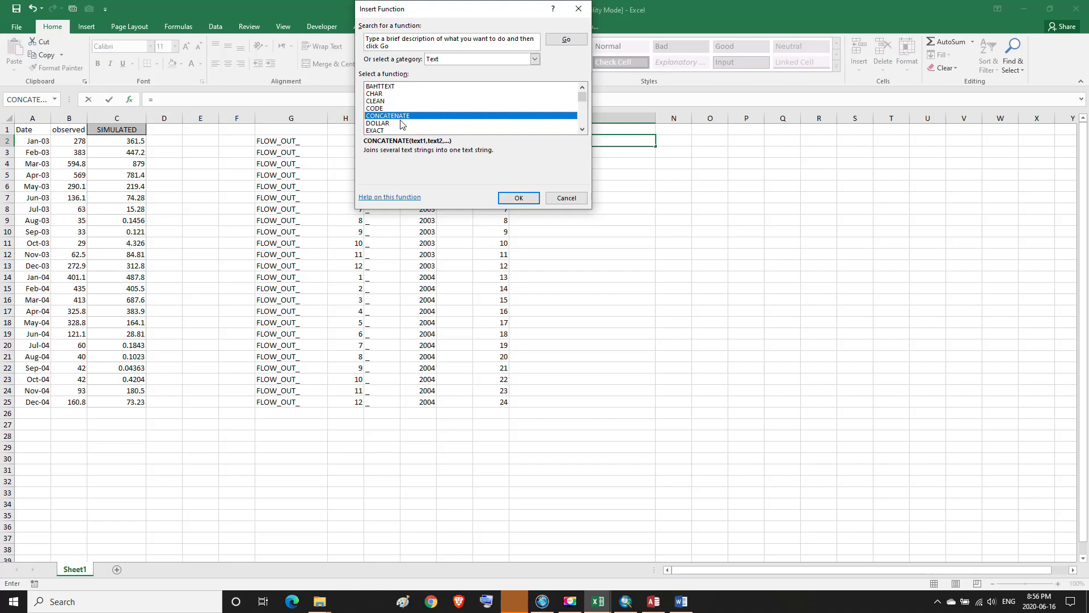
click(520, 198)
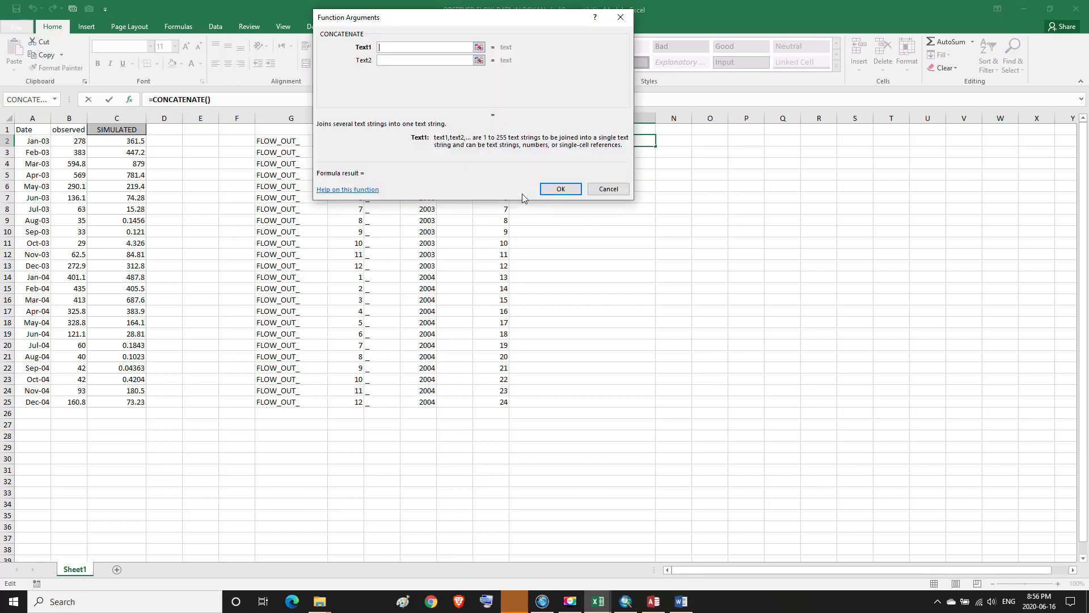
drag(535, 17, 896, 24)
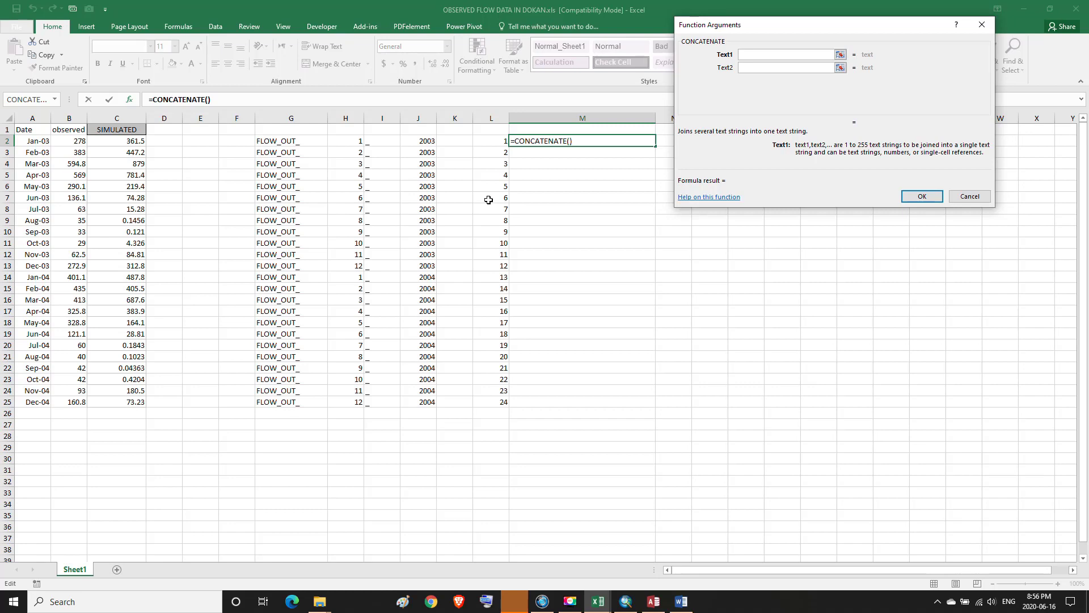
Step: Set the CONCATENATE arguments to G2, H2, I2 and J2 and accept the formula in M2
click(293, 142)
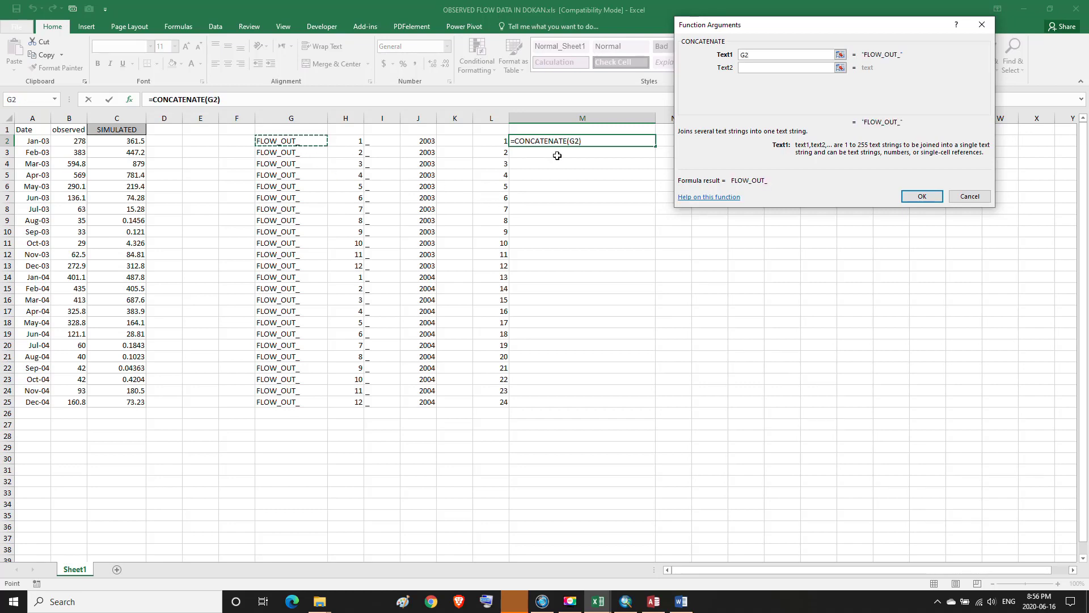
click(764, 69)
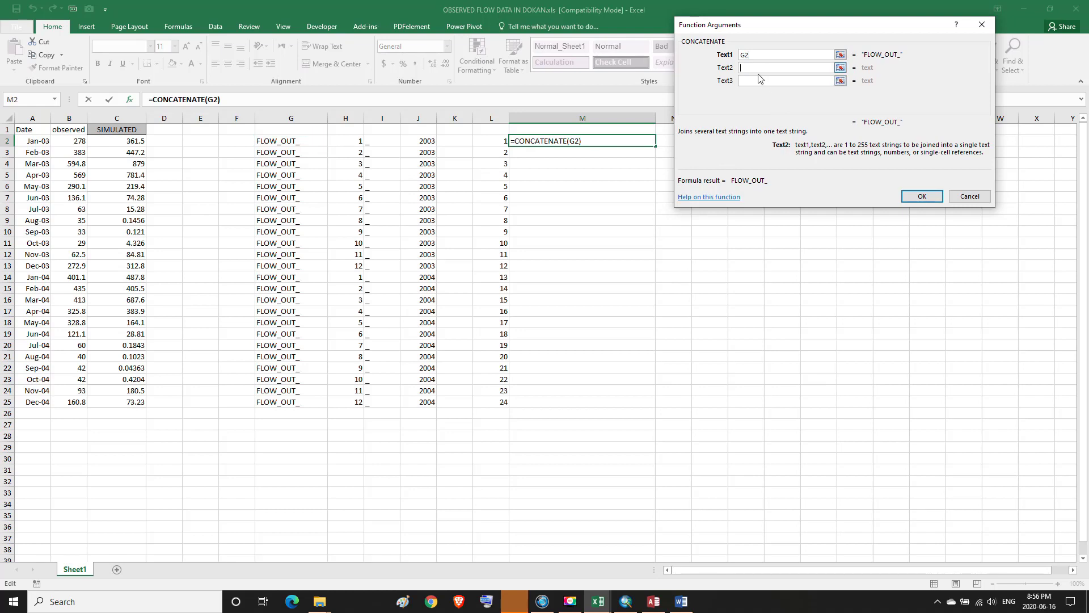
click(345, 140)
click(747, 82)
click(384, 142)
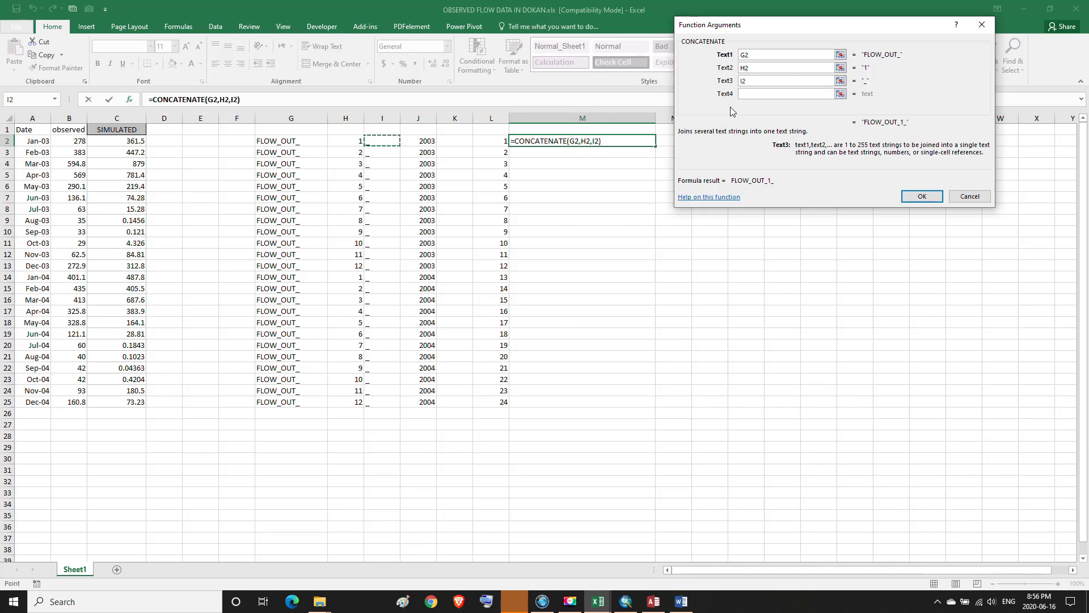
click(748, 94)
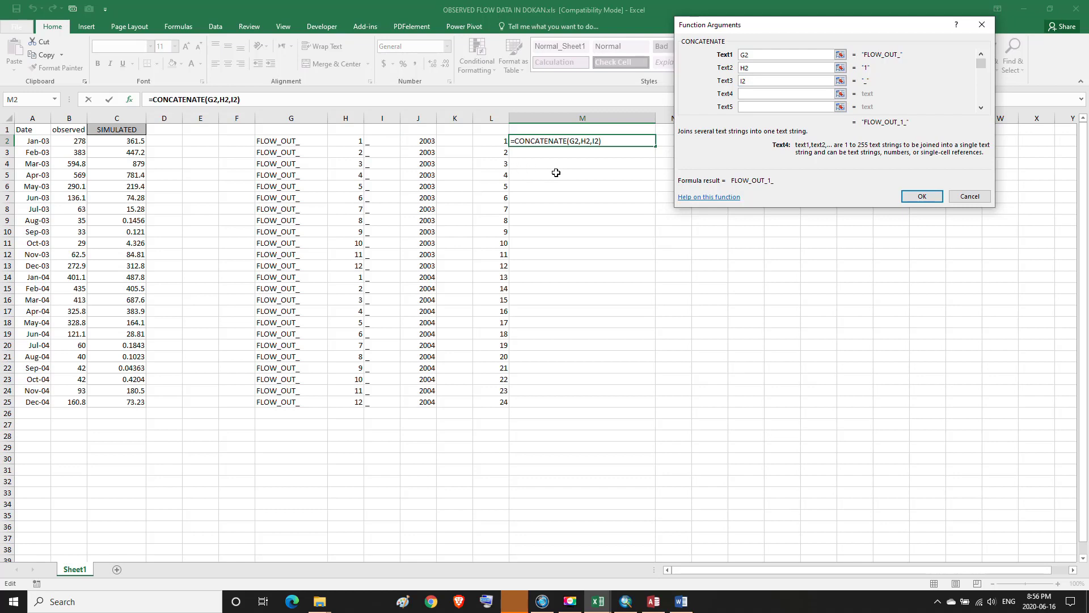
click(430, 143)
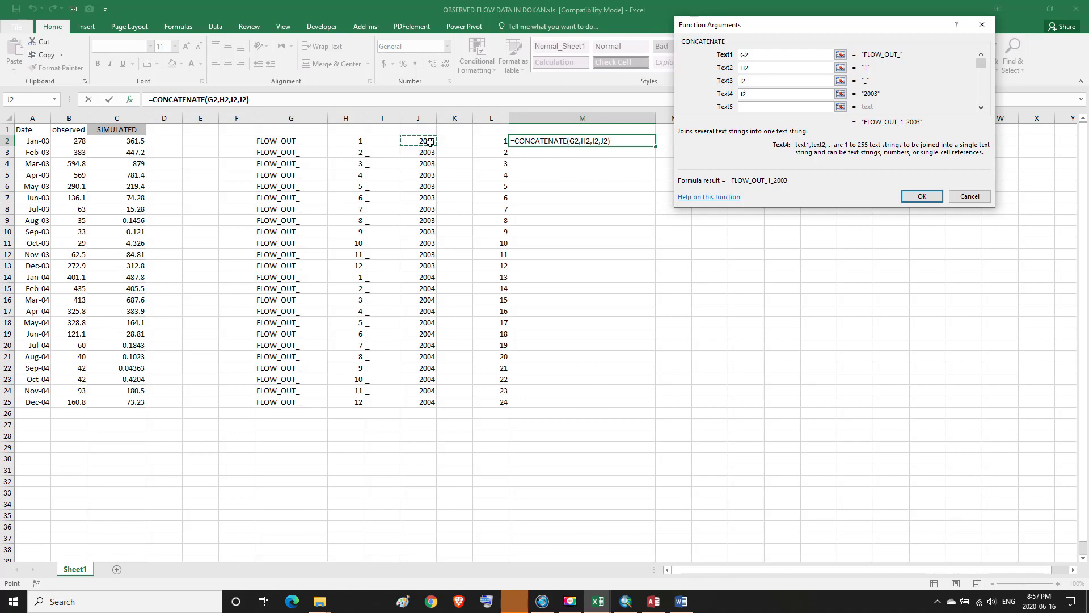
click(913, 197)
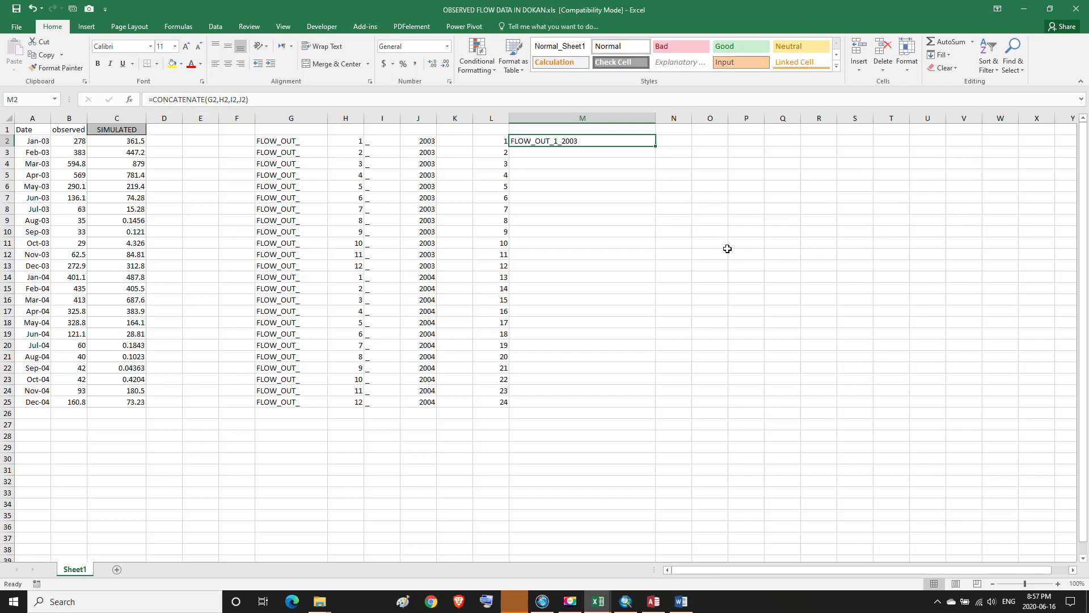
Step: Narrow column M to fit its label and fill the CONCATENATE formula from M2 down to M25
drag(656, 118, 589, 403)
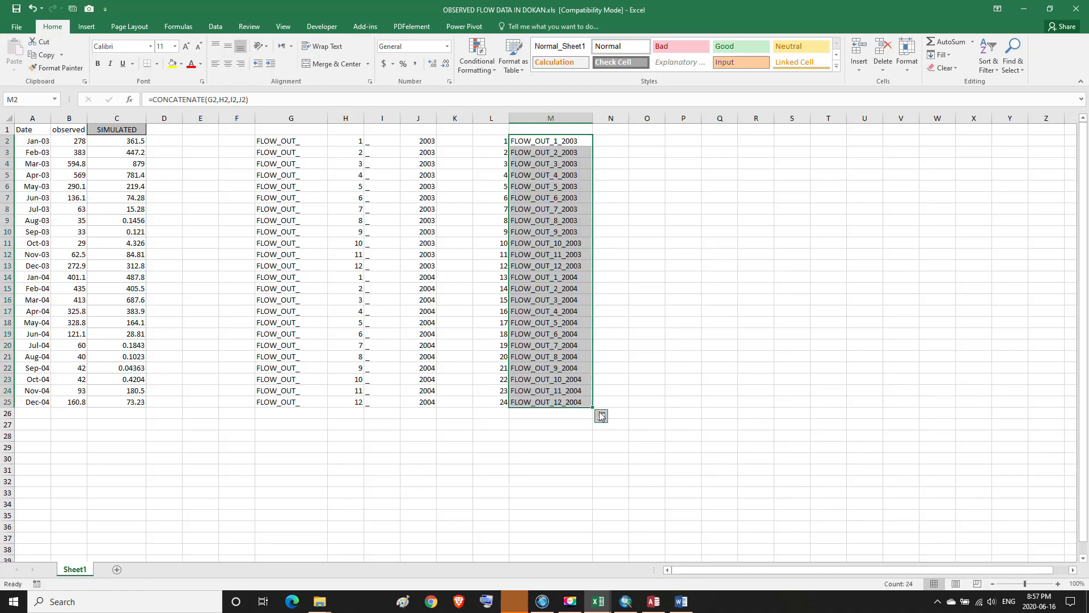
Step: Copy the observed flow values from B2:B25 into column N starting at N2, beside the FLOW_OUT labels
click(617, 139)
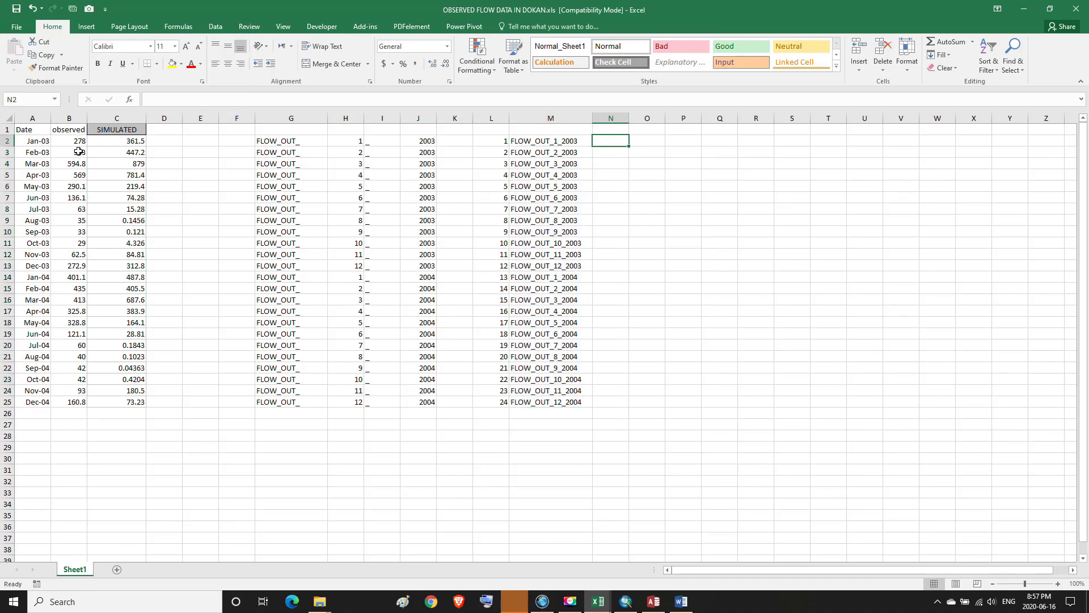
click(71, 131)
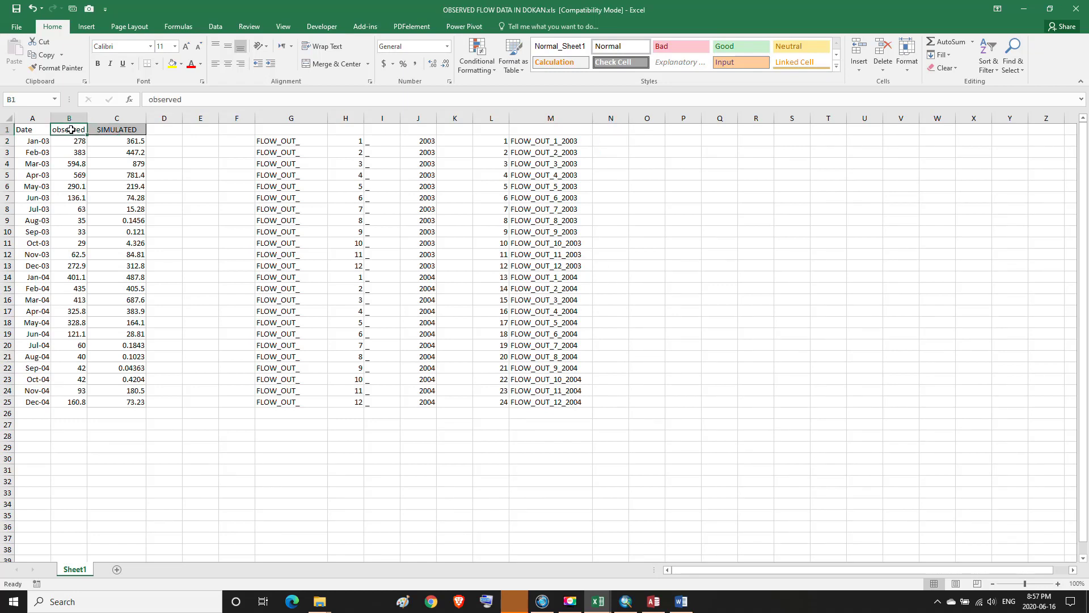
drag(70, 140, 55, 401)
click(44, 55)
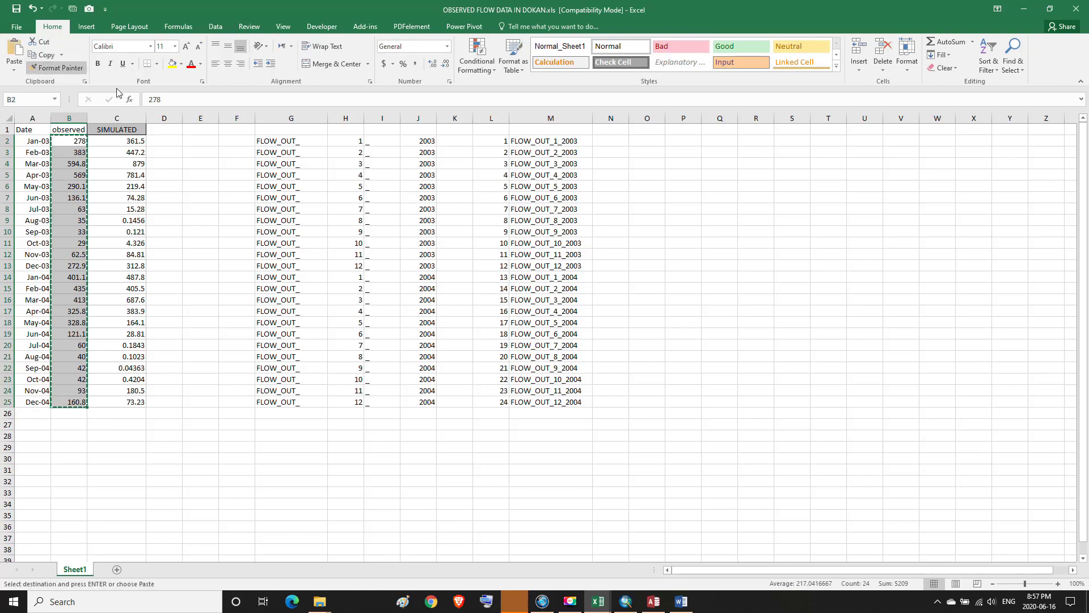
click(621, 141)
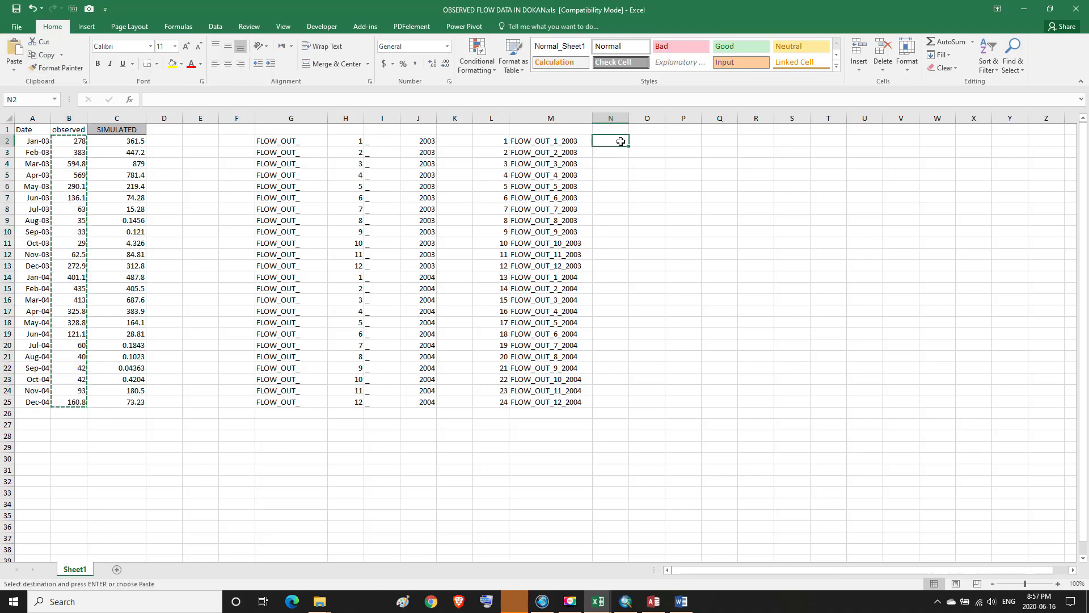
click(20, 48)
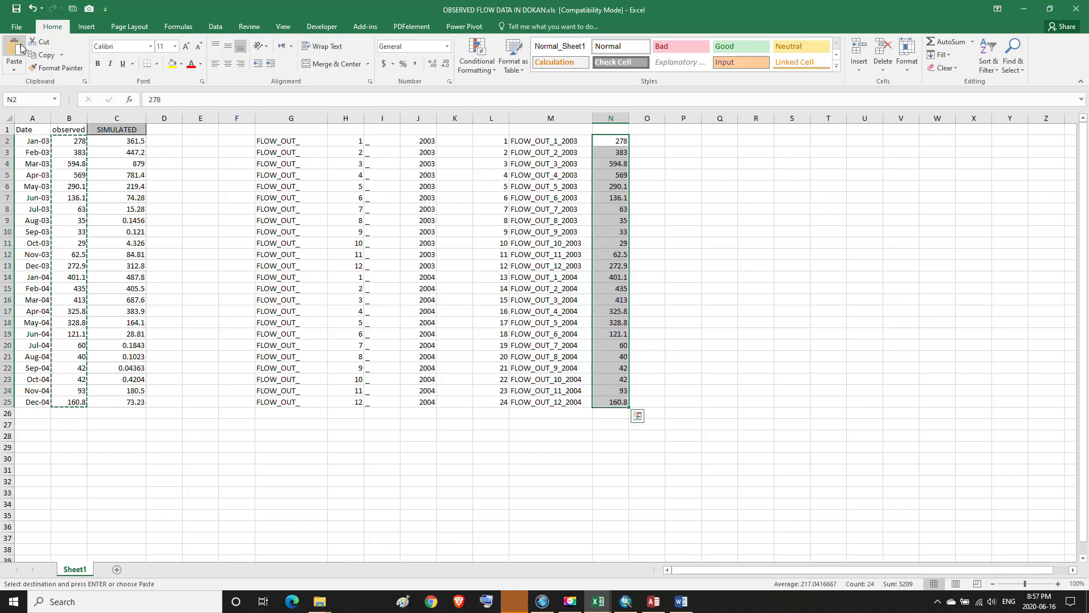
click(621, 139)
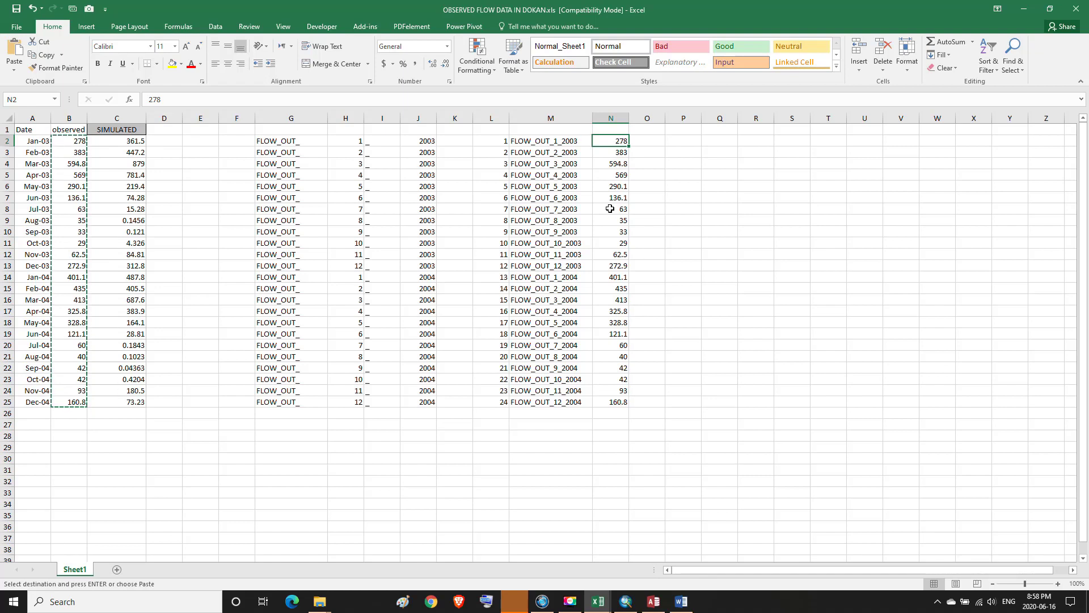
Step: Copy the numbered FLOW_OUT table with observed values in L2:N25 and open a new blank Excel workbook
drag(490, 140, 604, 400)
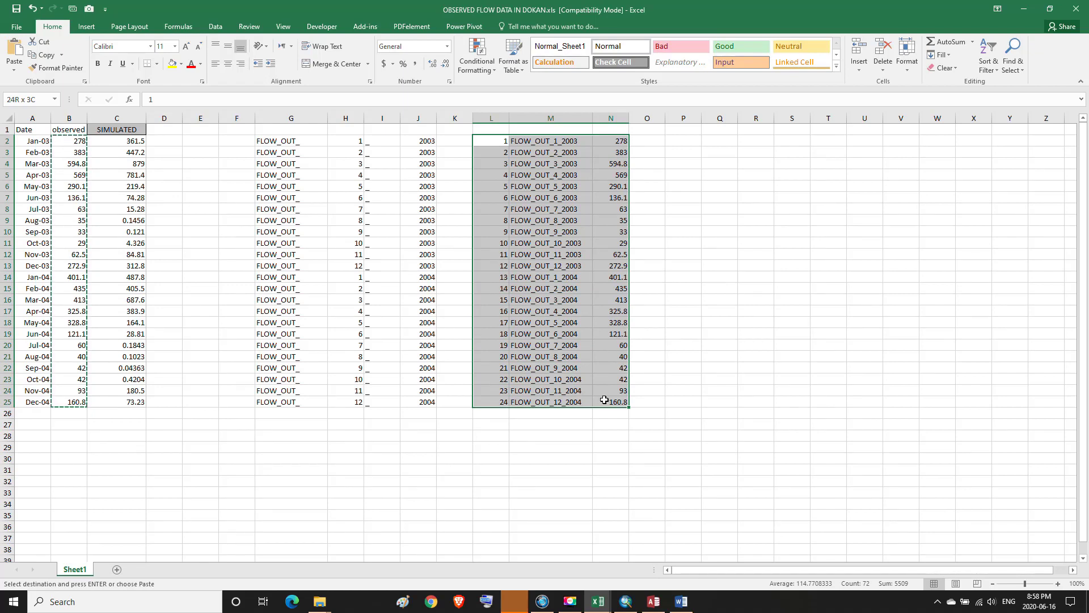
drag(604, 399, 604, 400)
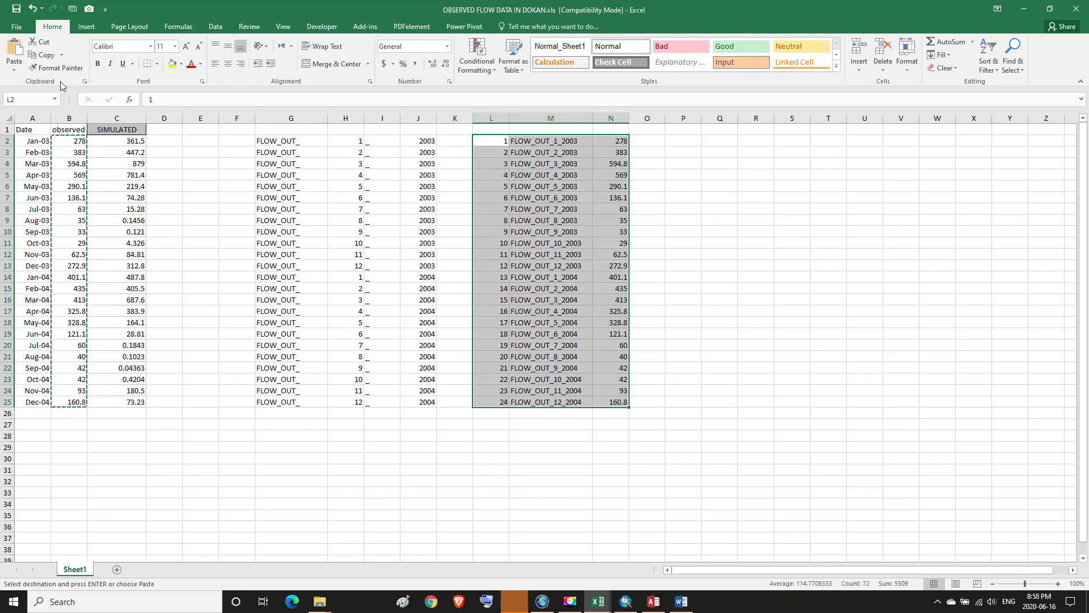
click(45, 55)
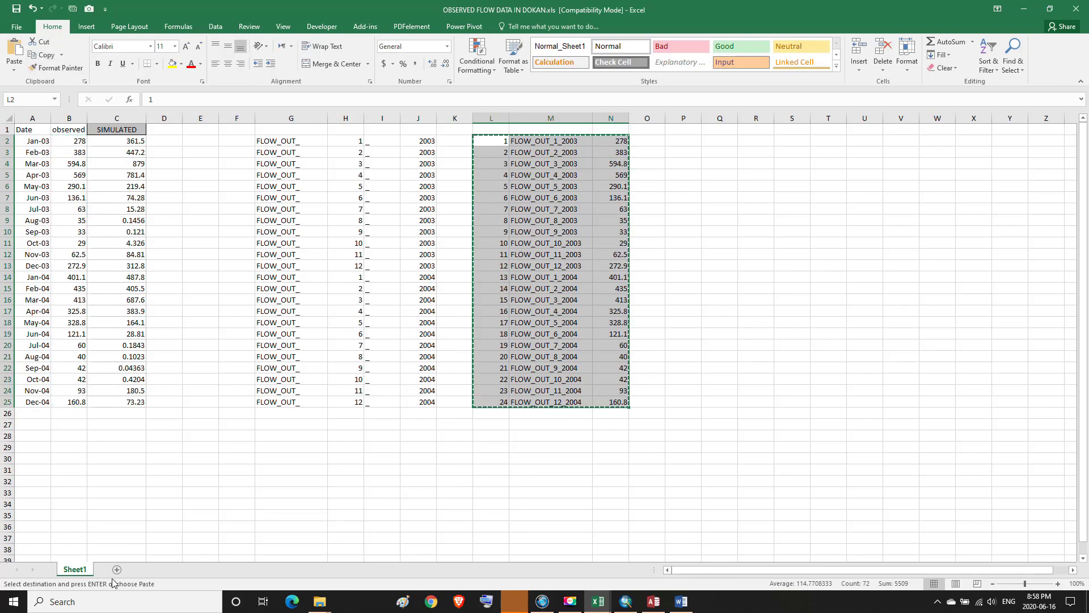
click(98, 604)
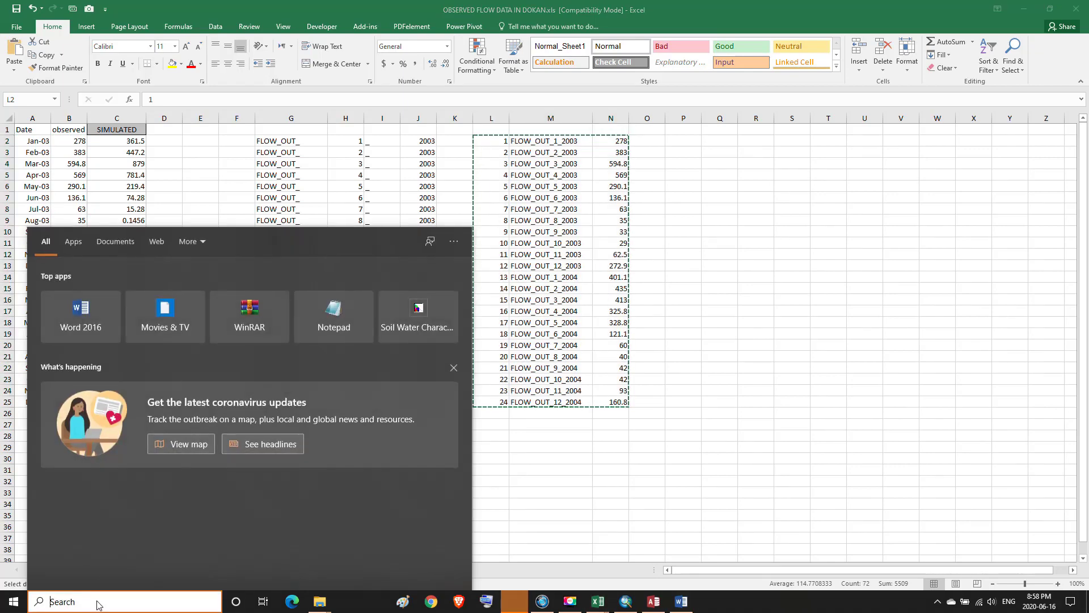
text(E)
click(66, 281)
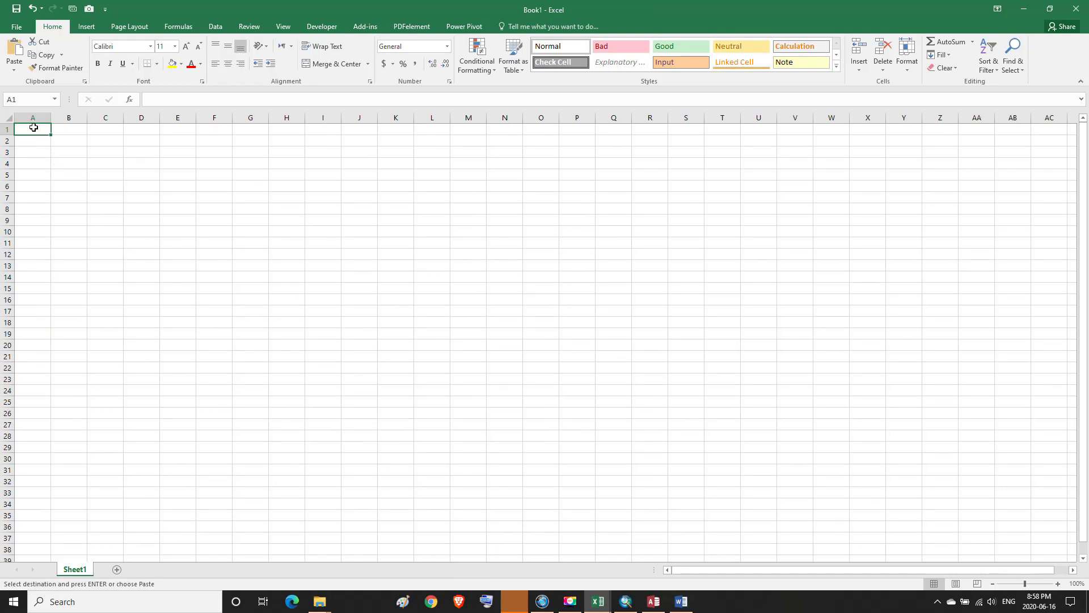
Step: Try to paste the copied table with its formulas at A1, and undo the paste
click(20, 68)
click(20, 68)
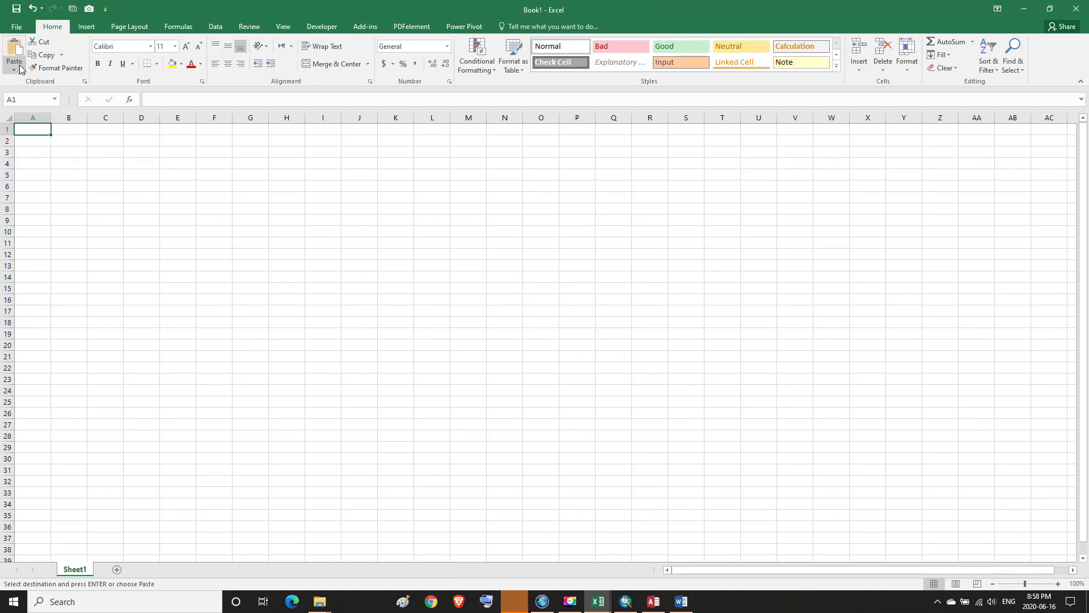
click(13, 52)
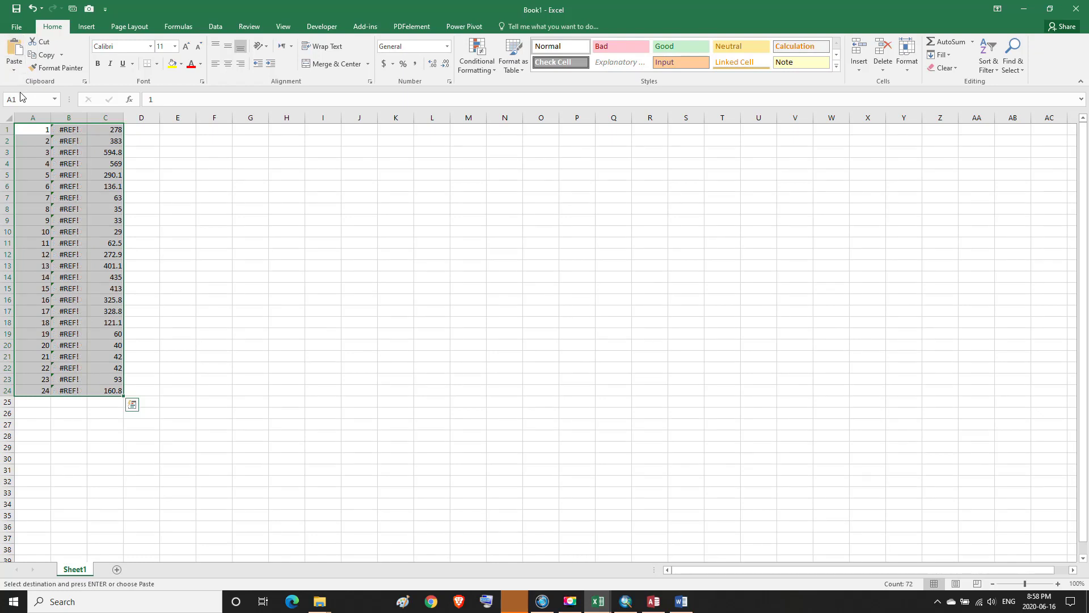
key(ctrl+z)
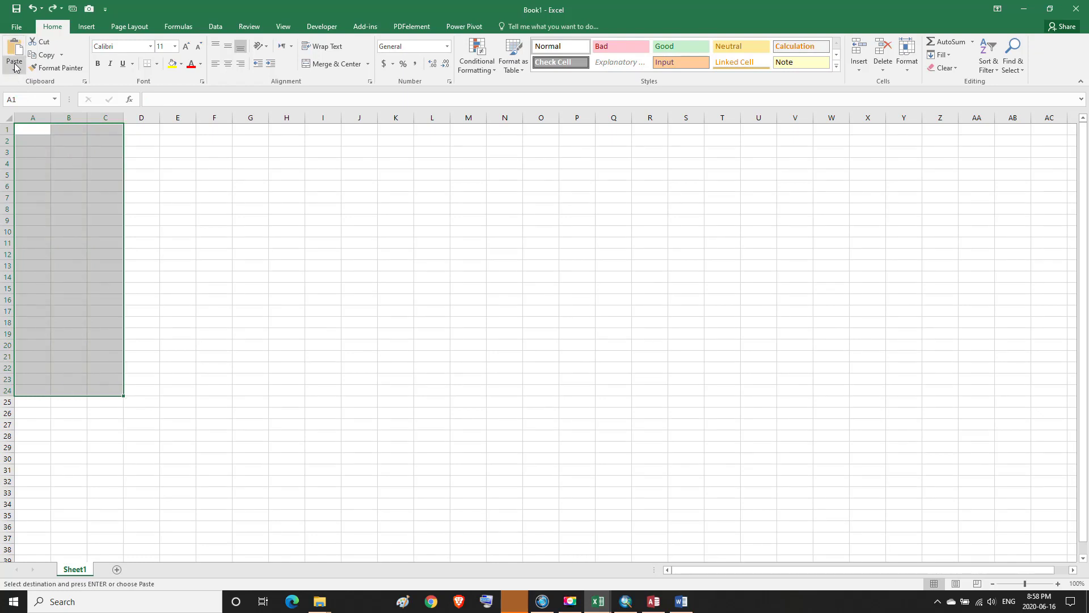
Step: Paste the copied table as values only at A1 and widen column B to fit the FLOW_OUT labels
click(34, 130)
click(14, 71)
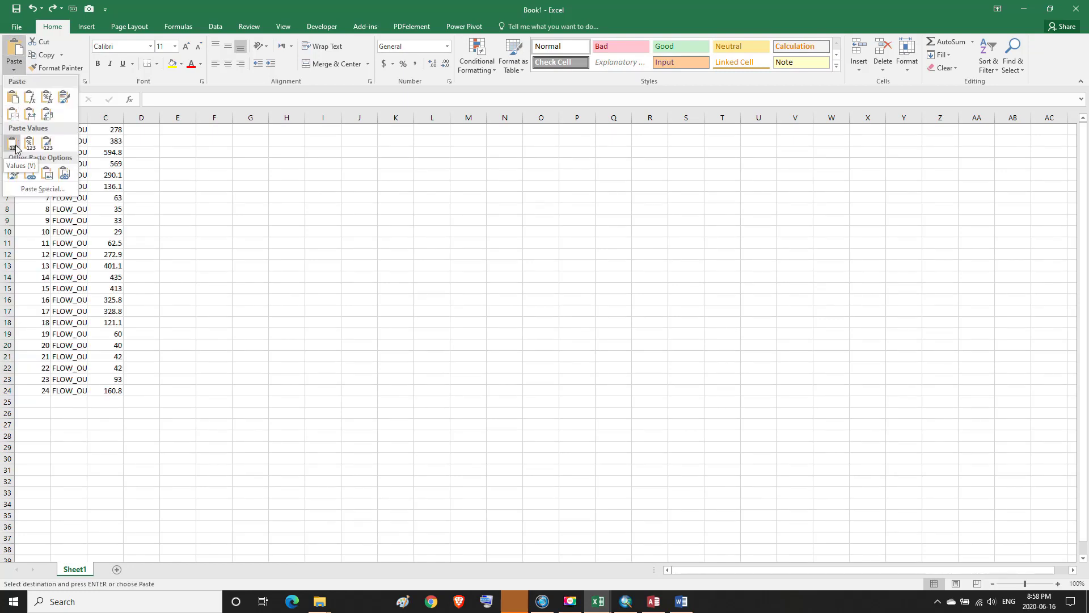
click(15, 149)
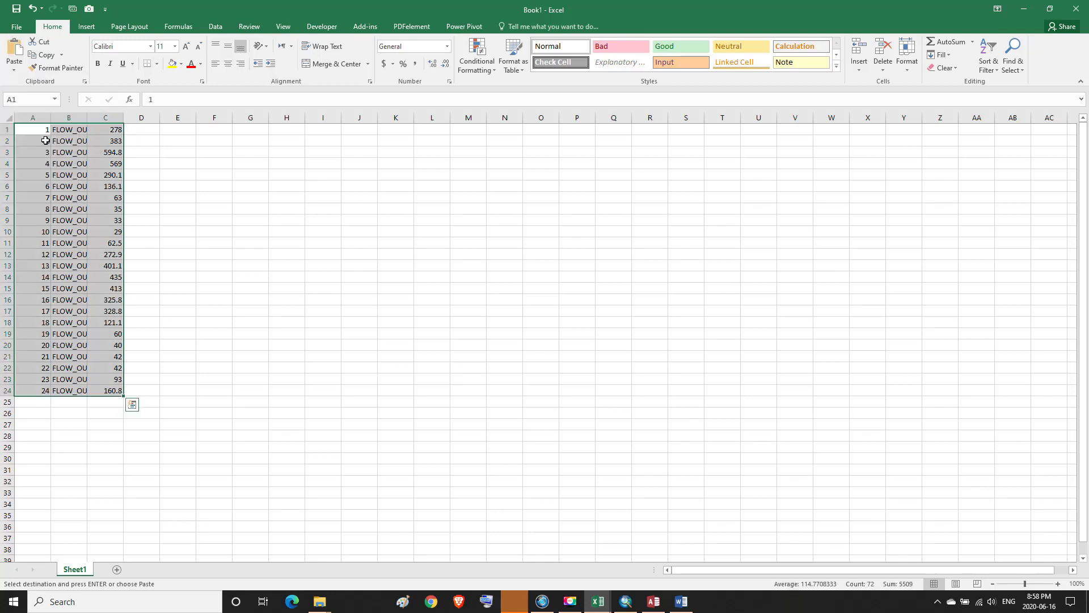
click(139, 132)
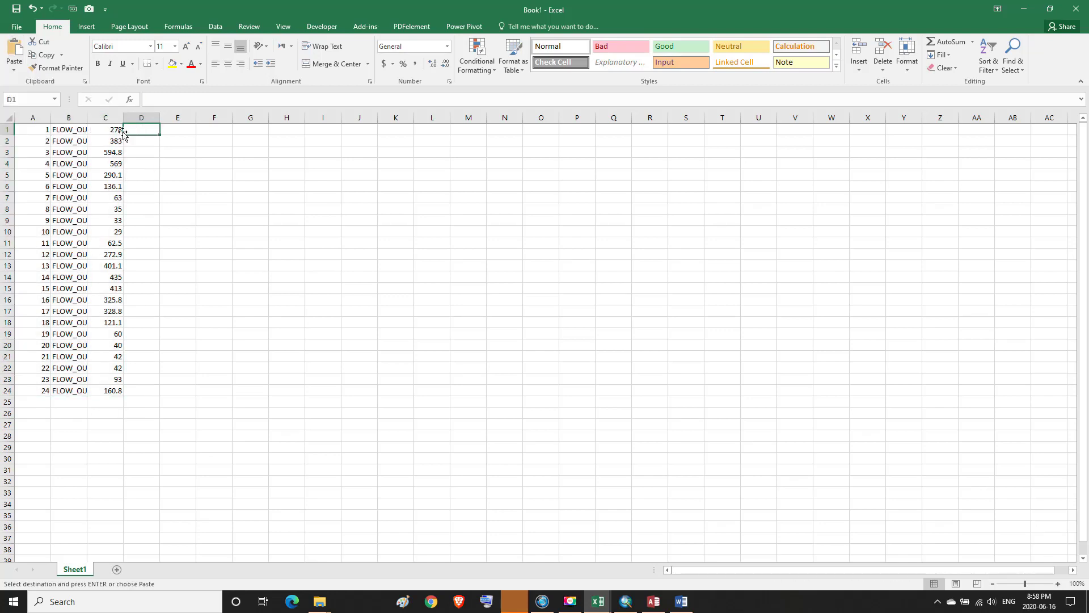
drag(88, 117, 142, 119)
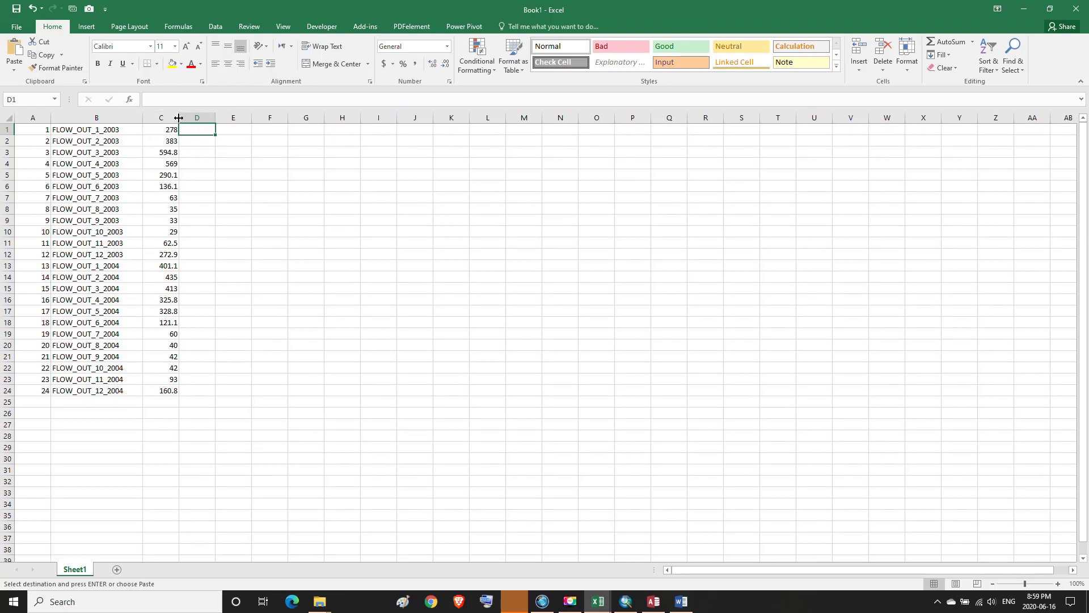
click(43, 131)
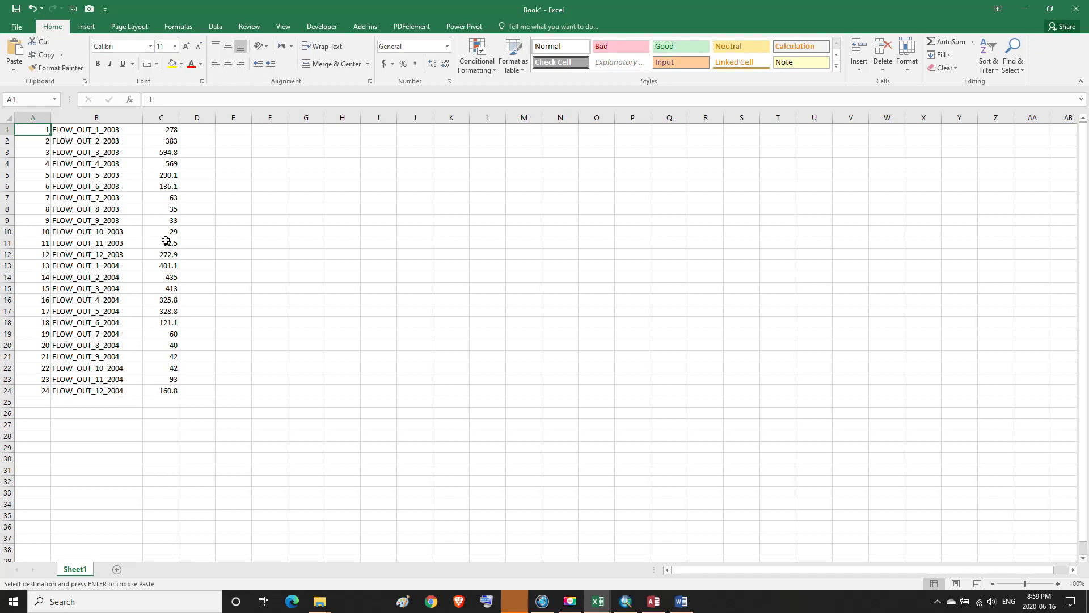
click(569, 604)
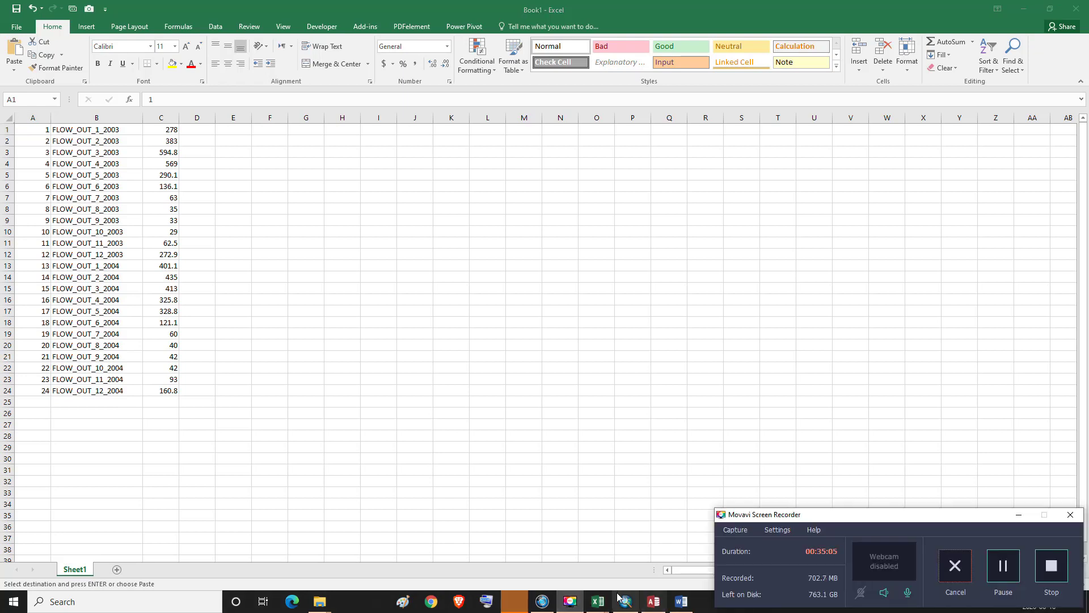
mouse_move(571, 605)
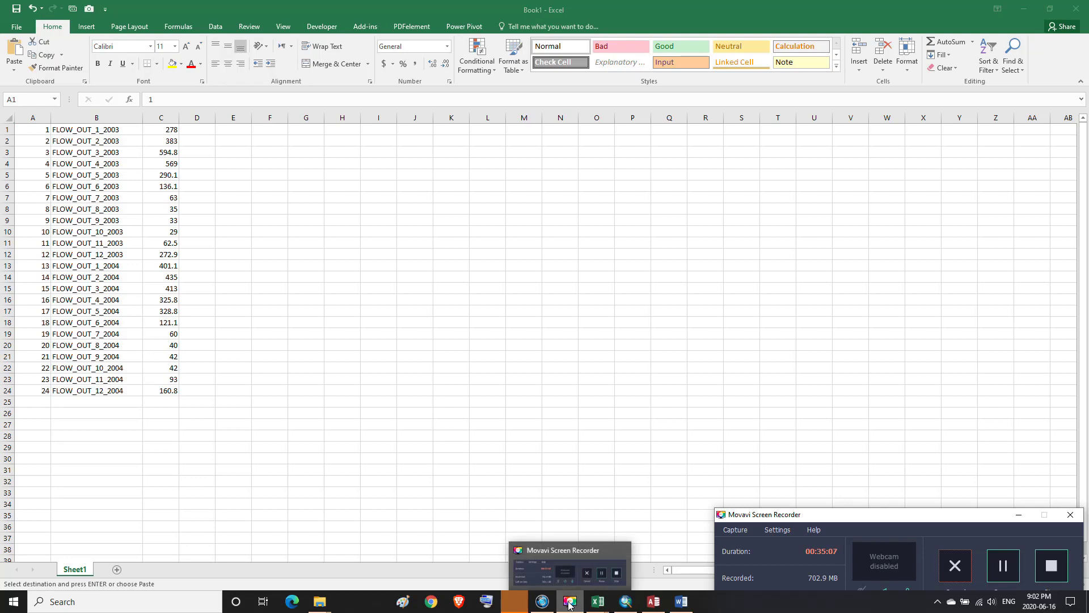
click(569, 605)
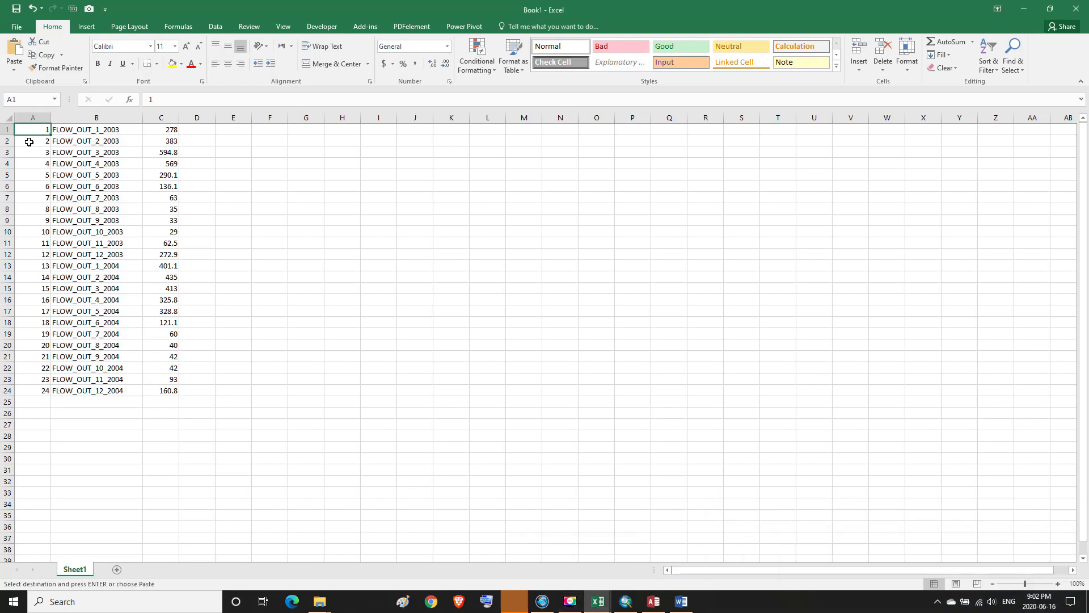
drag(31, 129, 160, 387)
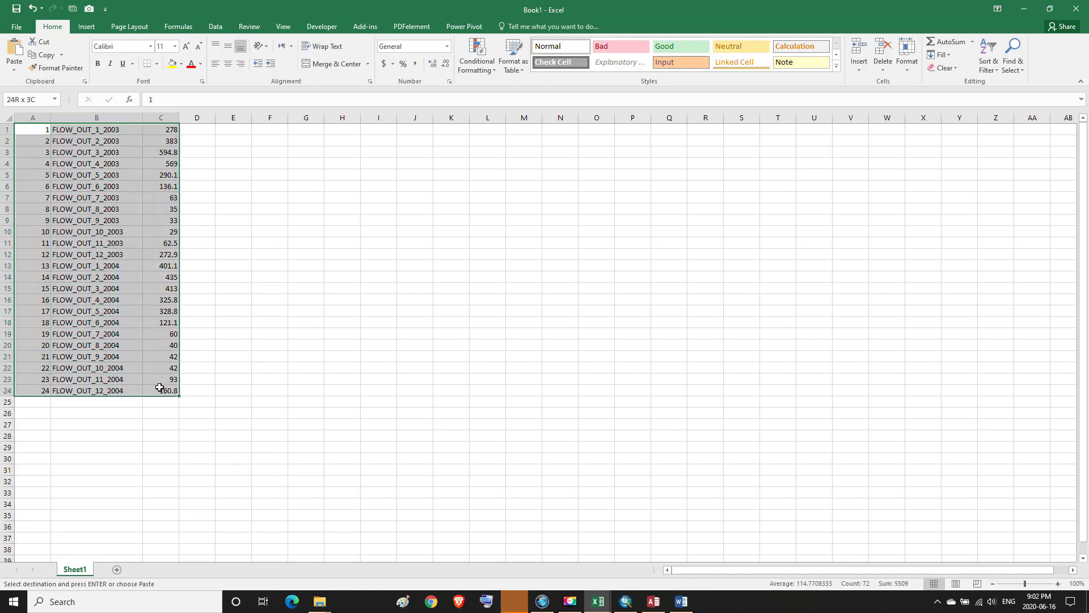
drag(24, 126, 26, 140)
click(27, 127)
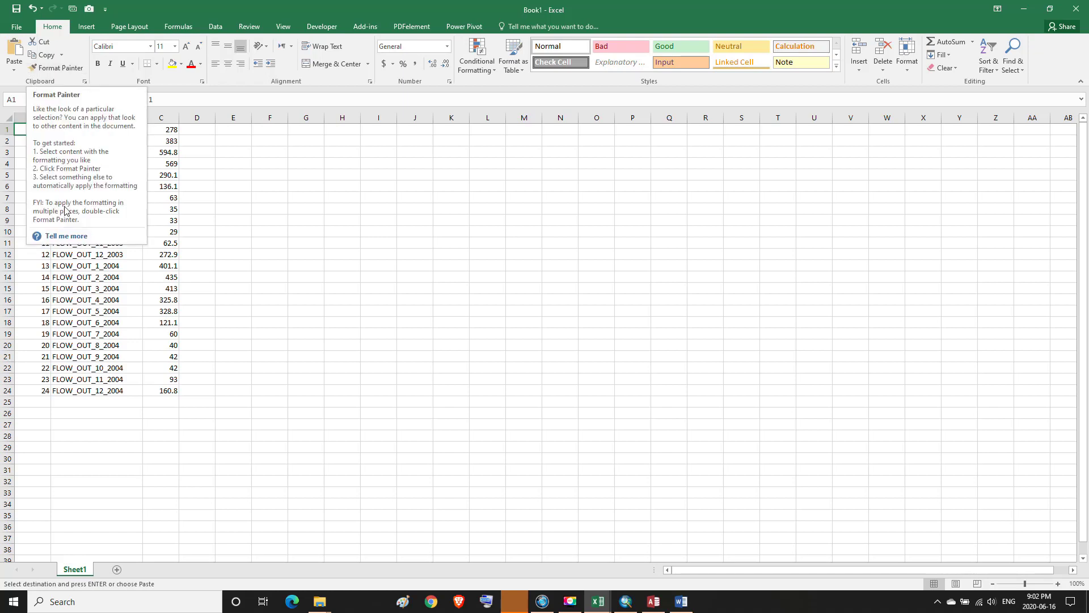
Step: Save the new workbook to the Desktop as OBSERVED DATA FOR SWATCUP in Excel 97-2003 Workbook (*.xls) format
click(15, 8)
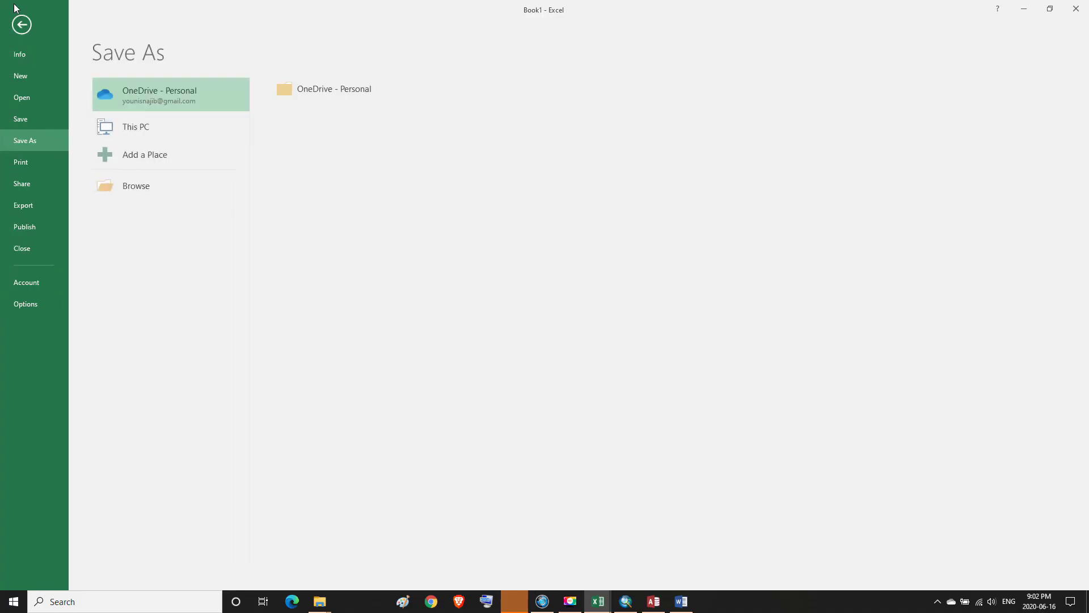
click(127, 185)
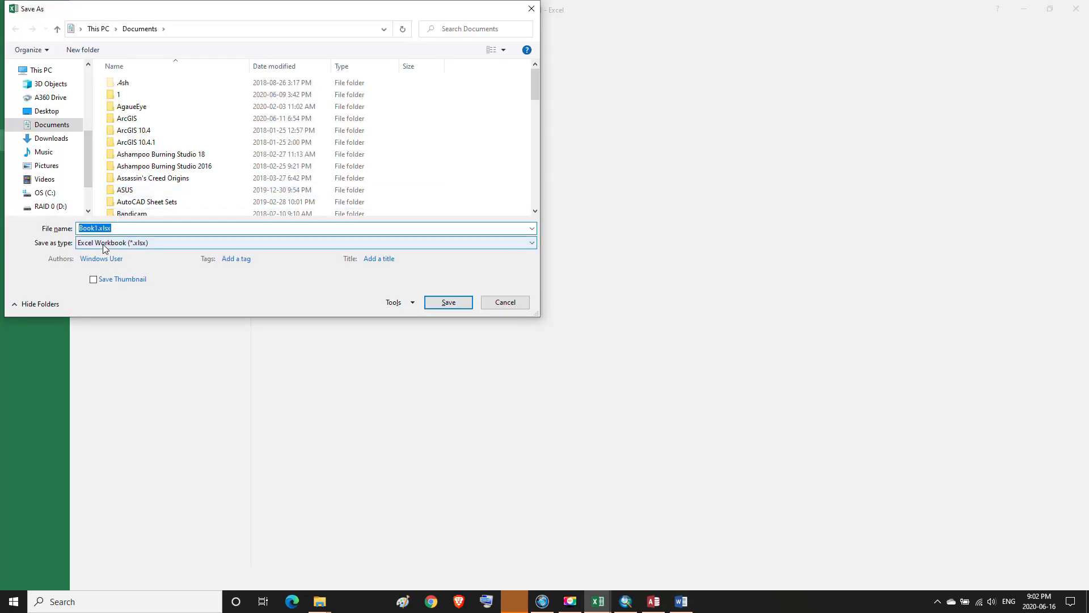
click(104, 246)
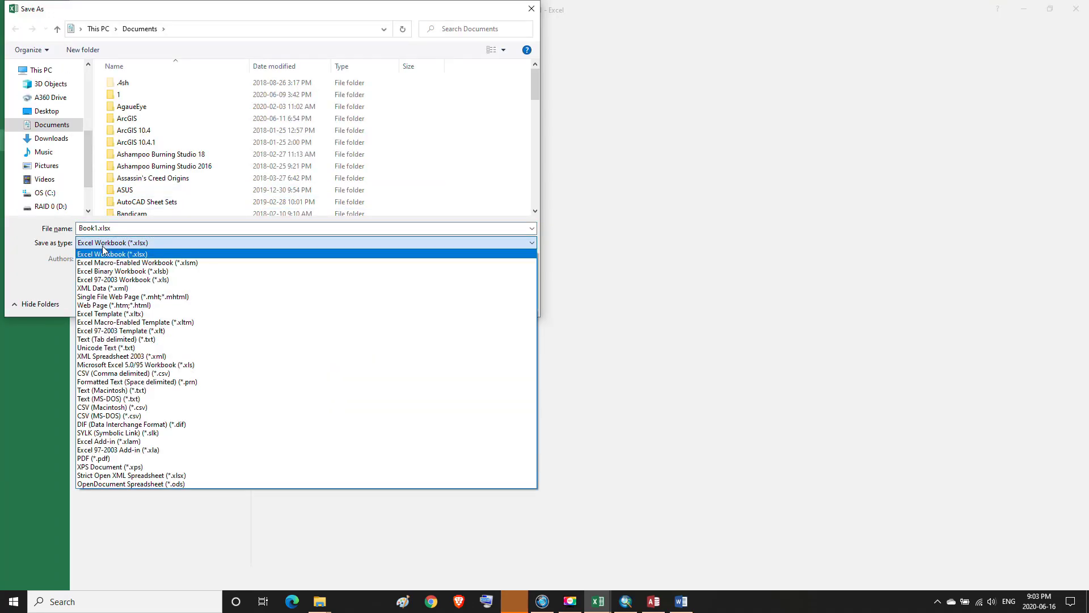
click(102, 281)
click(113, 227)
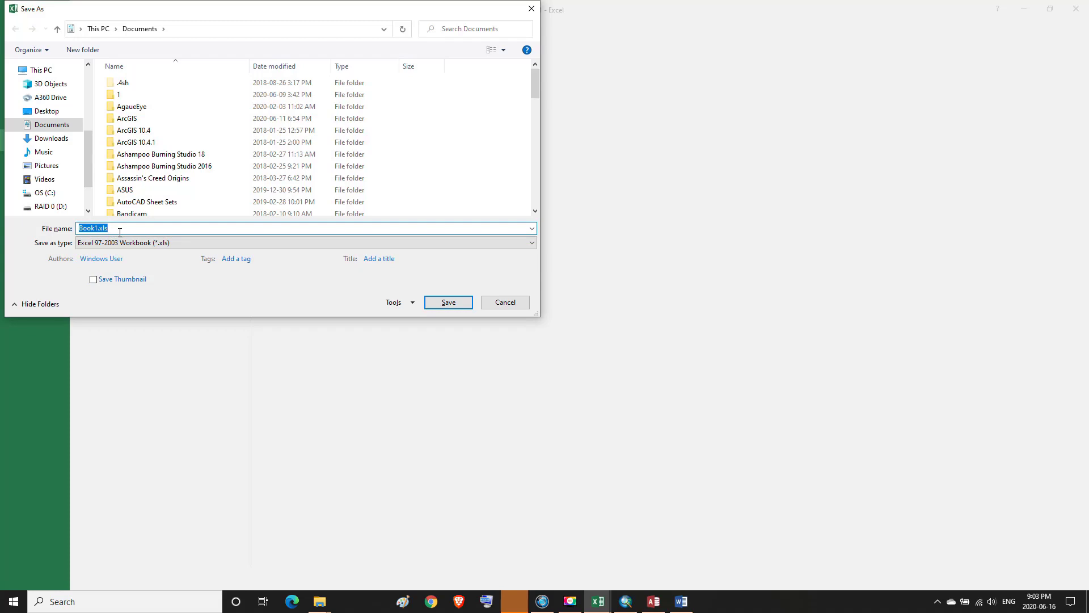
text(O)
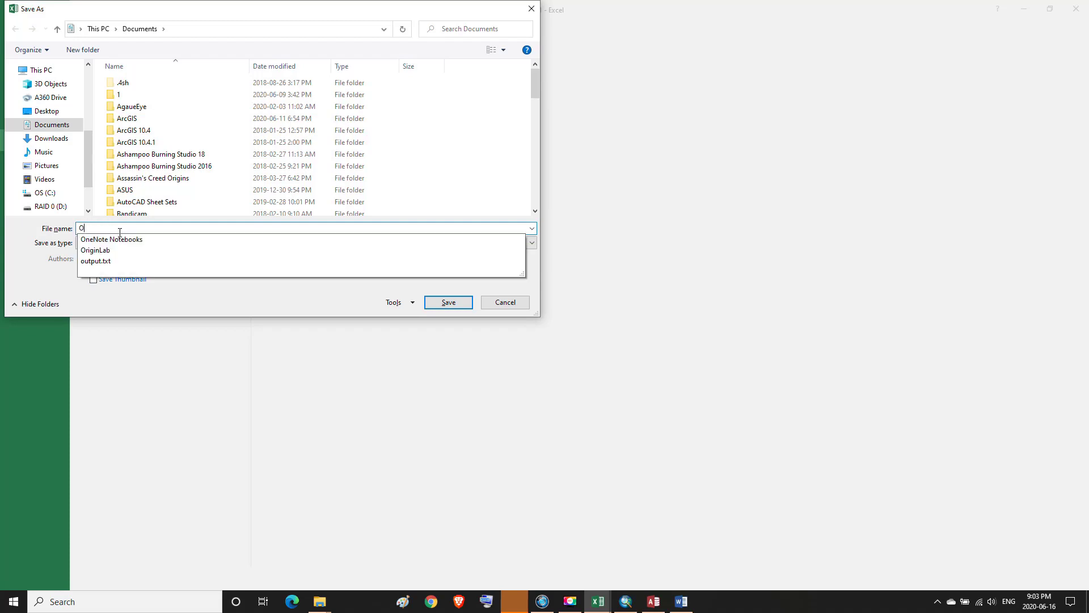
text(BSERVED)
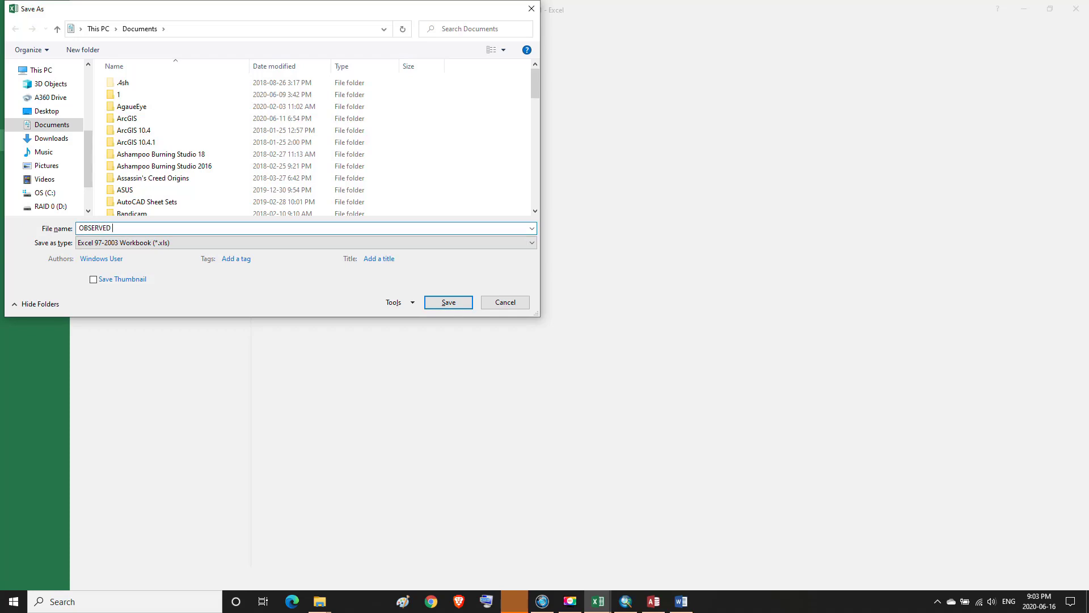
text( DATA FOR SWATCUP)
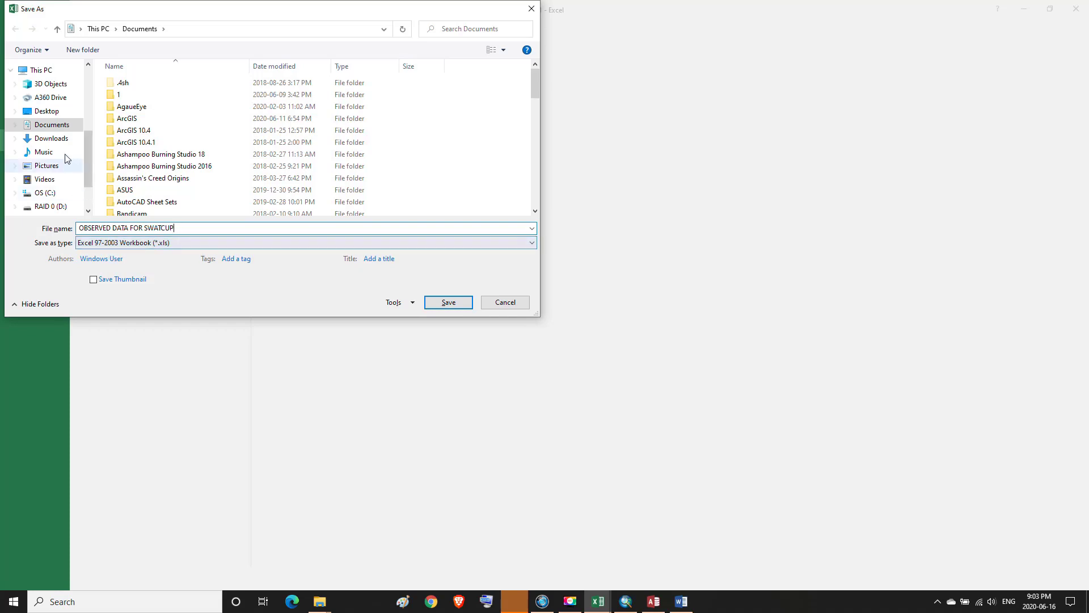
click(48, 112)
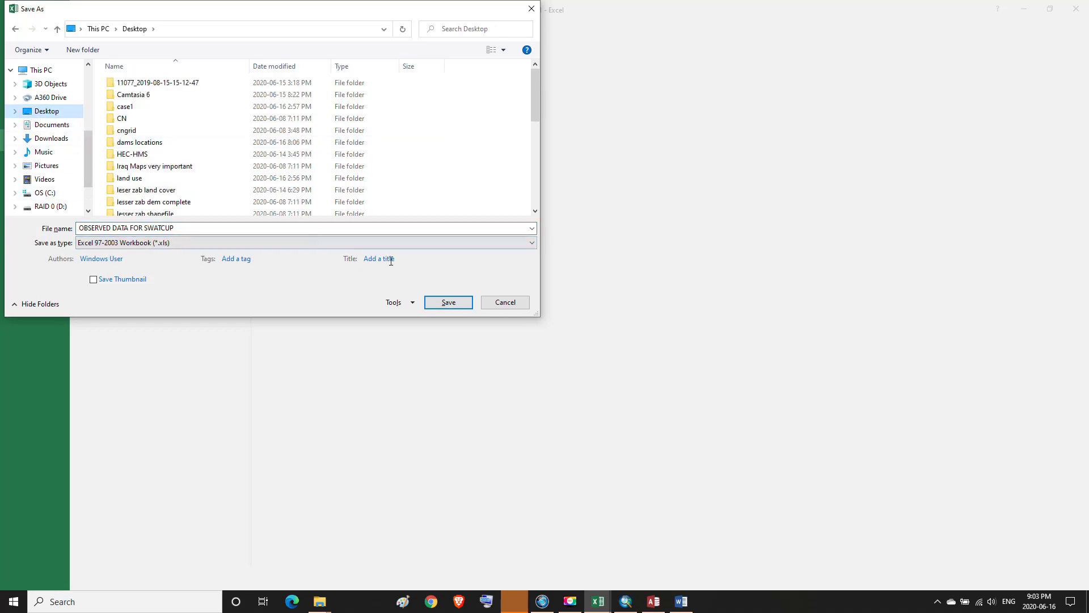
click(447, 303)
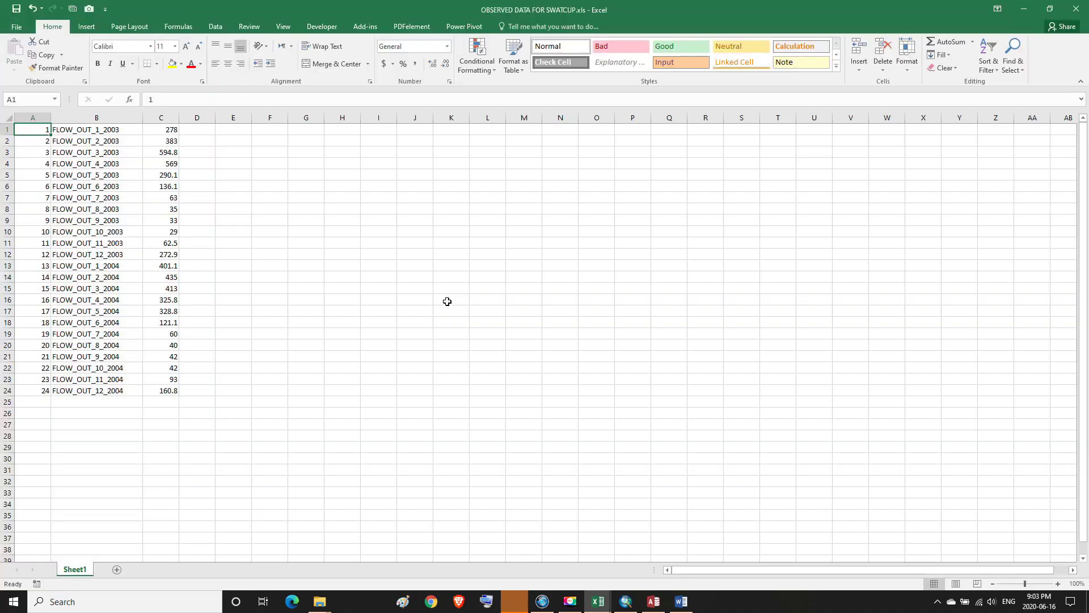
Step: Close the SWATCUP data workbook, and save and close OBSERVED FLOW DATA IN DOKAN.xls
click(1076, 10)
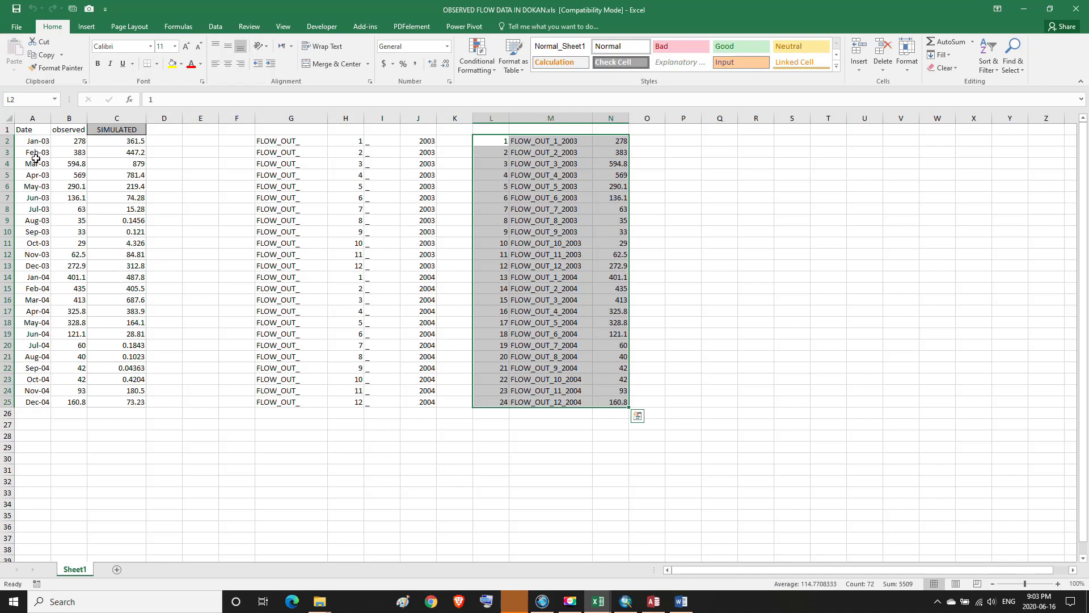
click(28, 131)
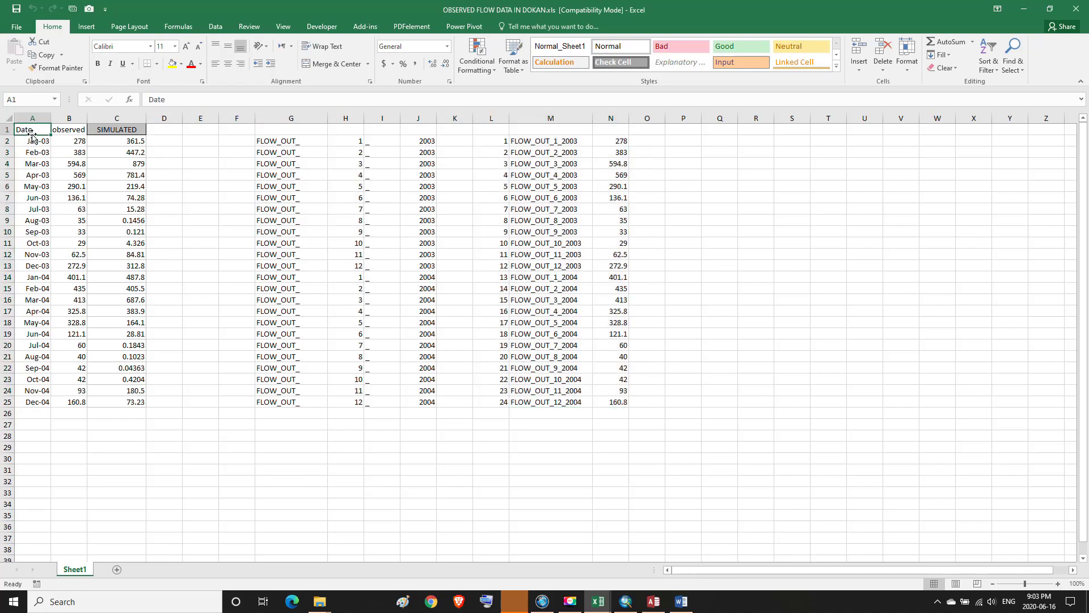
click(16, 9)
click(1076, 9)
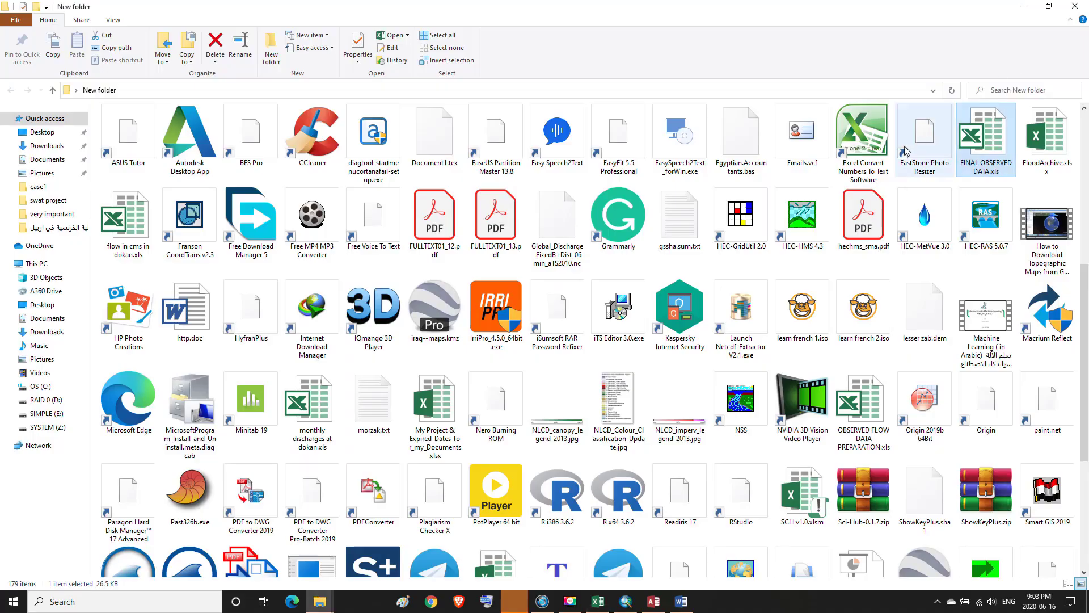
Step: Close the New folder window and select OBSERVED DATA FOR SWATCUP.xls on the desktop
click(1075, 5)
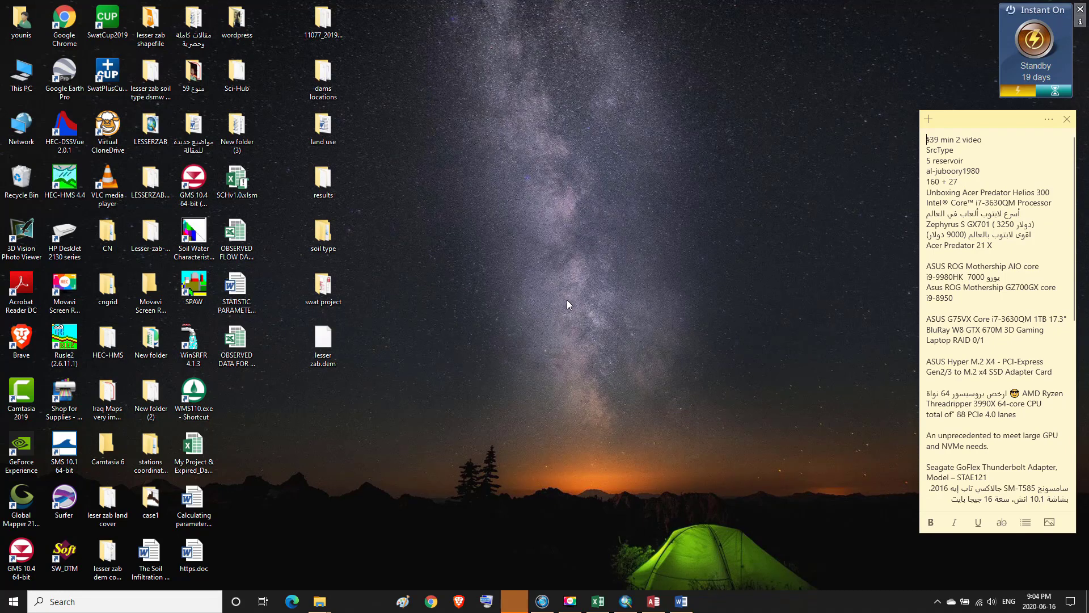
click(236, 348)
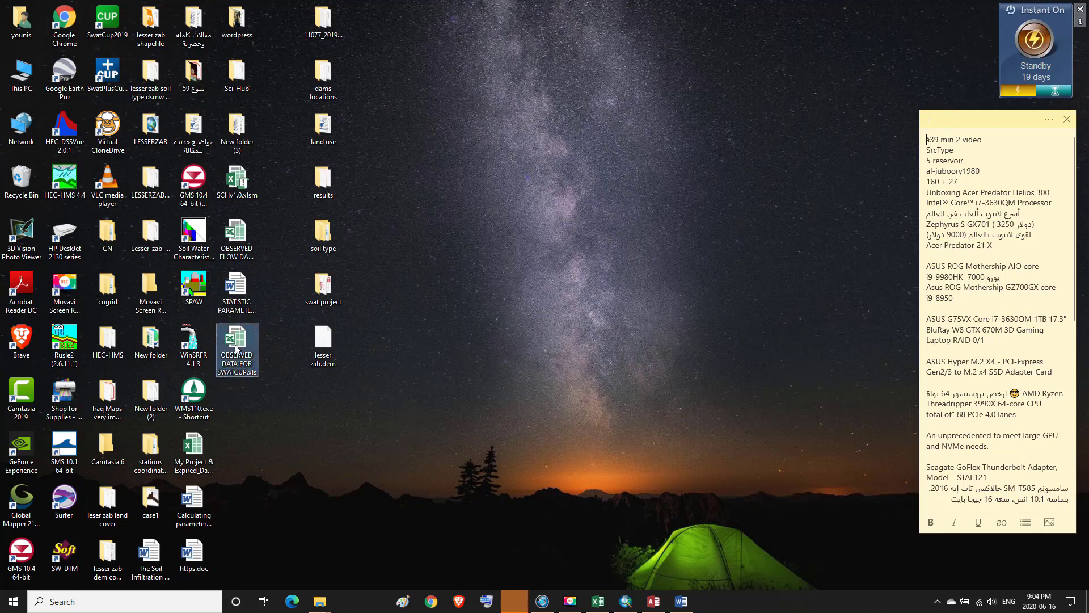